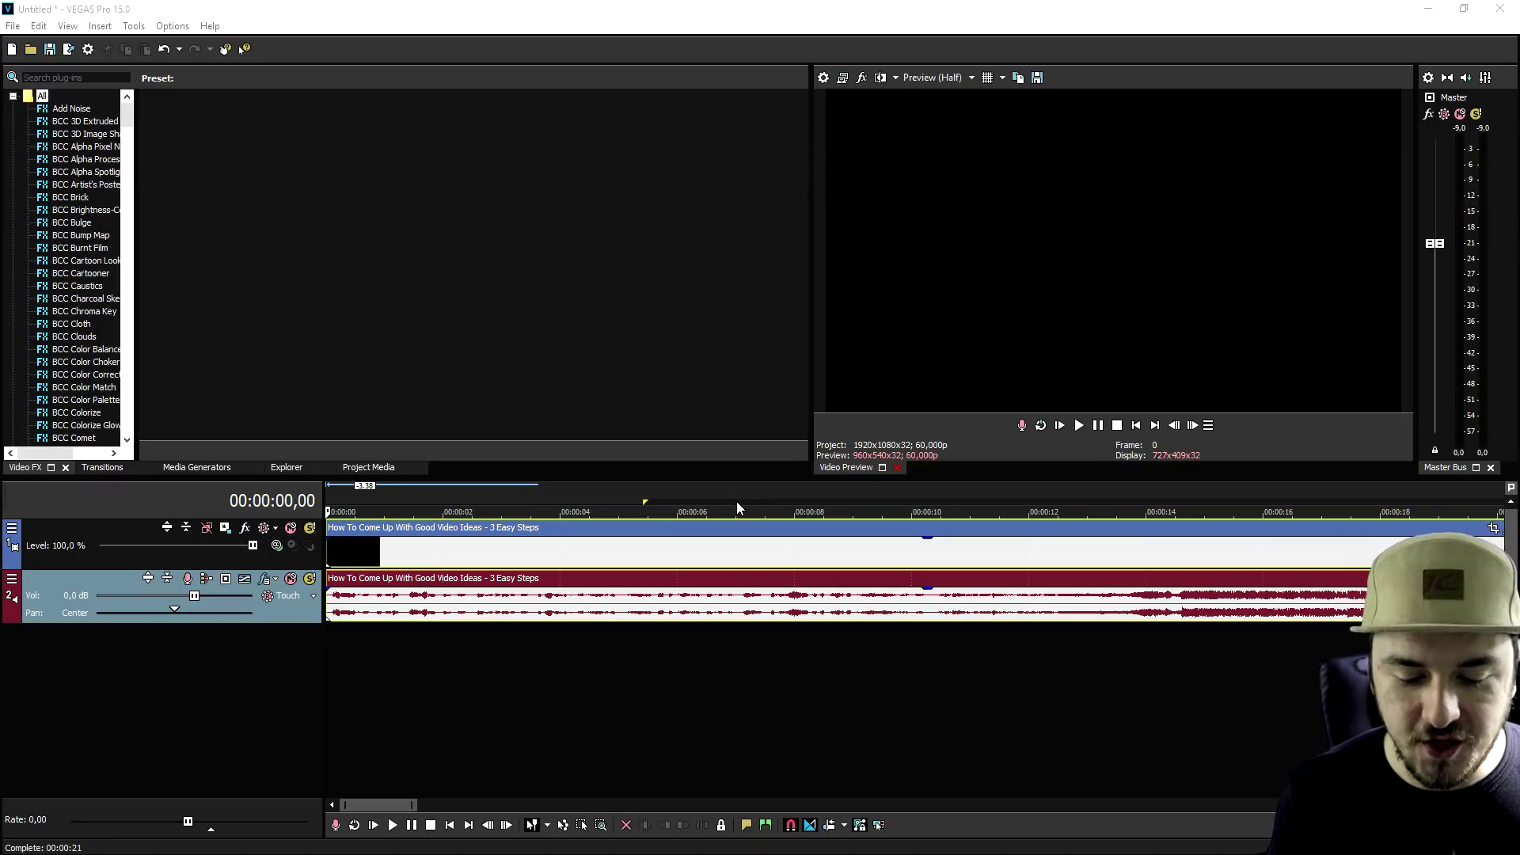
Scrub through the first minute or two of the timeline video at several points to examine its footage.
left_click(736, 497)
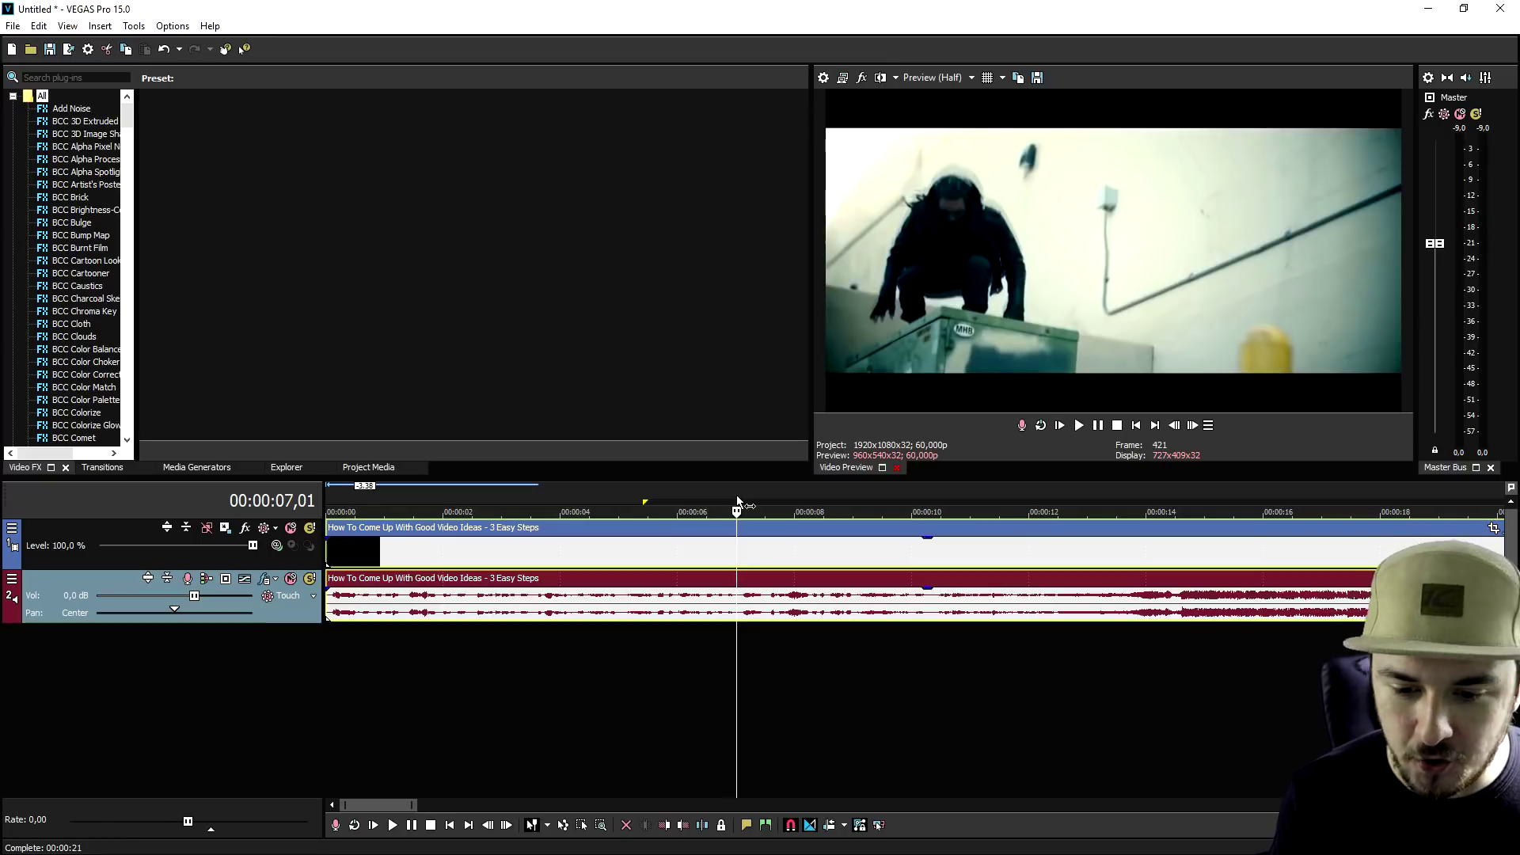
left_click(1125, 495)
scroll(1125, 493, "down", 2)
left_click(1046, 494)
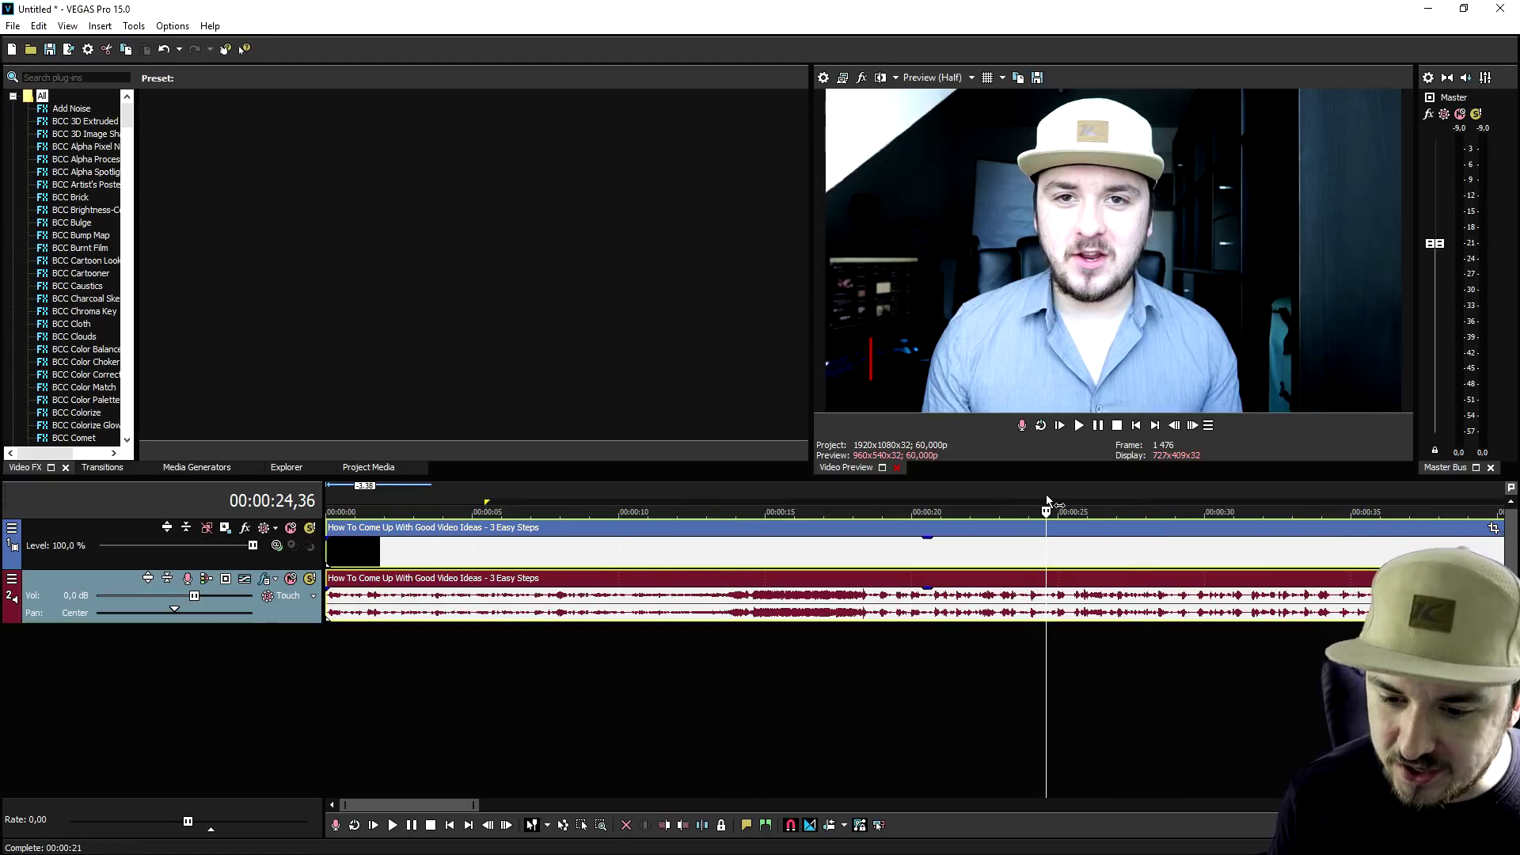
scroll(1046, 493, "down", 2)
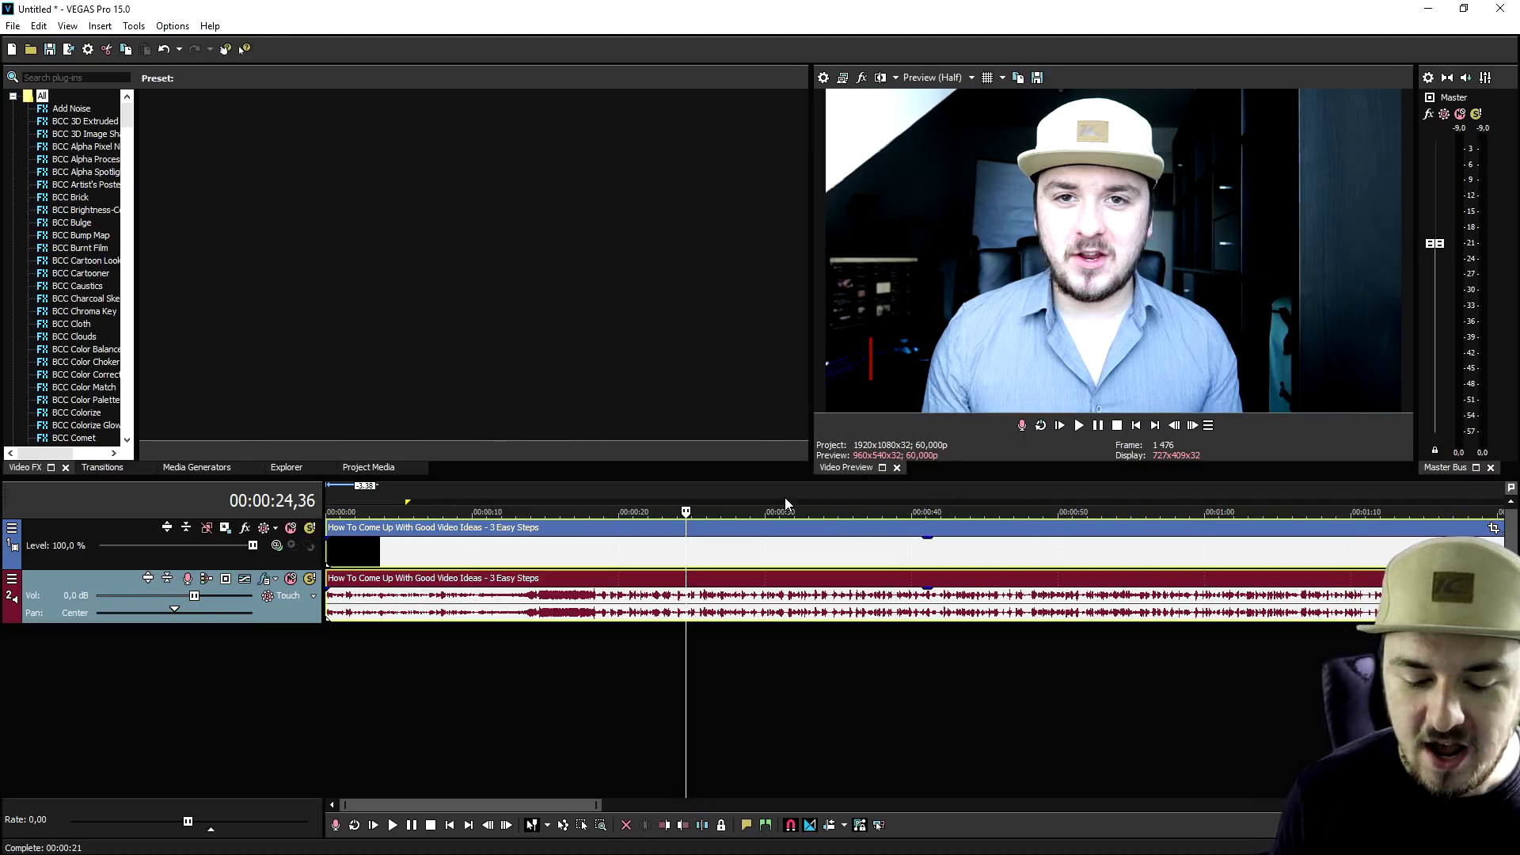
scroll(780, 499, "down", 2)
scroll(625, 494, "up", 2)
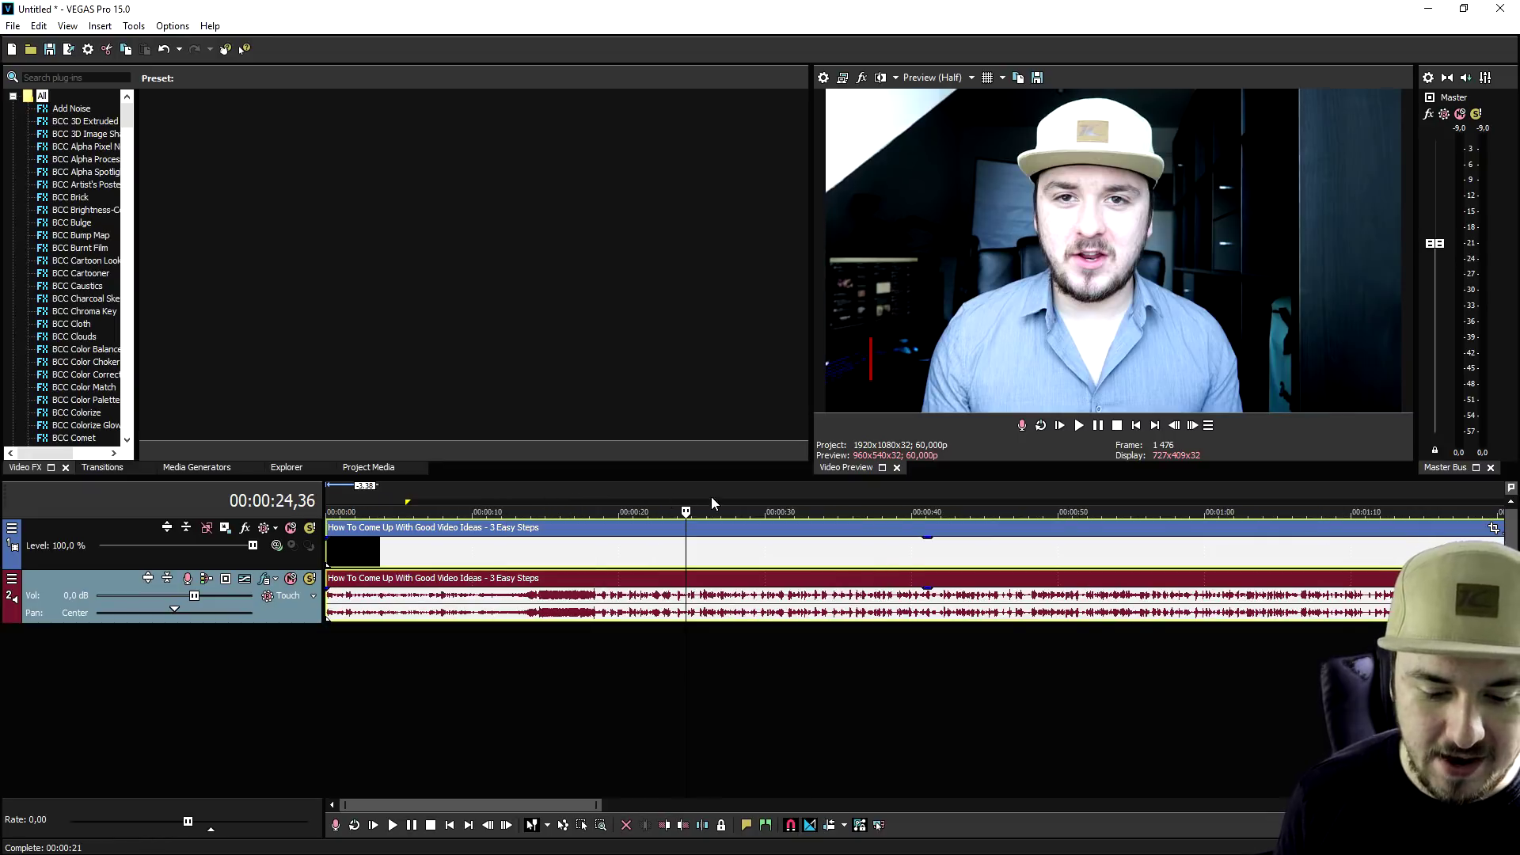
left_click(814, 489)
left_click(882, 491)
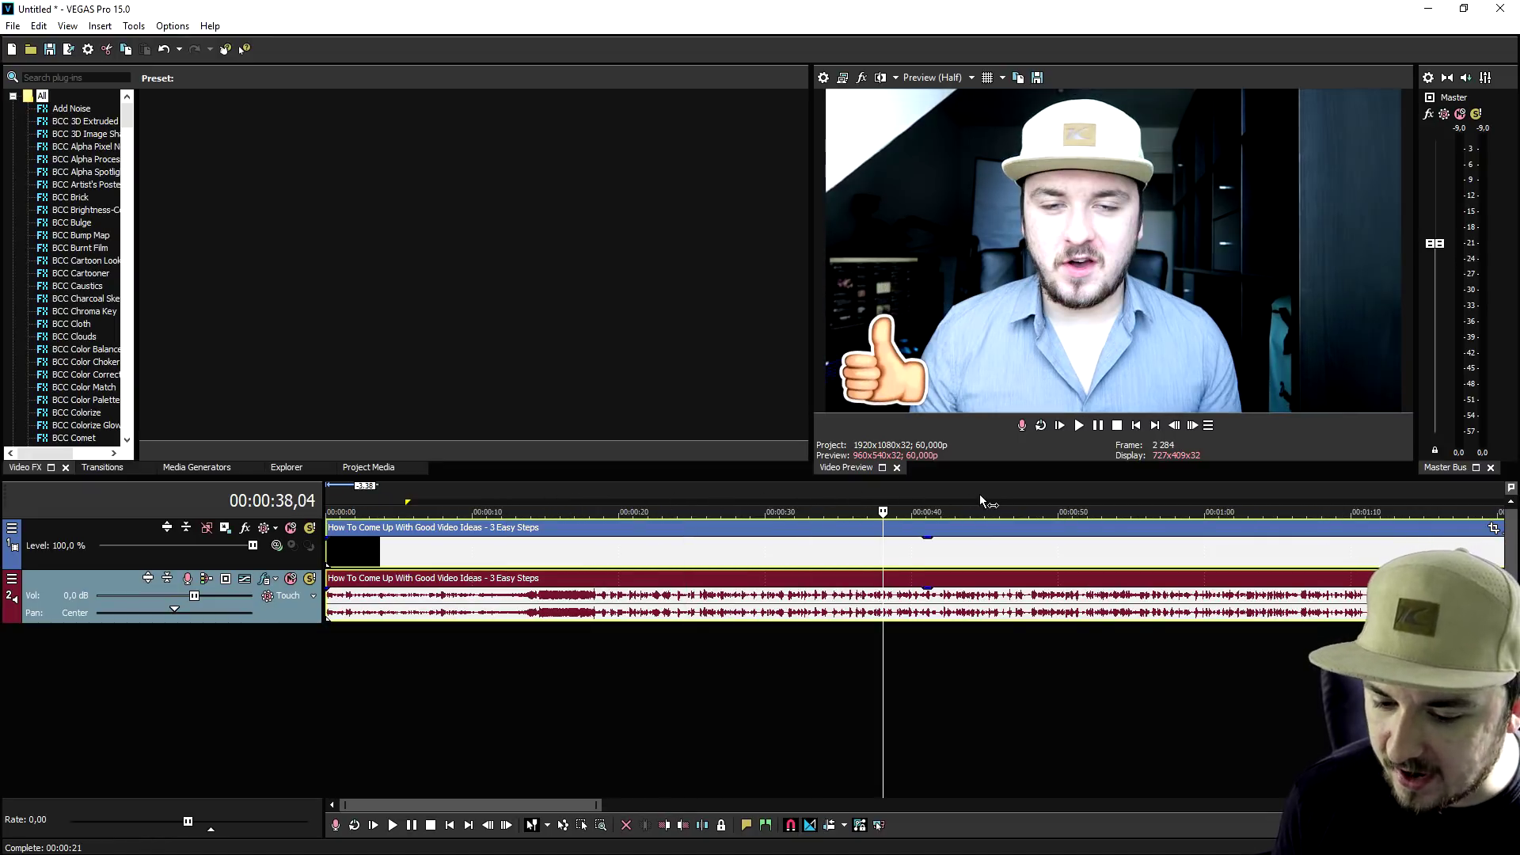
left_click(980, 494)
scroll(980, 494, "down", 1)
left_click(948, 482)
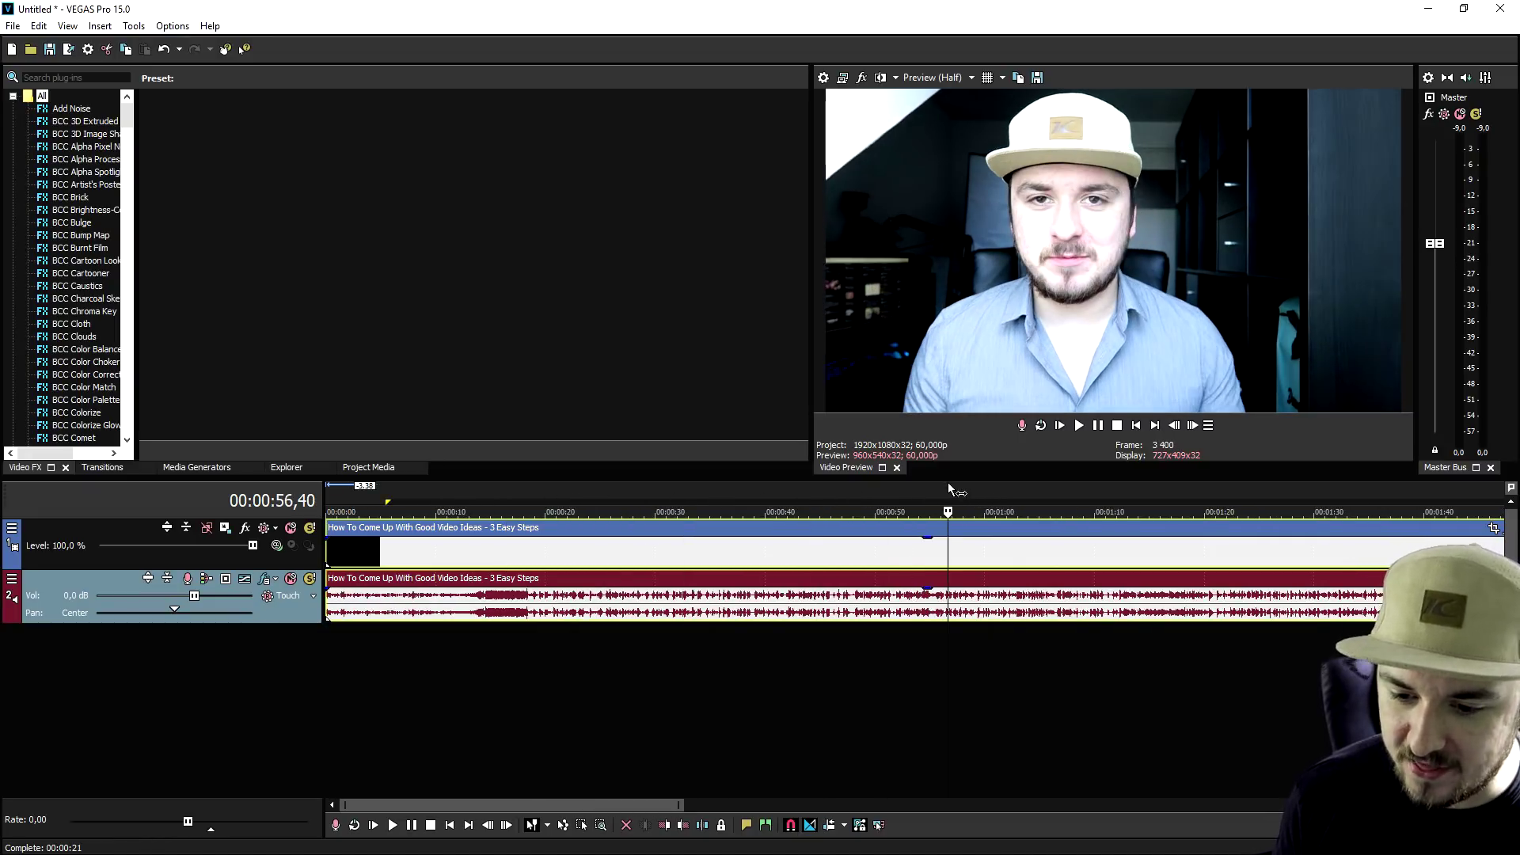
left_click(1002, 486)
left_click(1076, 489)
left_click(1167, 488)
scroll(1075, 492, "down", 1)
left_click(814, 490)
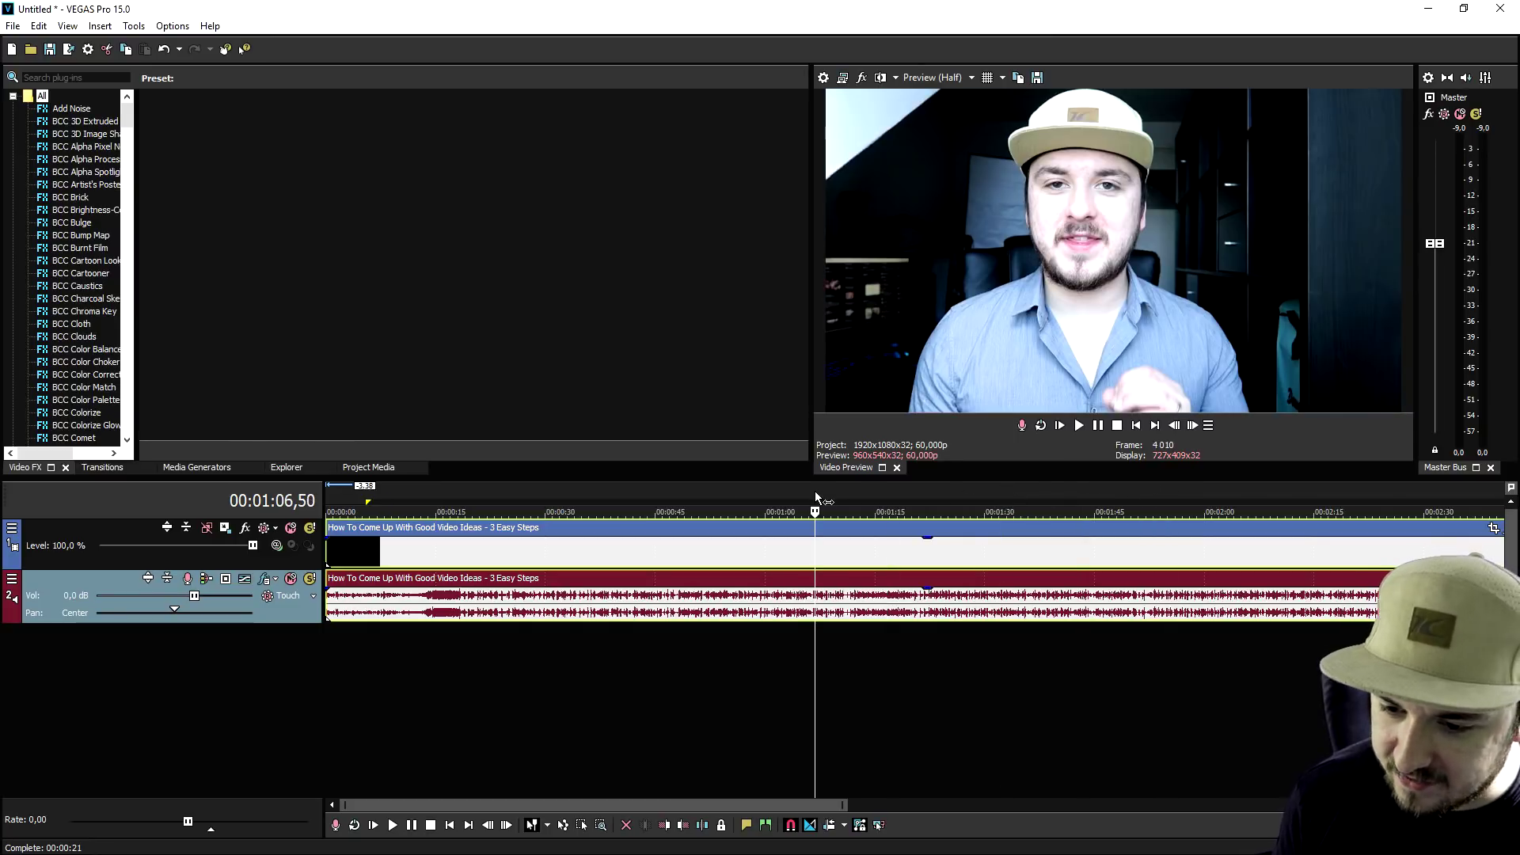
left_click(795, 496)
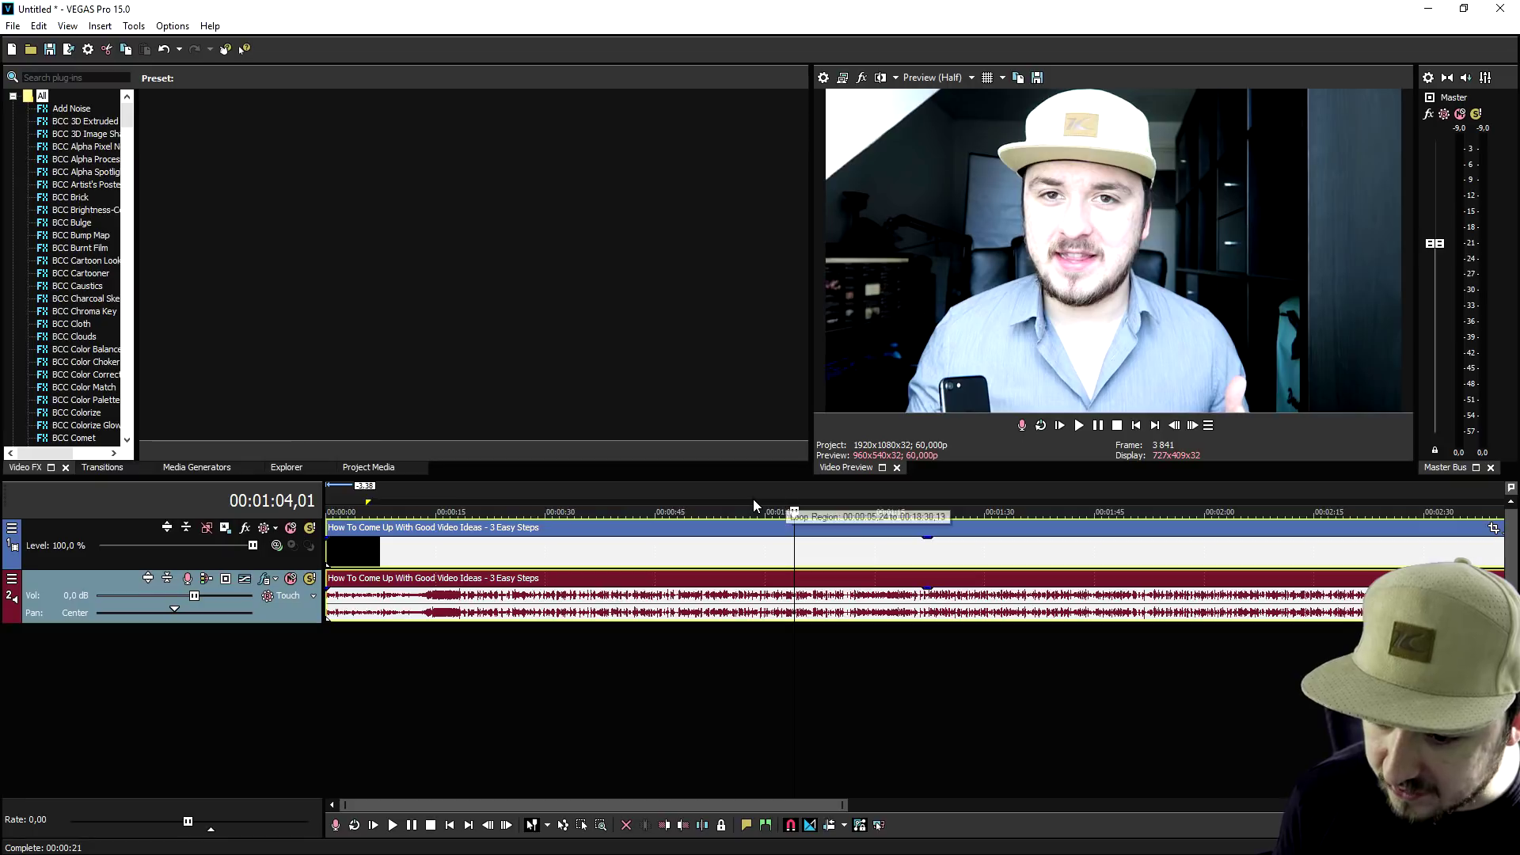
left_click(753, 492)
left_click(740, 489)
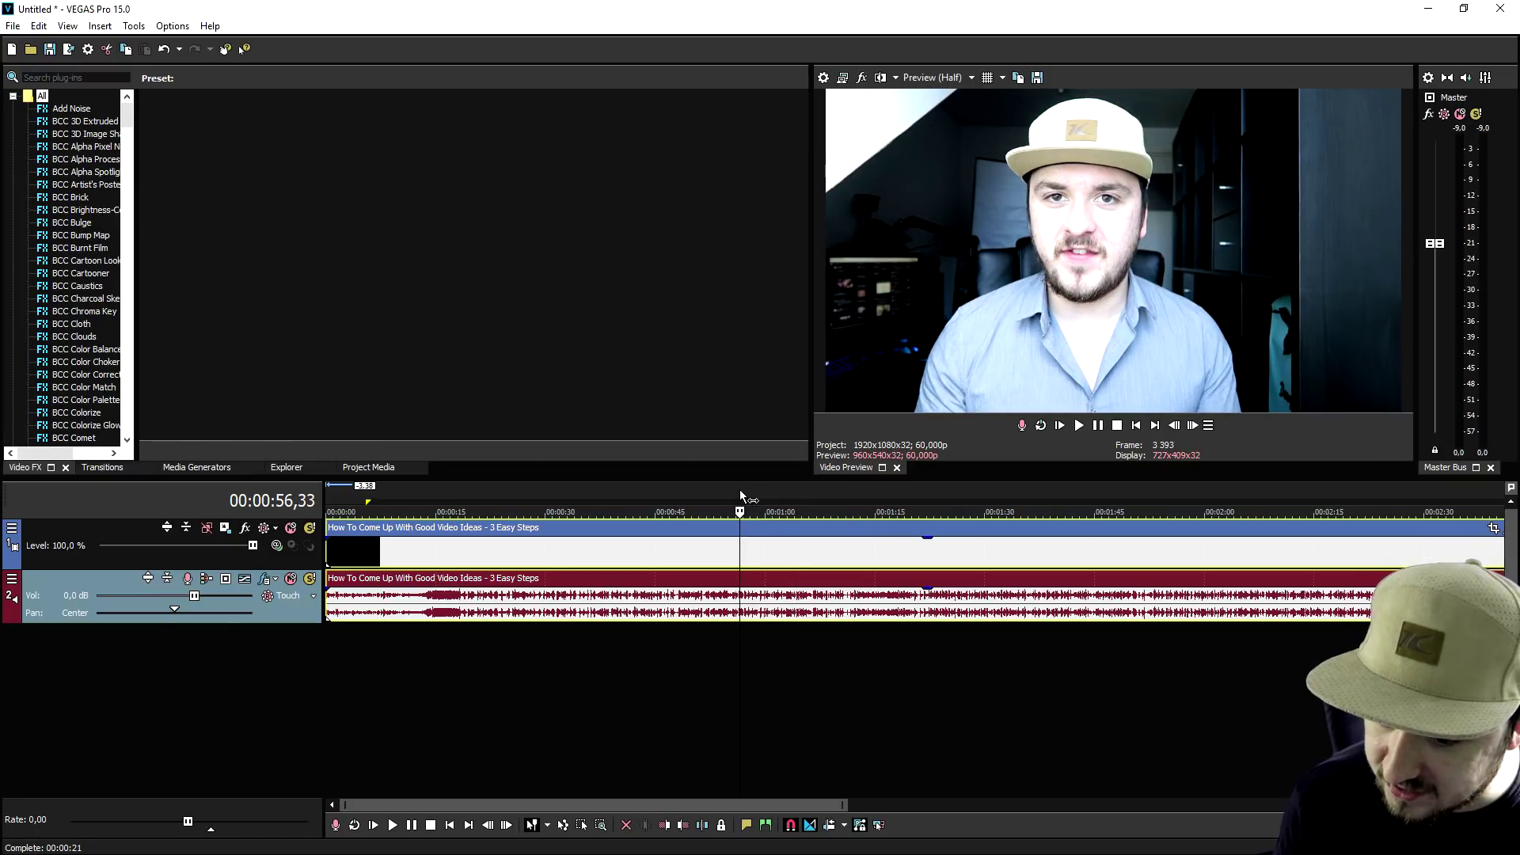
left_click(722, 485)
left_click(711, 486)
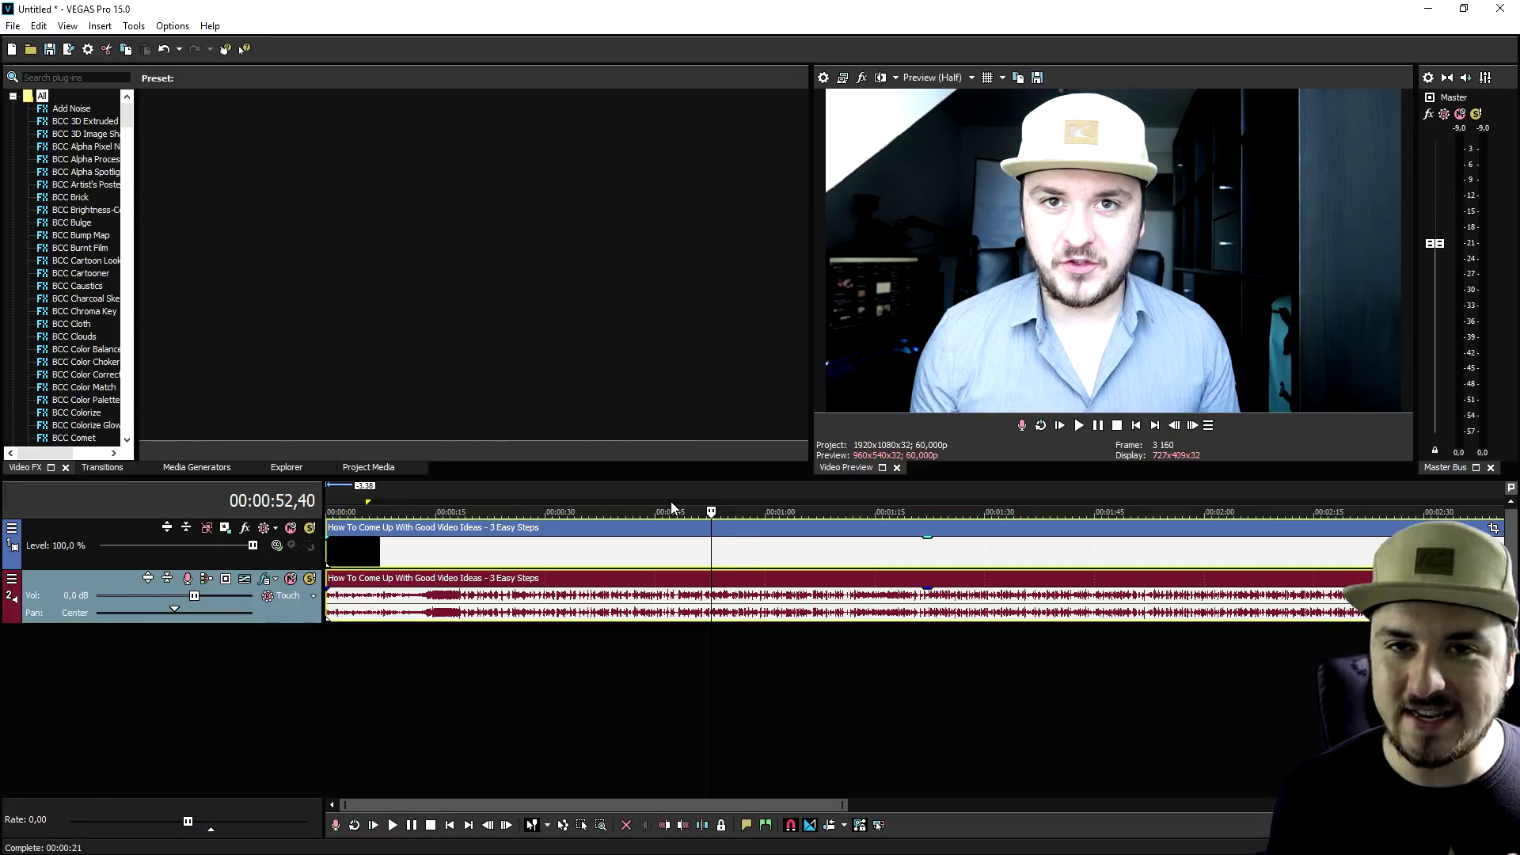
Paste a copy of the clip behind the original on the timeline.
scroll(665, 546, "down", 4)
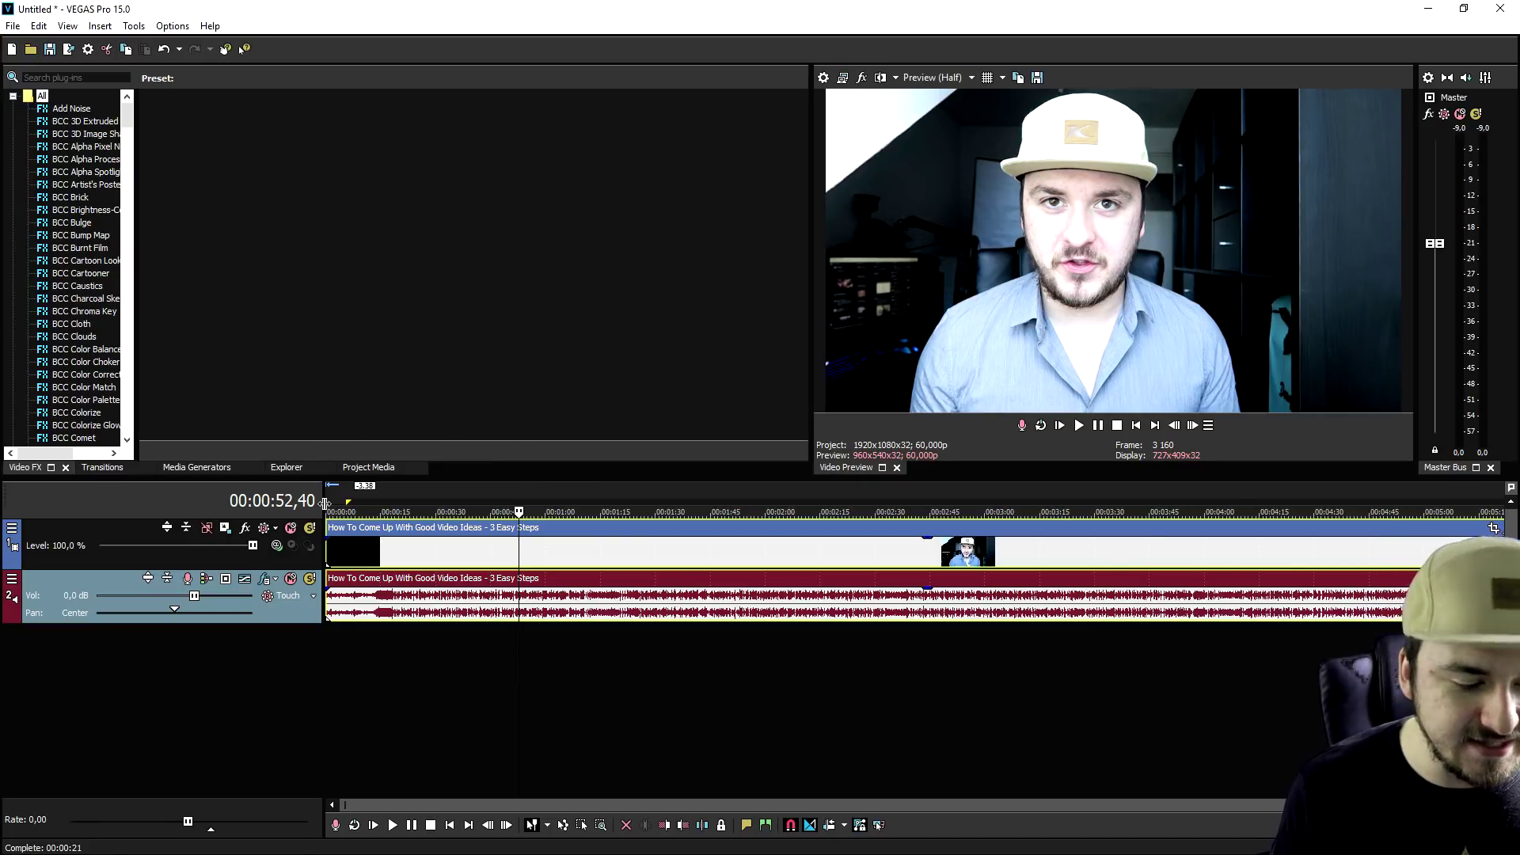
scroll(482, 544, "down", 1)
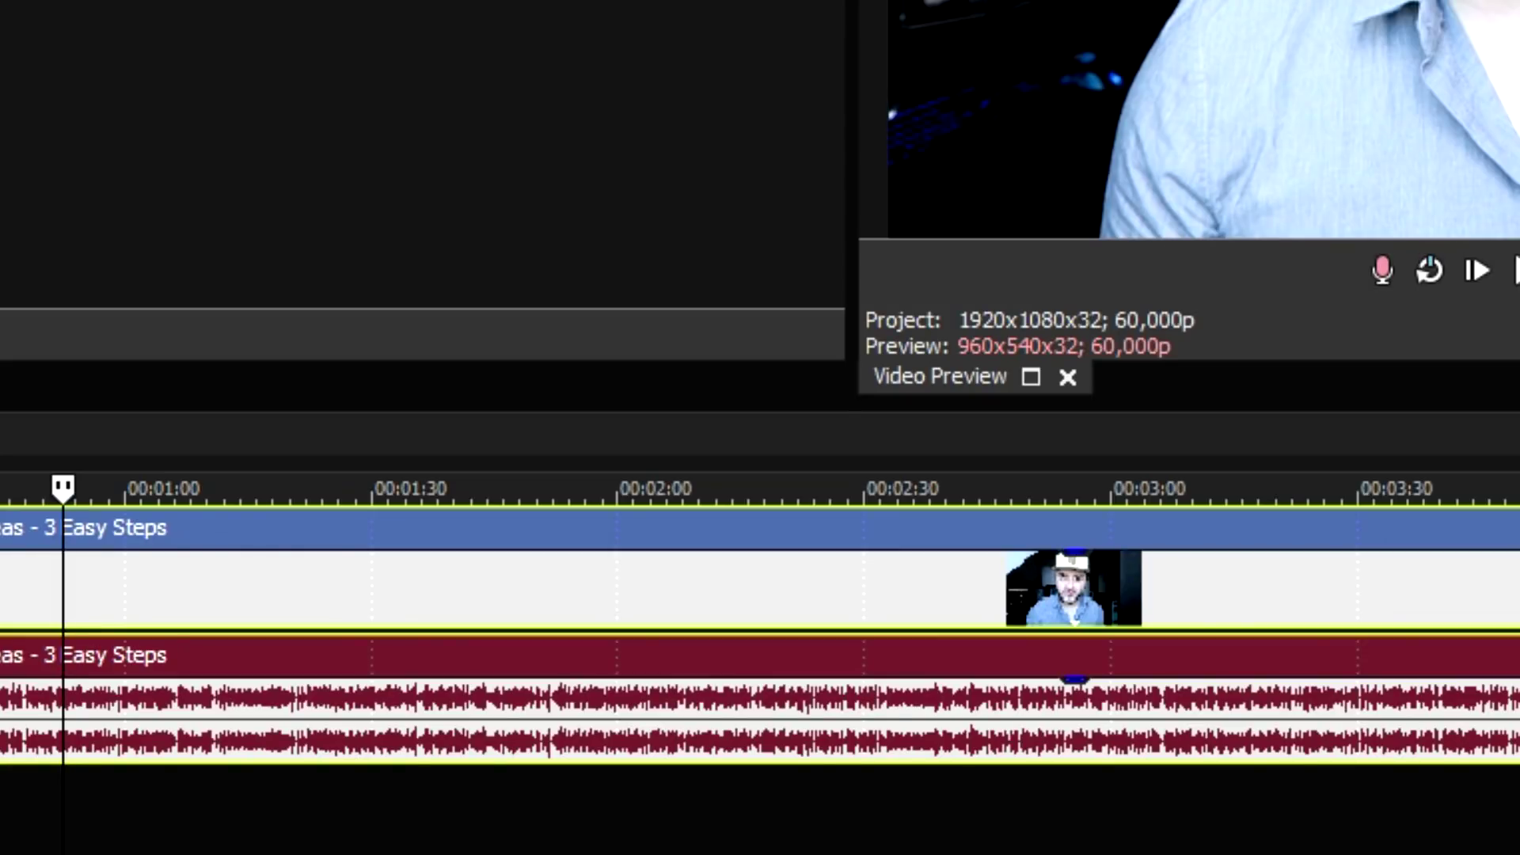
key("ctrl+v")
scroll(1035, 568, "down", 1)
Apply the Color Corrector effect with the PRESETTEKE preset to the first video clip.
left_click(118, 568)
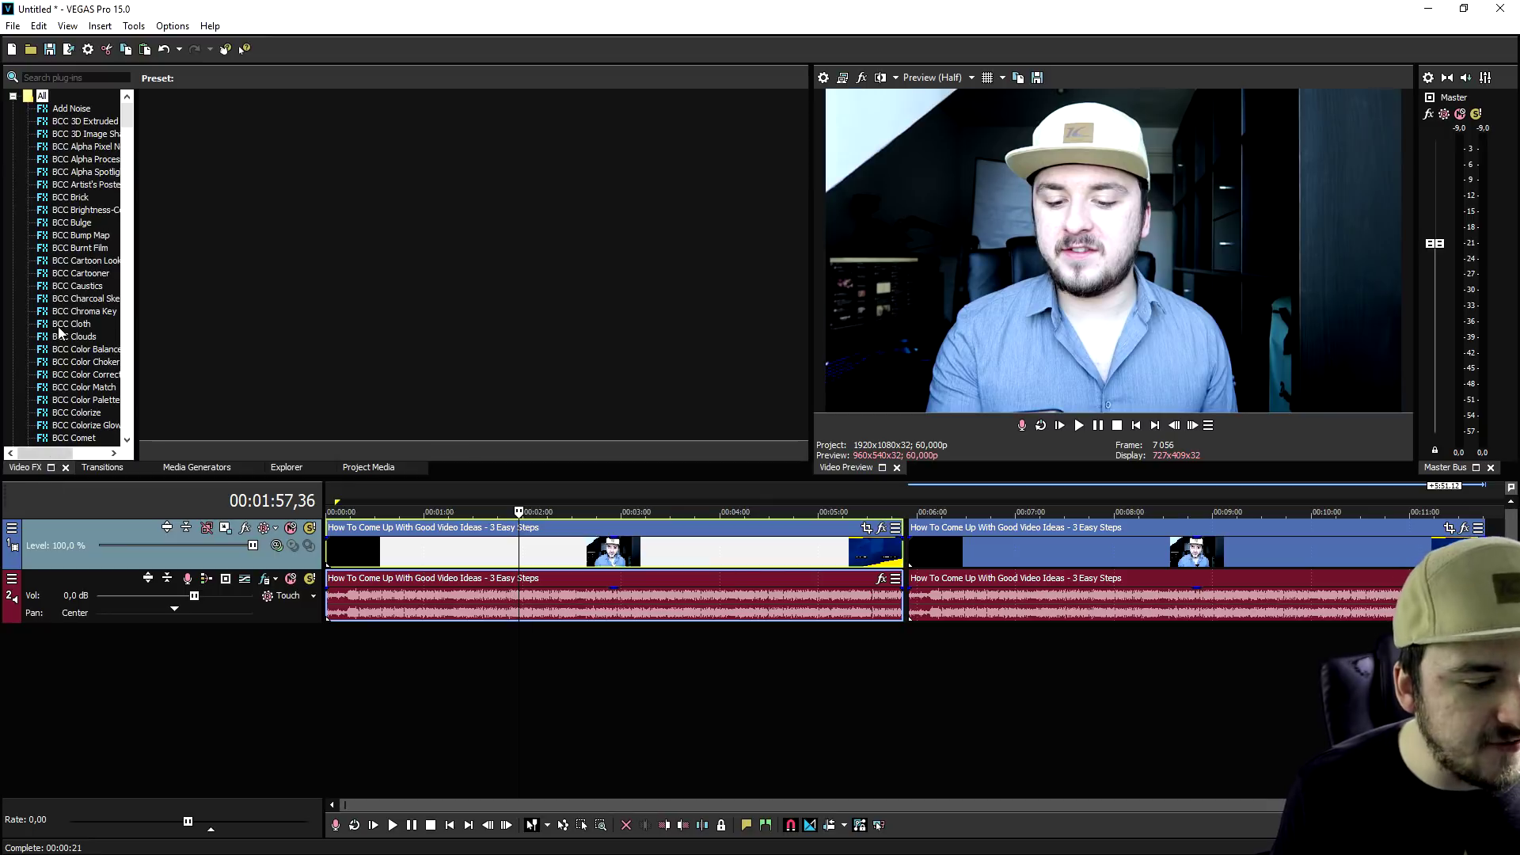
scroll(60, 332, "down", 20)
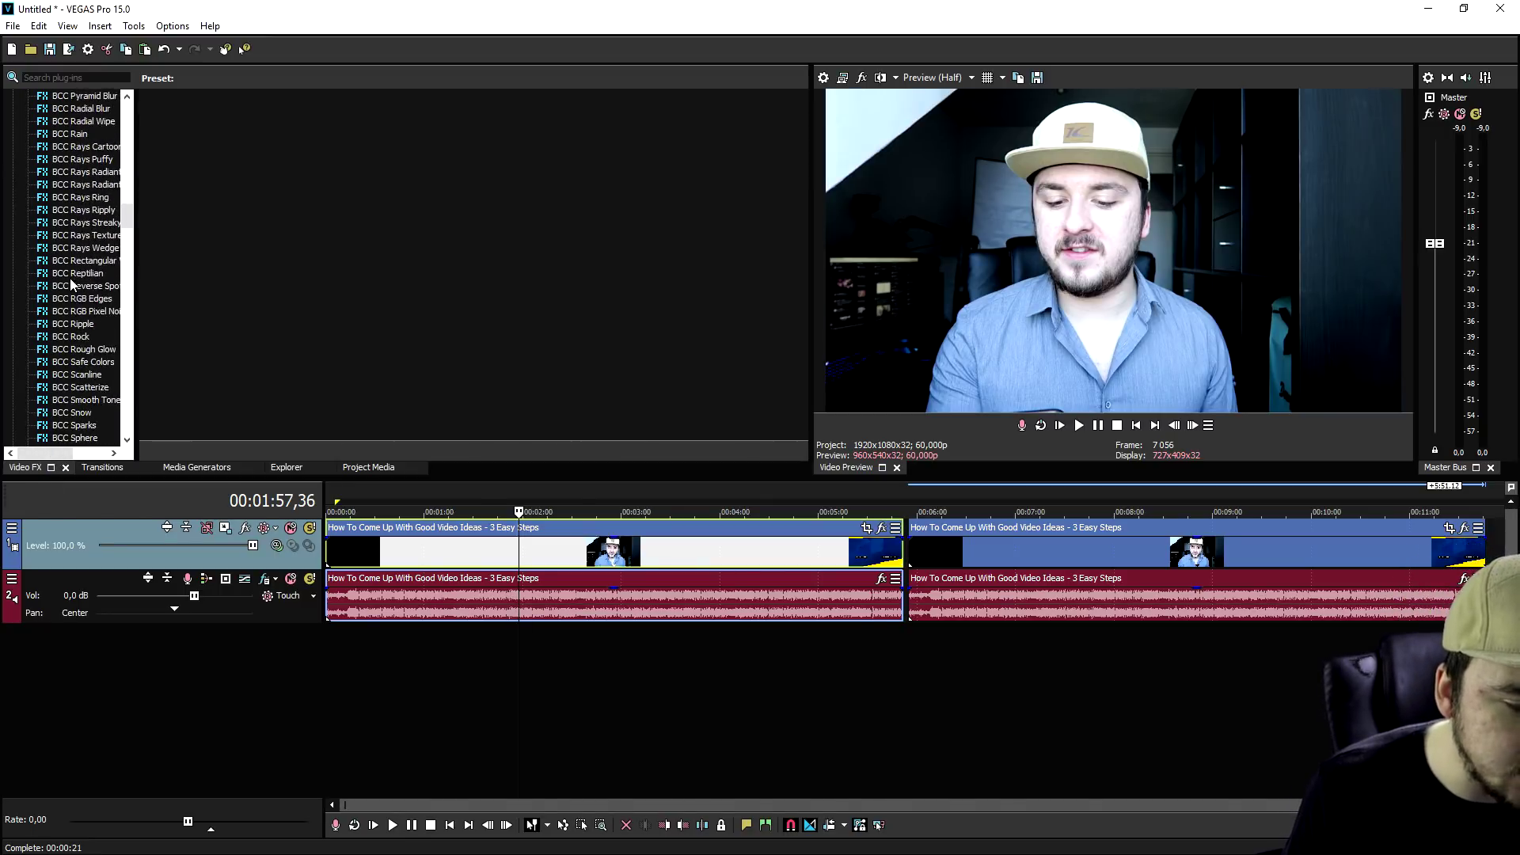
scroll(73, 279, "down", 20)
scroll(76, 274, "up", 1)
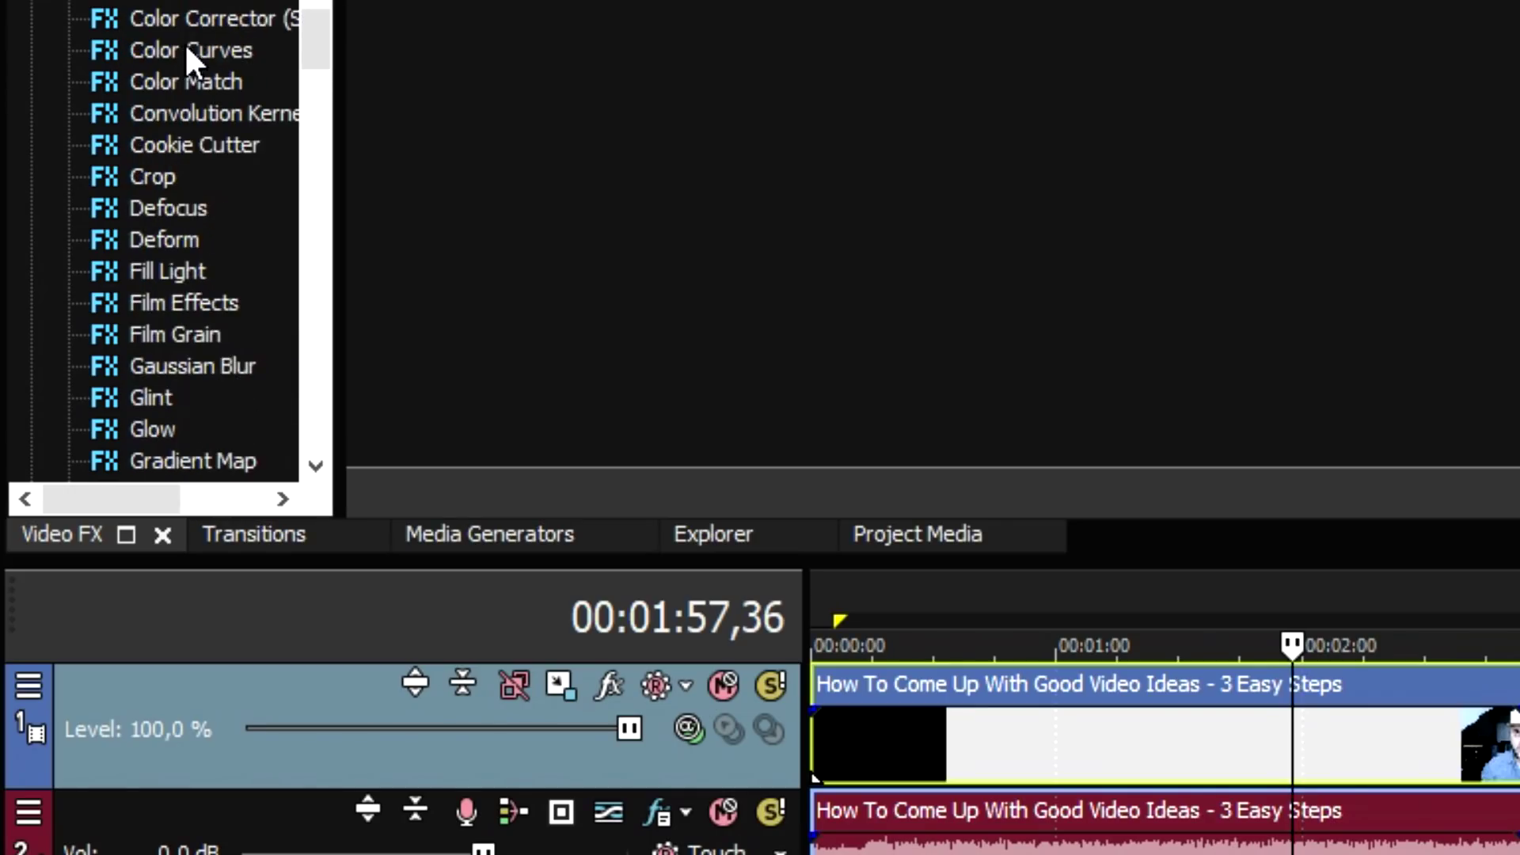
left_click(242, 0)
left_click(243, 0)
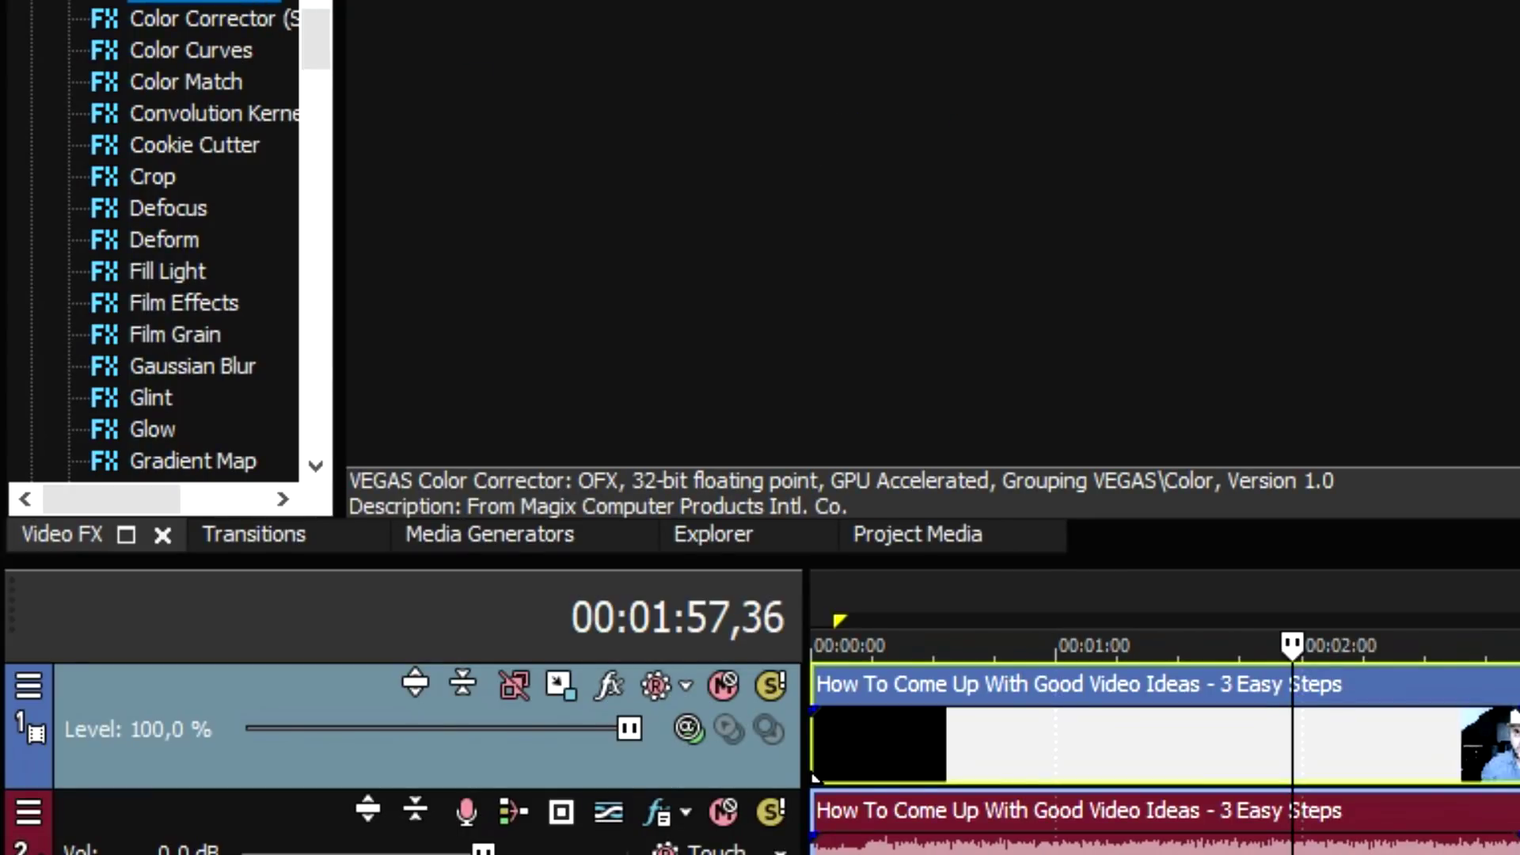
left_click_drag(1417, 771, 1416, 772)
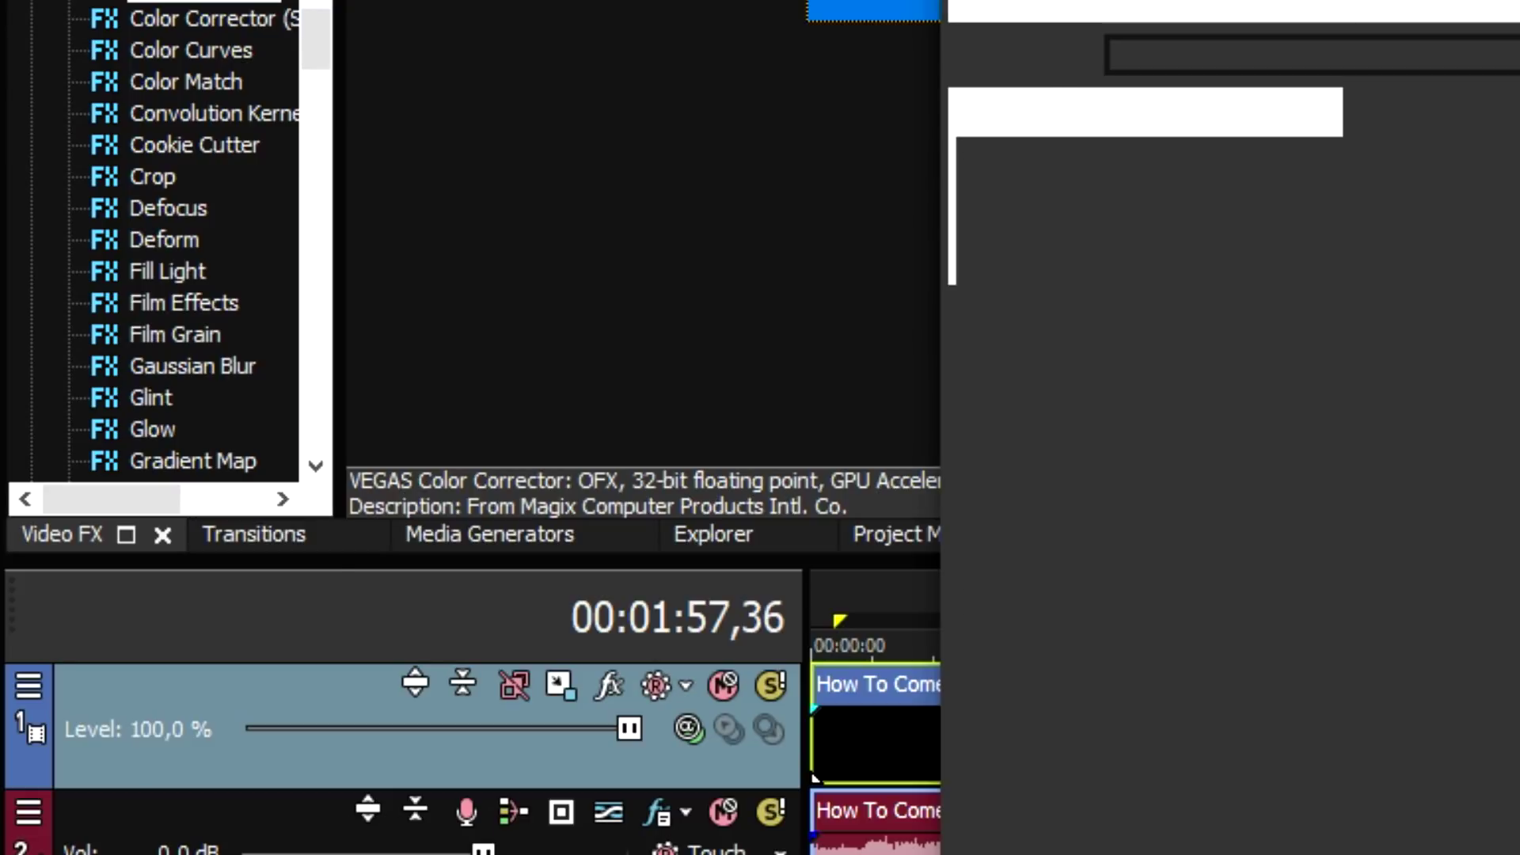
left_click(1350, 207)
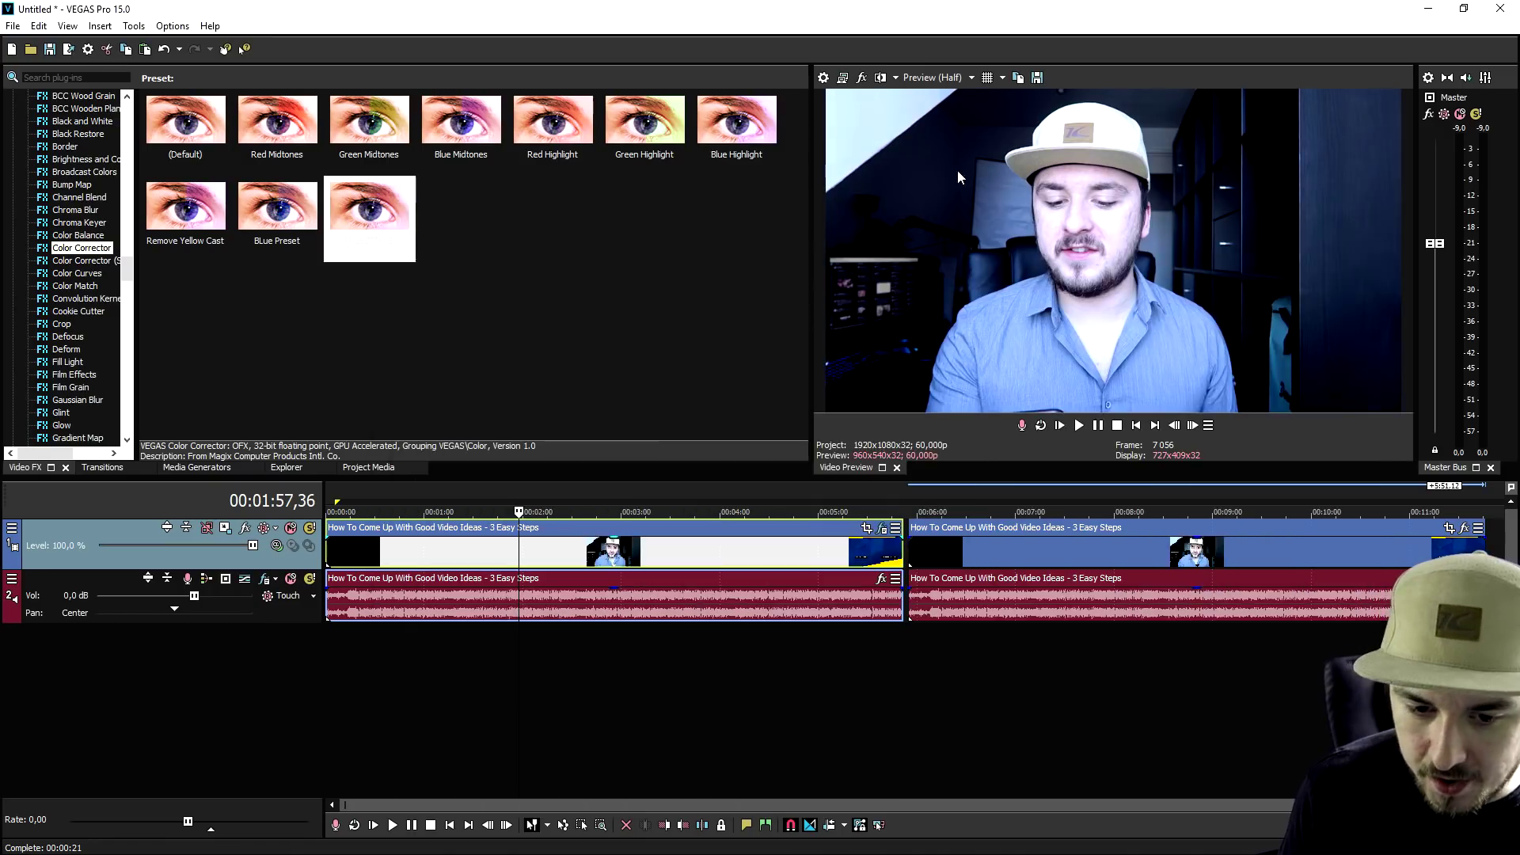
Add a second Color Corrector with the Green Highlight preset to the first clip, shifting its Low wheel to about 46,97; 0,3908 and Mid toward blue.
left_click_drag(650, 543, 731, 544)
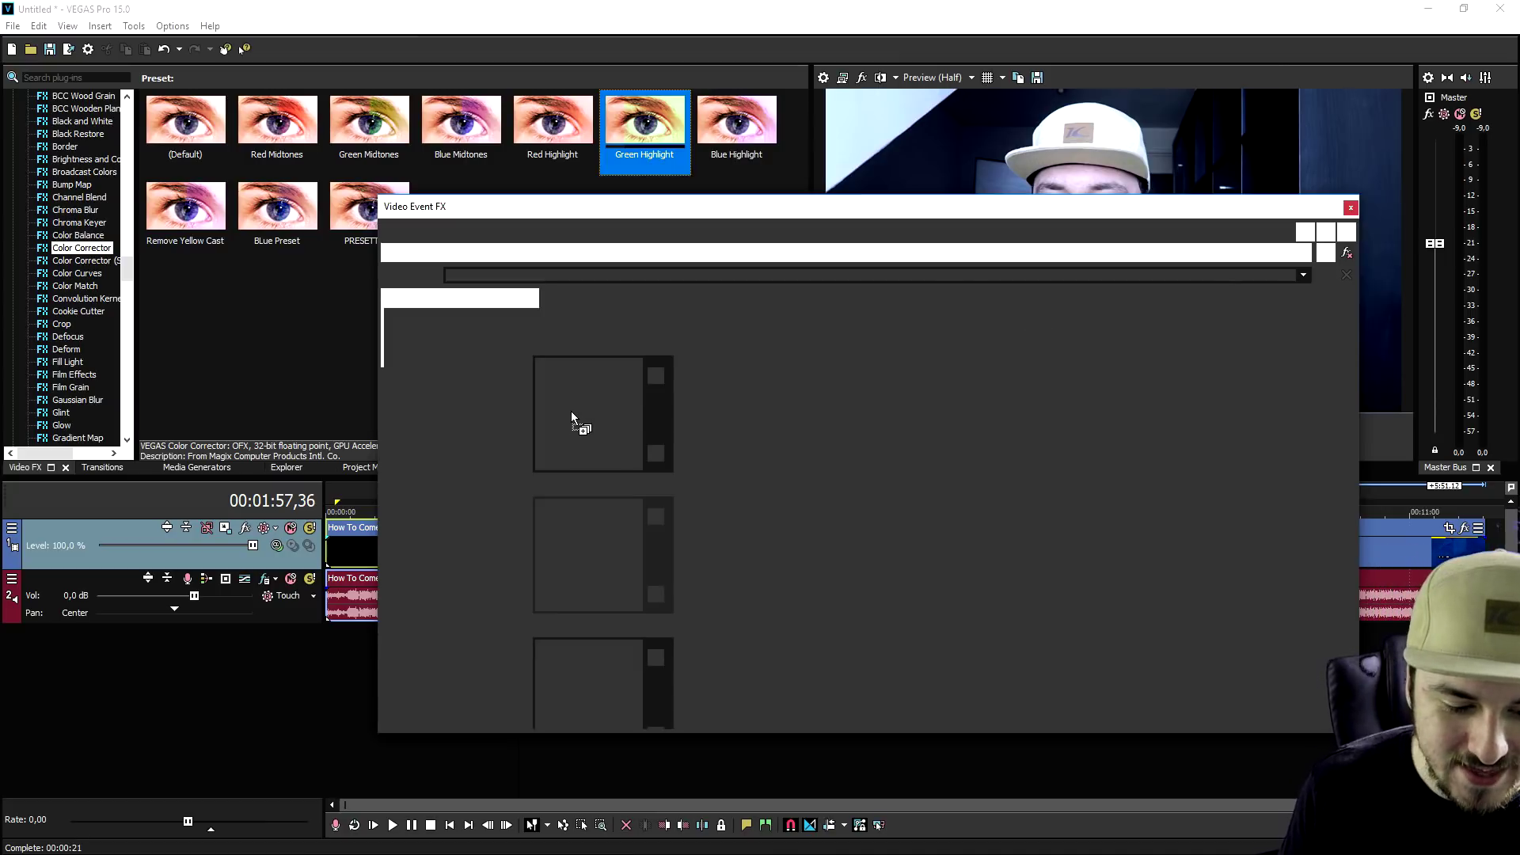
left_click_drag(601, 410, 601, 399)
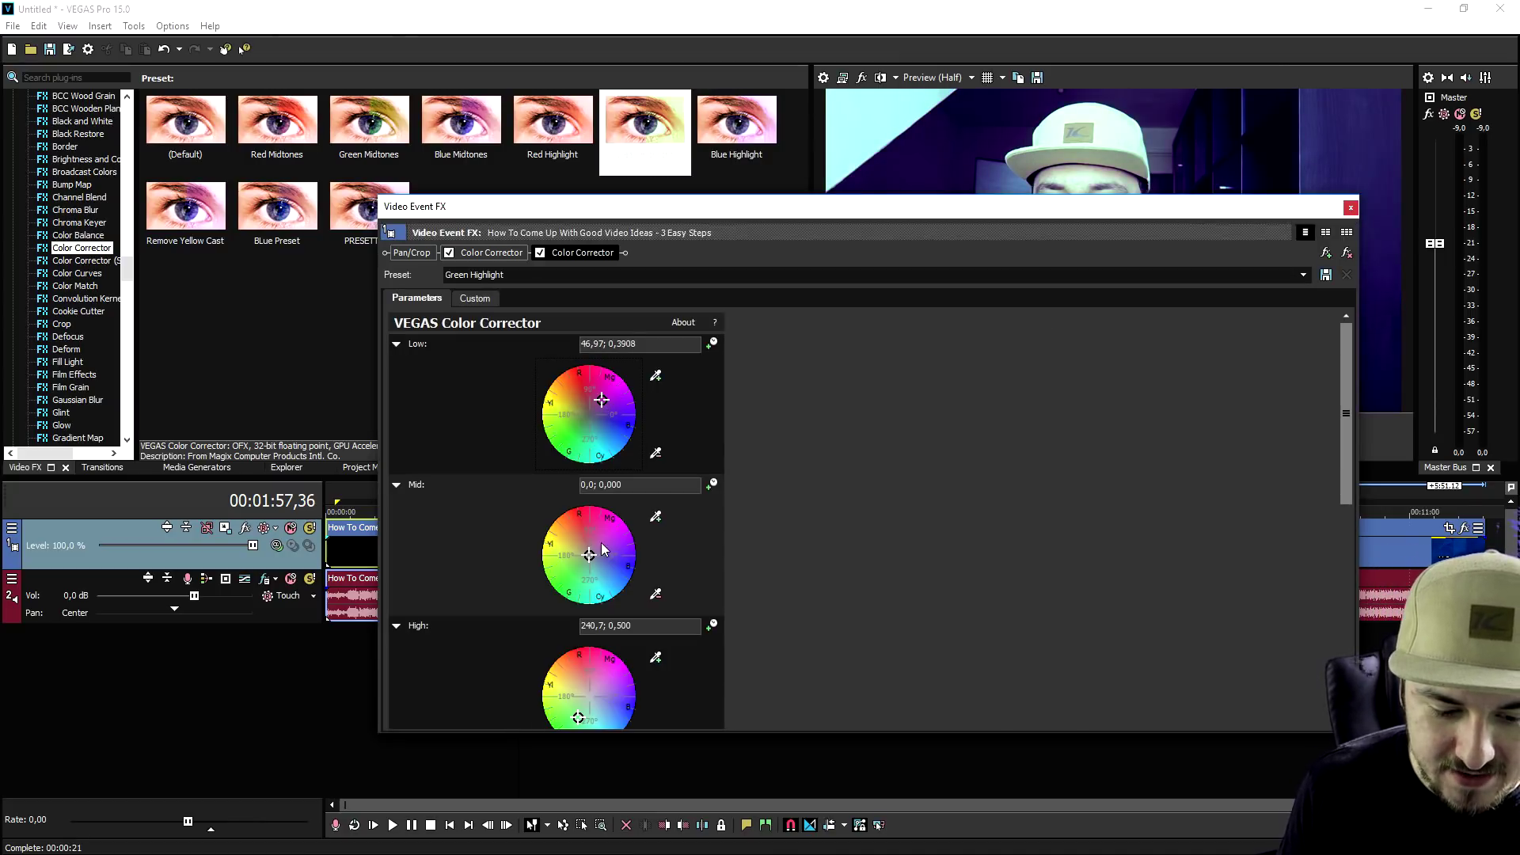
left_click_drag(592, 560, 611, 576)
left_click(1350, 207)
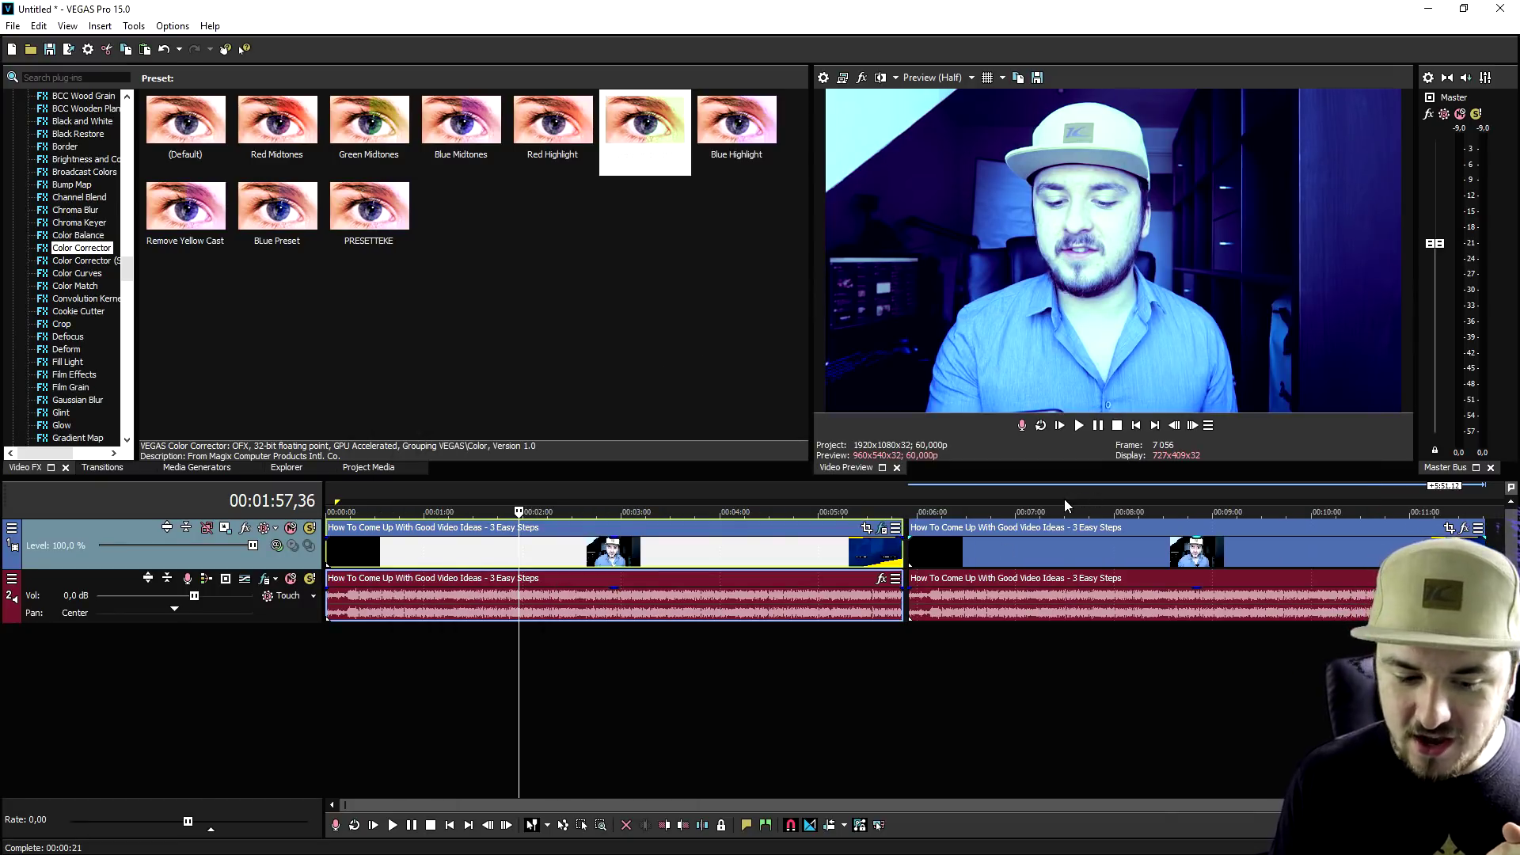
Compare the uncorrected copy with the color-corrected first clip, and delete that copy from the timeline.
left_click(1089, 497)
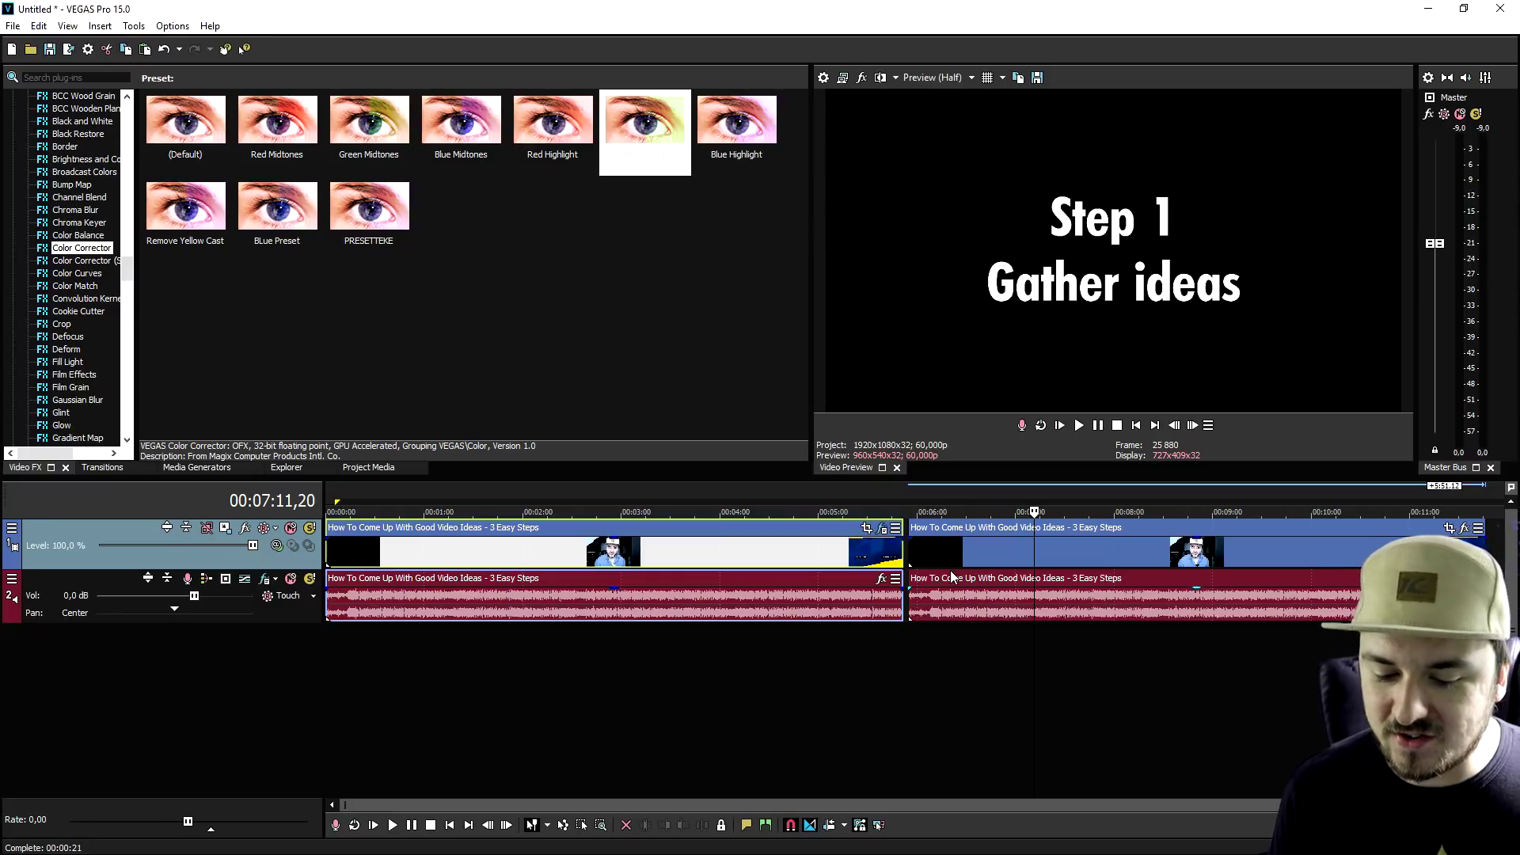
left_click(638, 572)
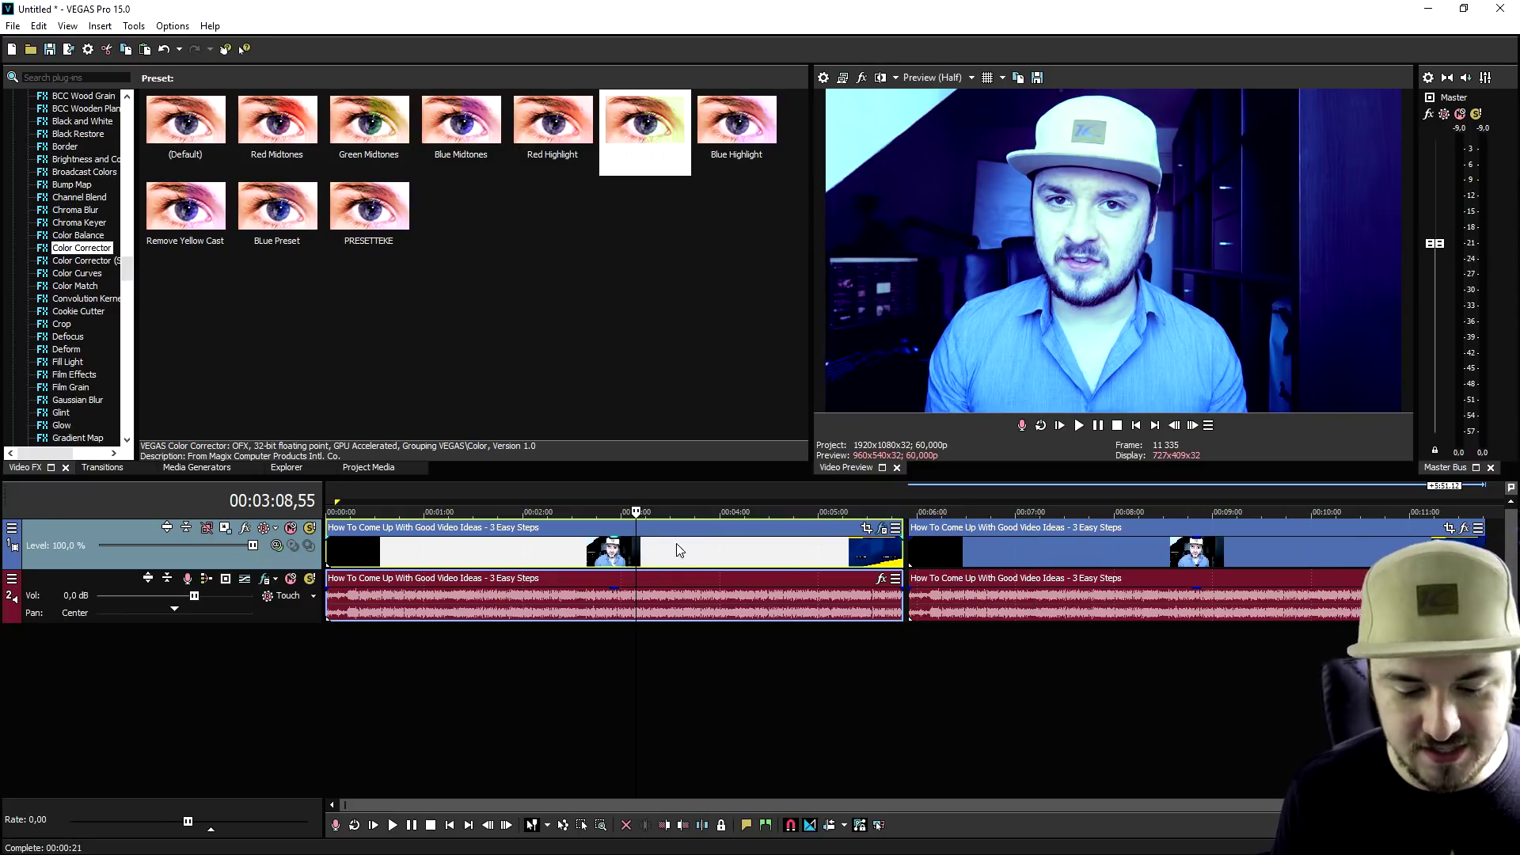
left_click(1019, 548)
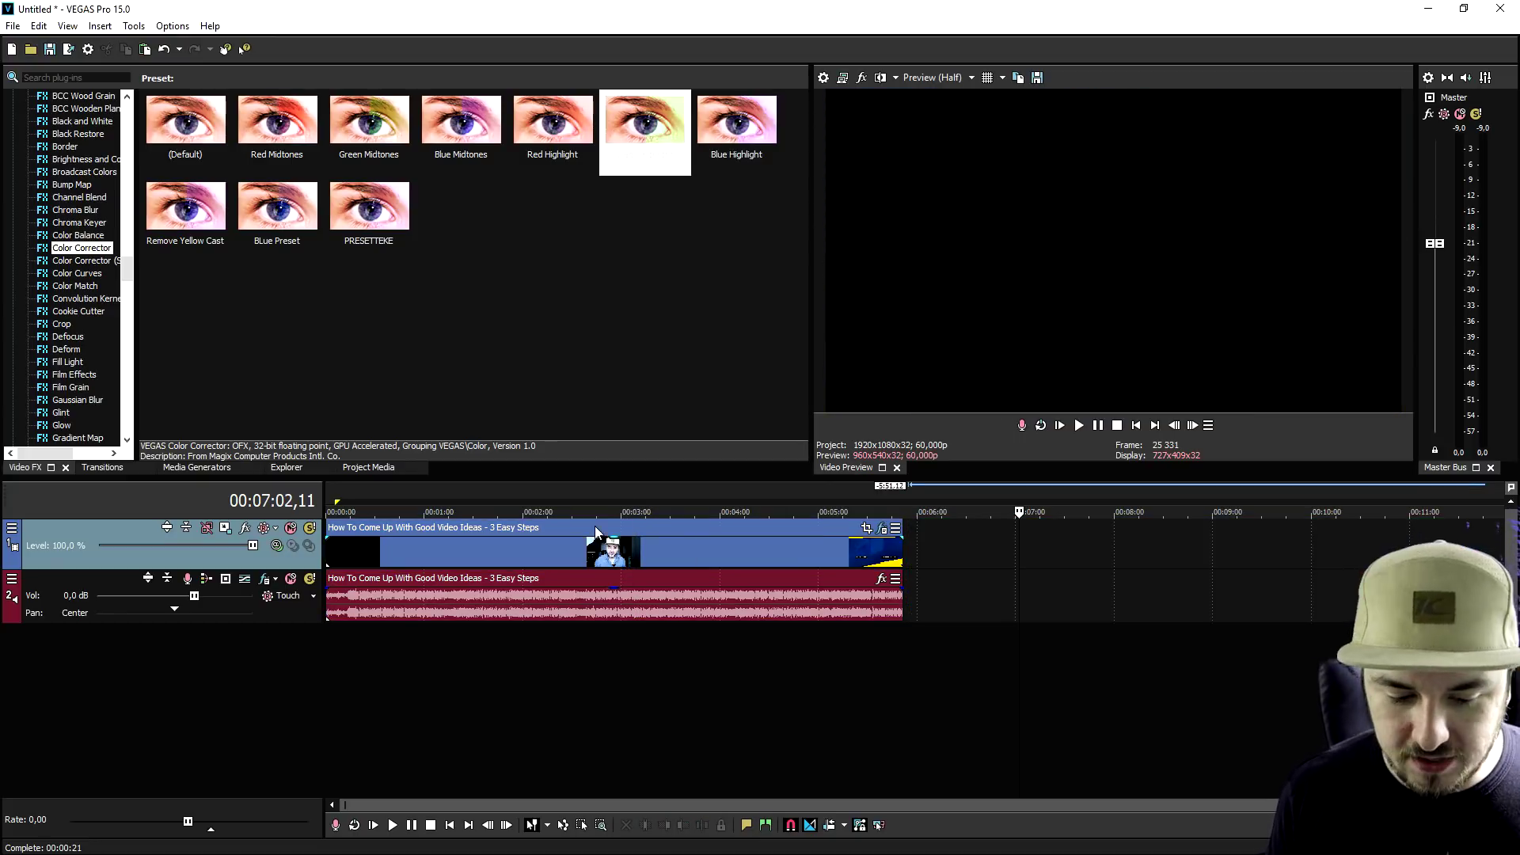
key("Delete")
Paste a copy of the color-corrected clip after the original, leaving a gap, and preview the copy at several points.
left_click(463, 546)
left_click(953, 554)
key("ctrl+v")
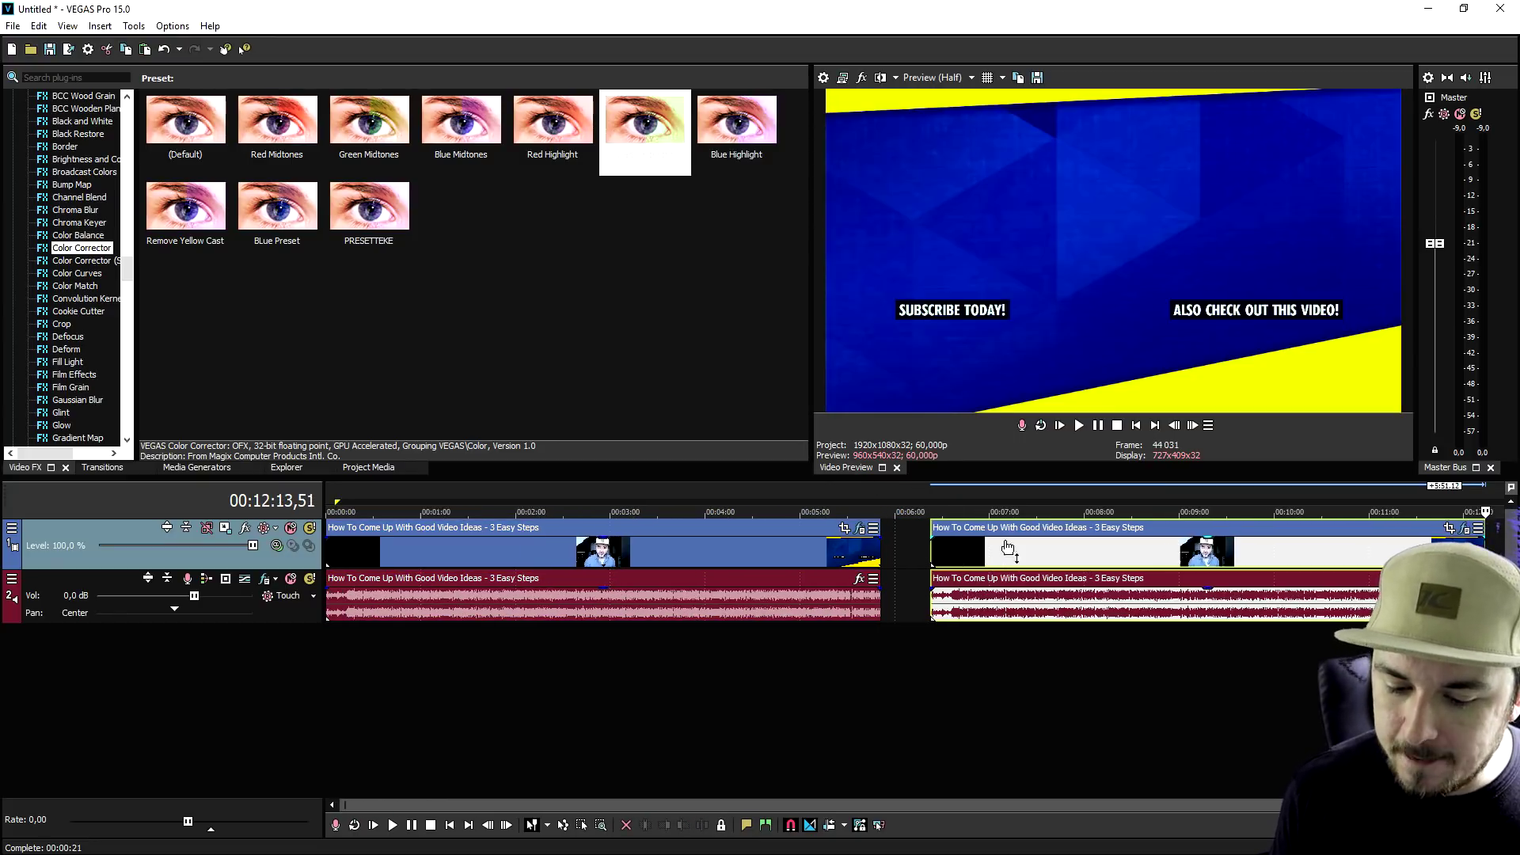
left_click(1003, 552)
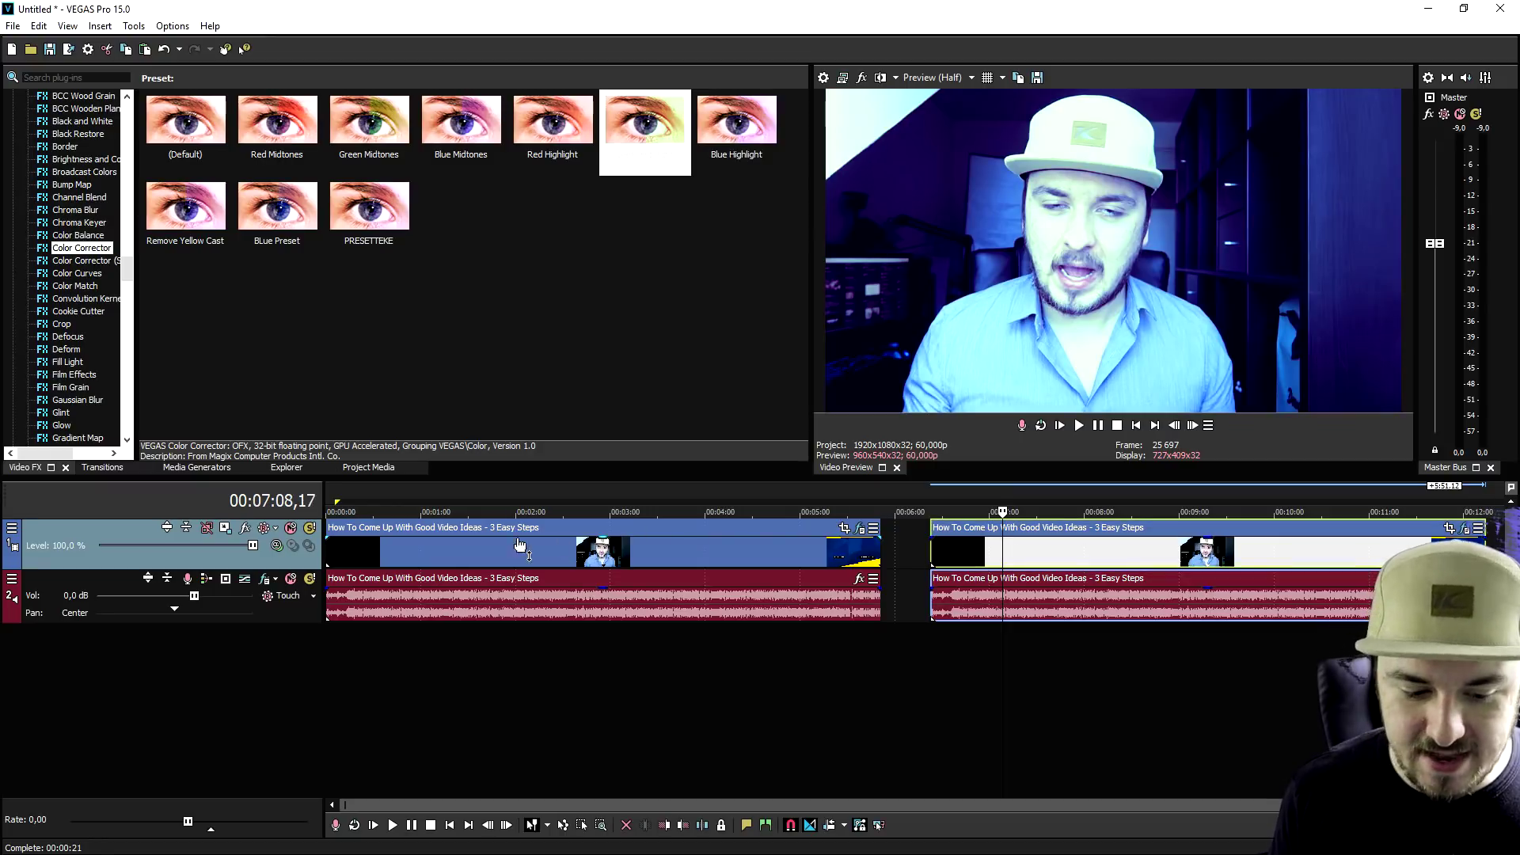
left_click(442, 552)
left_click(1029, 553)
left_click(1101, 554)
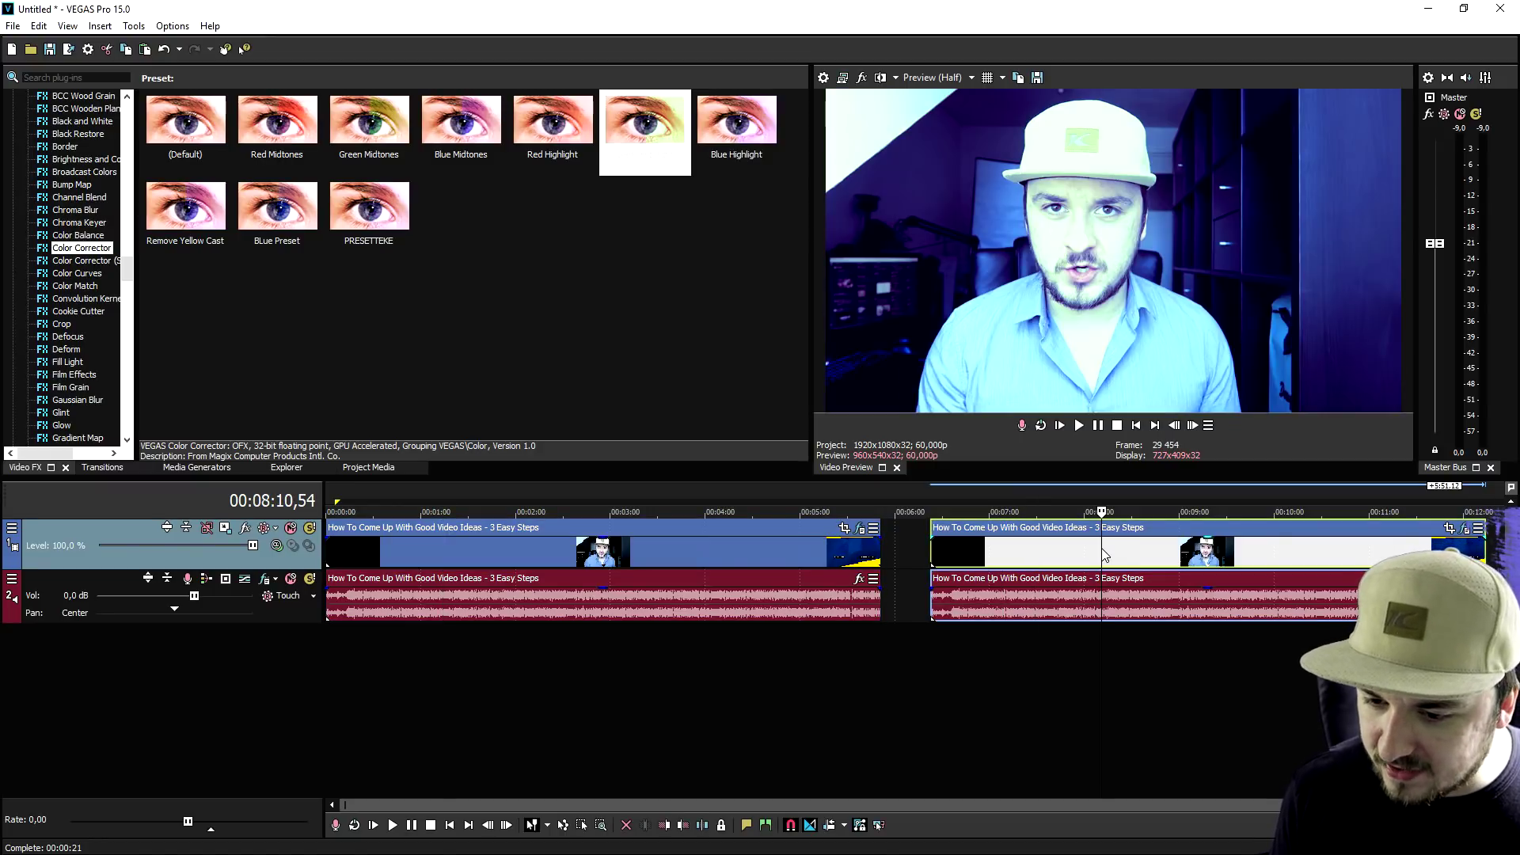
Delete the pasted color-corrected copy, keeping only the original clip.
left_click(432, 551)
left_click(478, 552)
left_click(991, 551)
key("Delete")
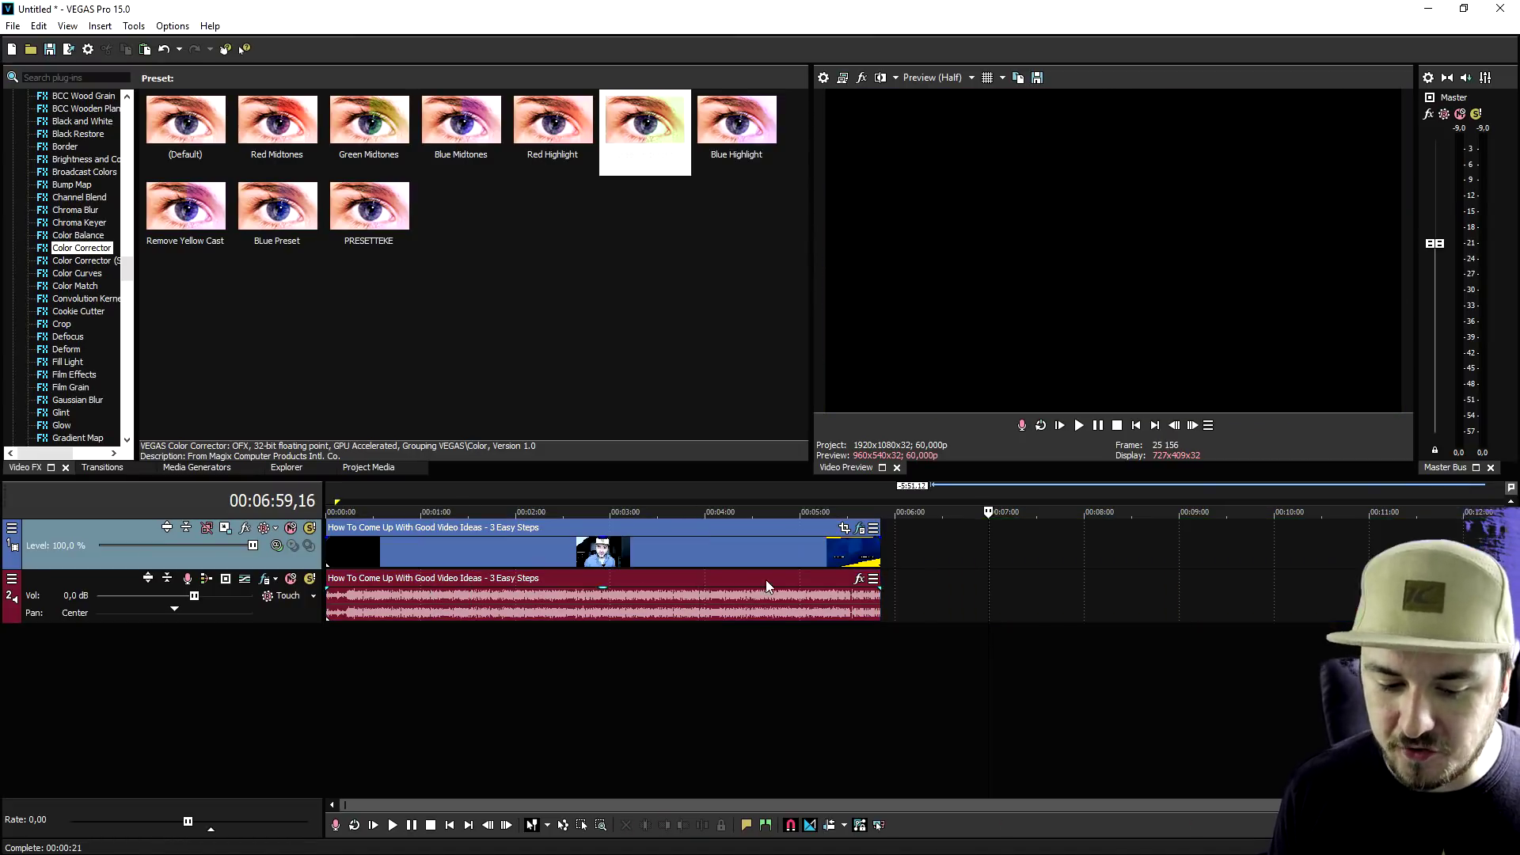
Duplicate the video track that holds the color-corrected clip.
left_click(524, 554)
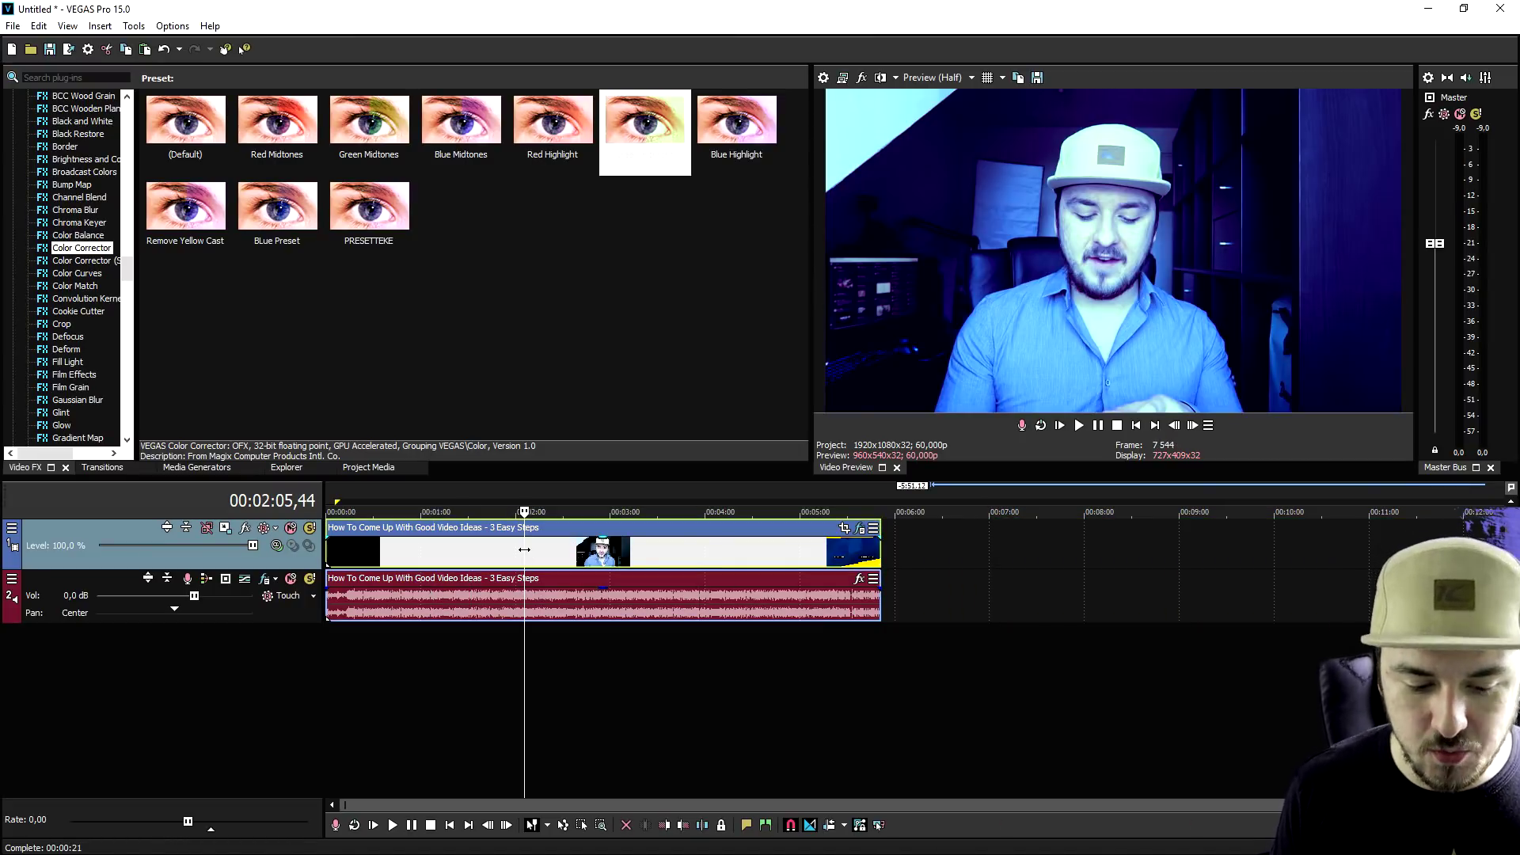
right_click(900, 546)
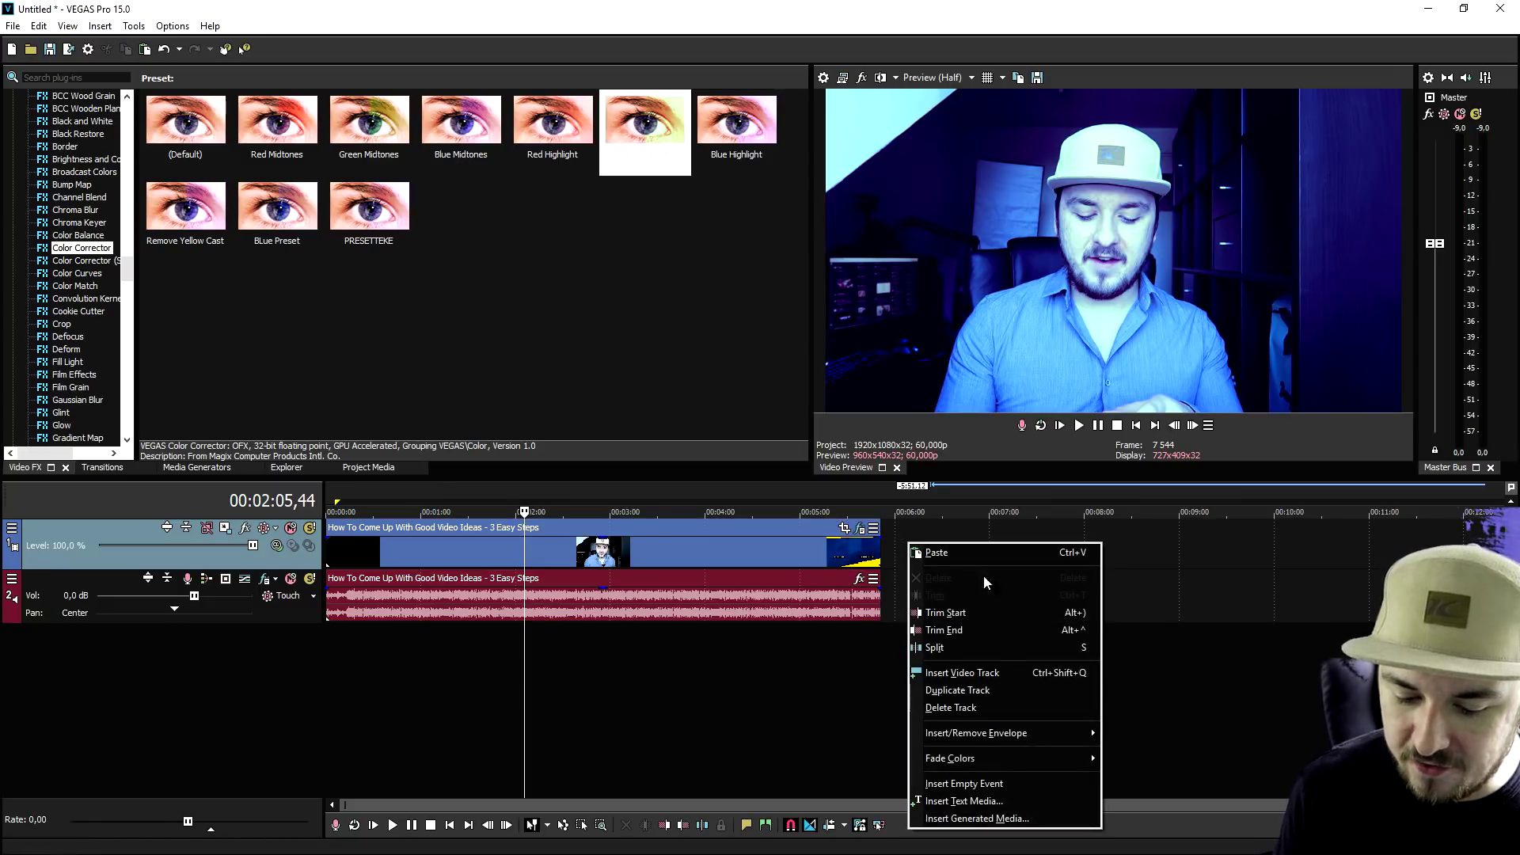
left_click(282, 564)
right_click(282, 563)
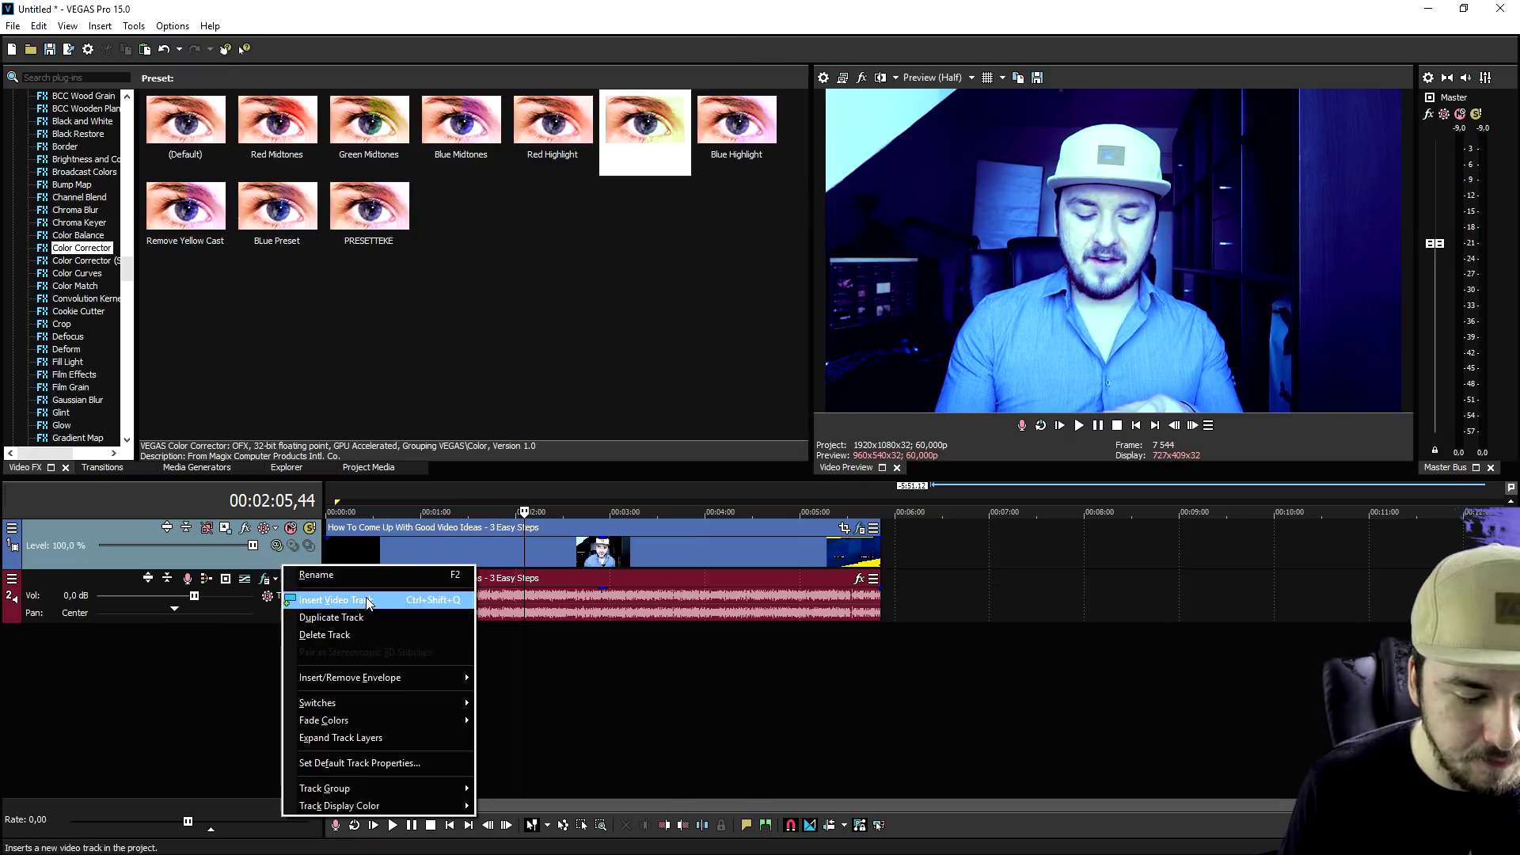
left_click(838, 519)
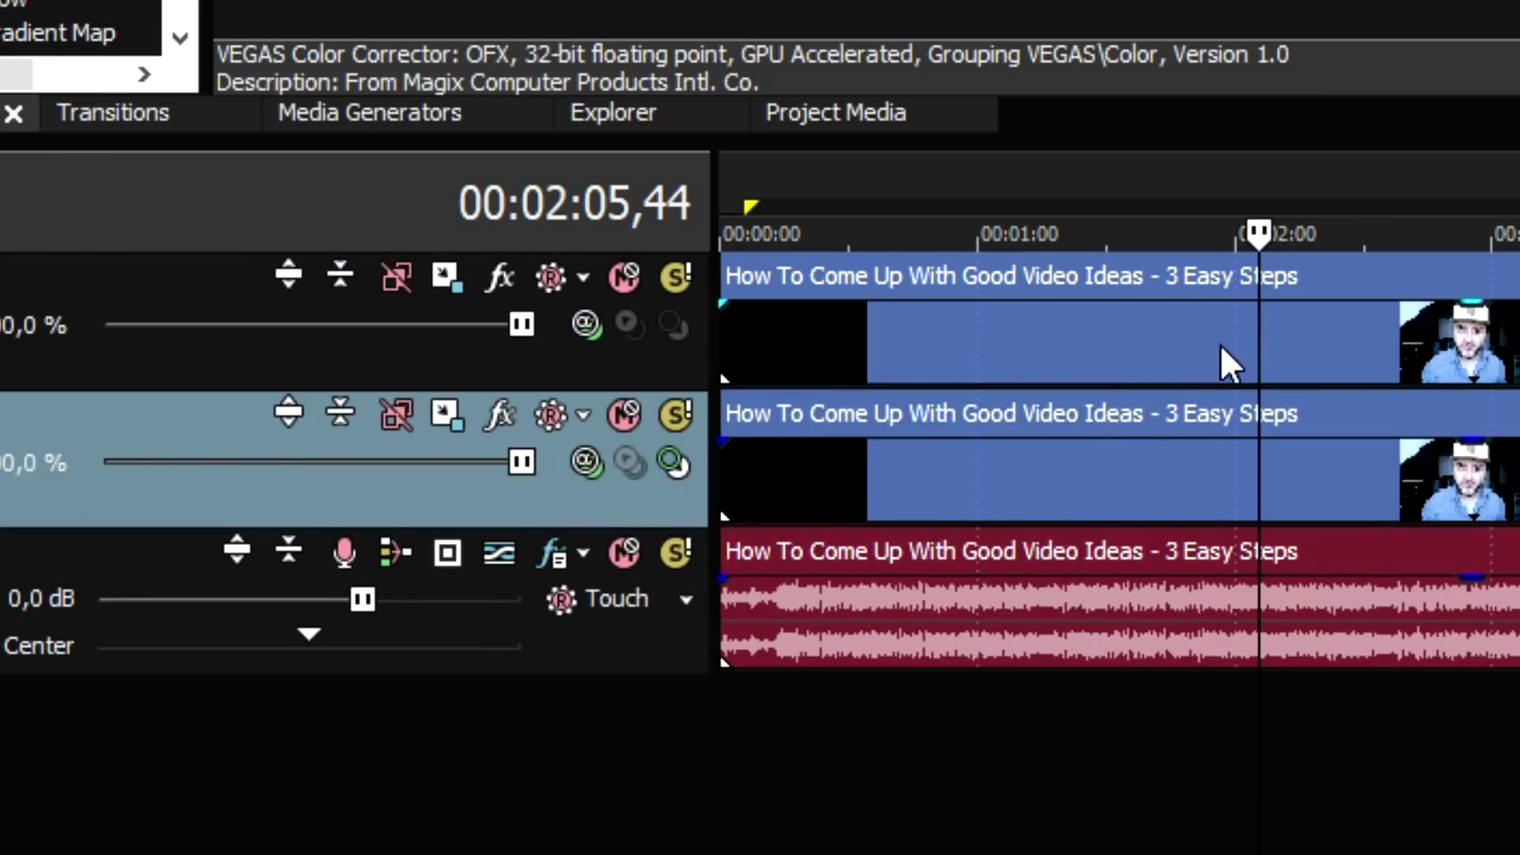
Duplicate the audio track below the two video tracks.
left_click_drag(532, 547, 489, 558)
left_click_drag(578, 601, 407, 631)
right_click(298, 658)
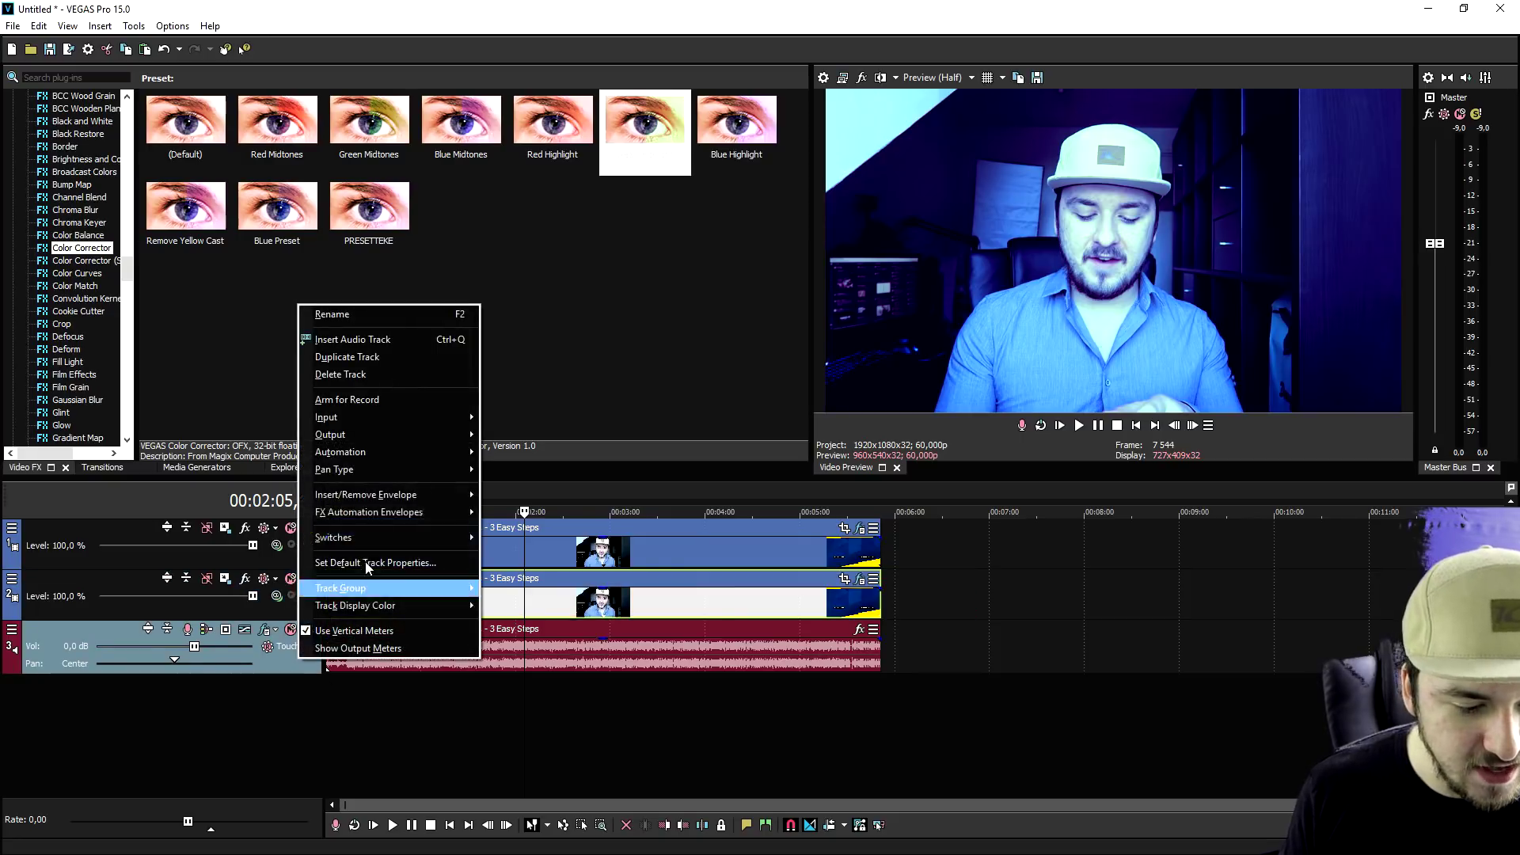
mouse_move(415, 435)
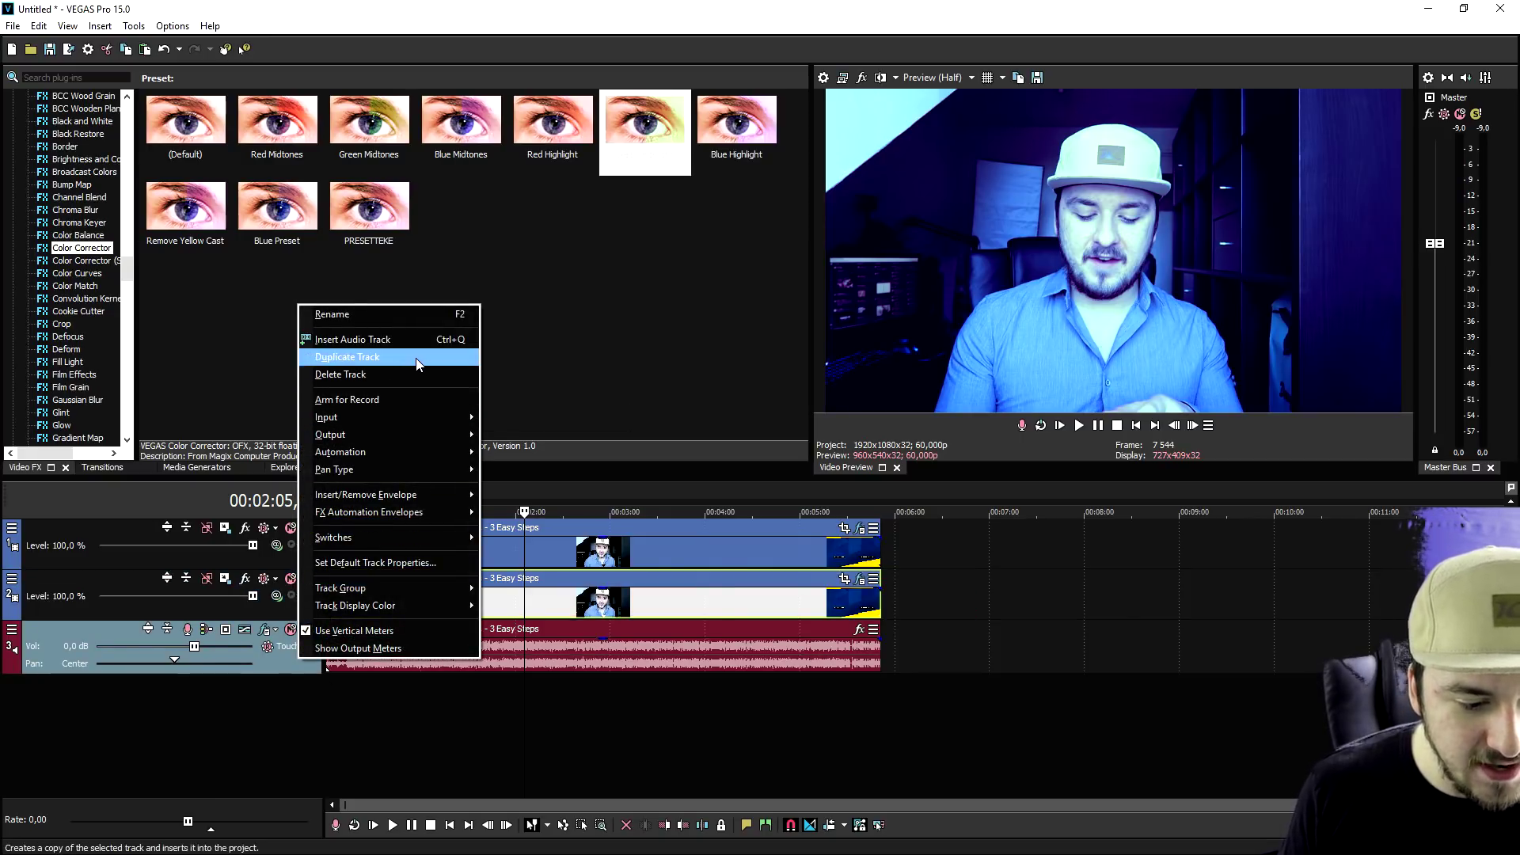
left_click(416, 357)
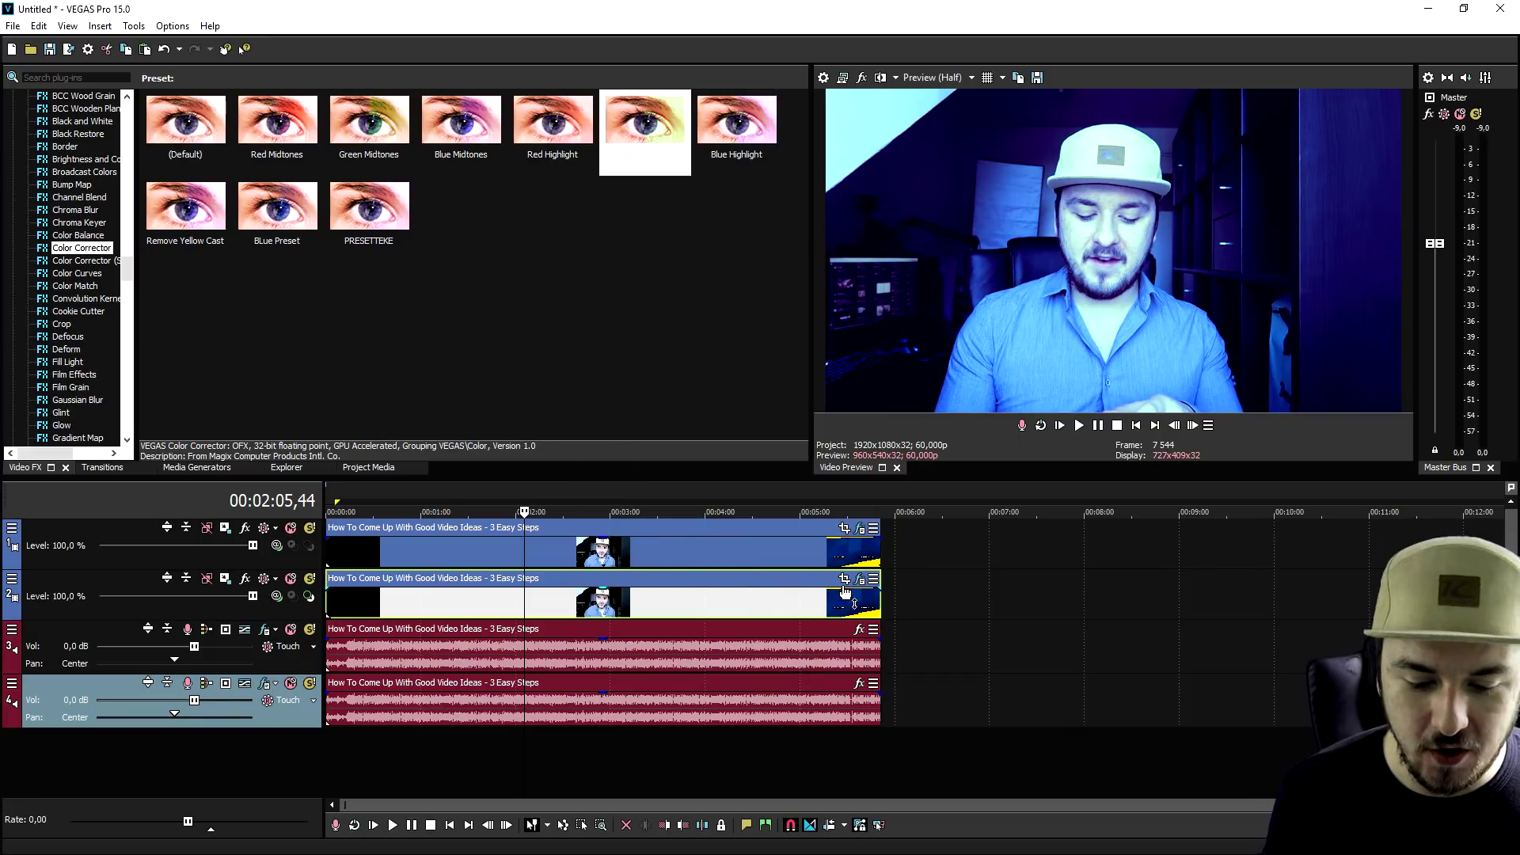
Delete the duplicate clips from the upper video and upper audio tracks, and open the pan/crop settings of the remaining video clip.
left_click(768, 546)
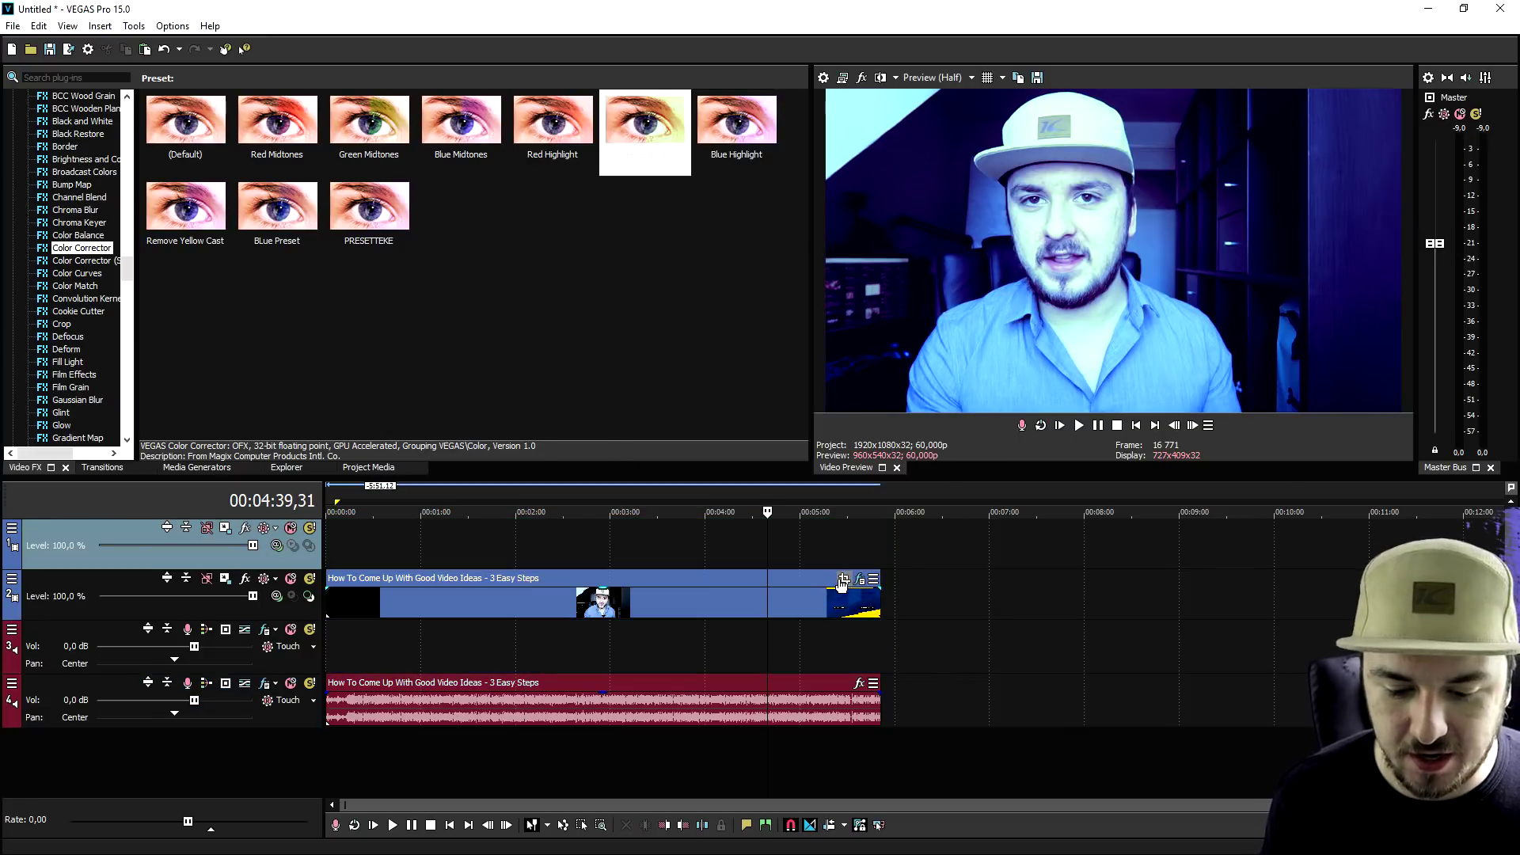
left_click(860, 579)
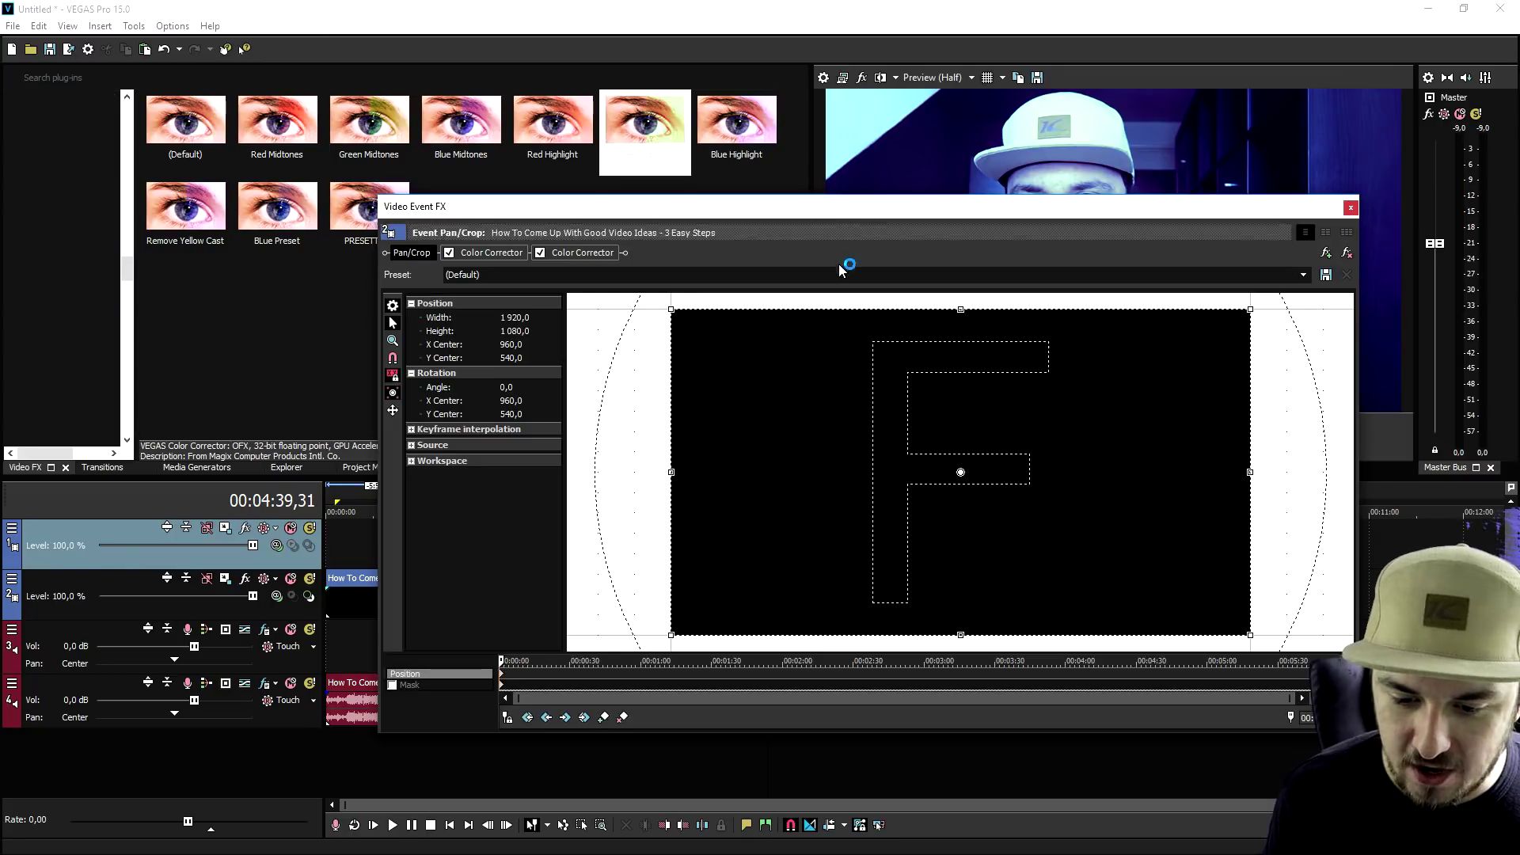
left_click_drag(838, 205, 844, 443)
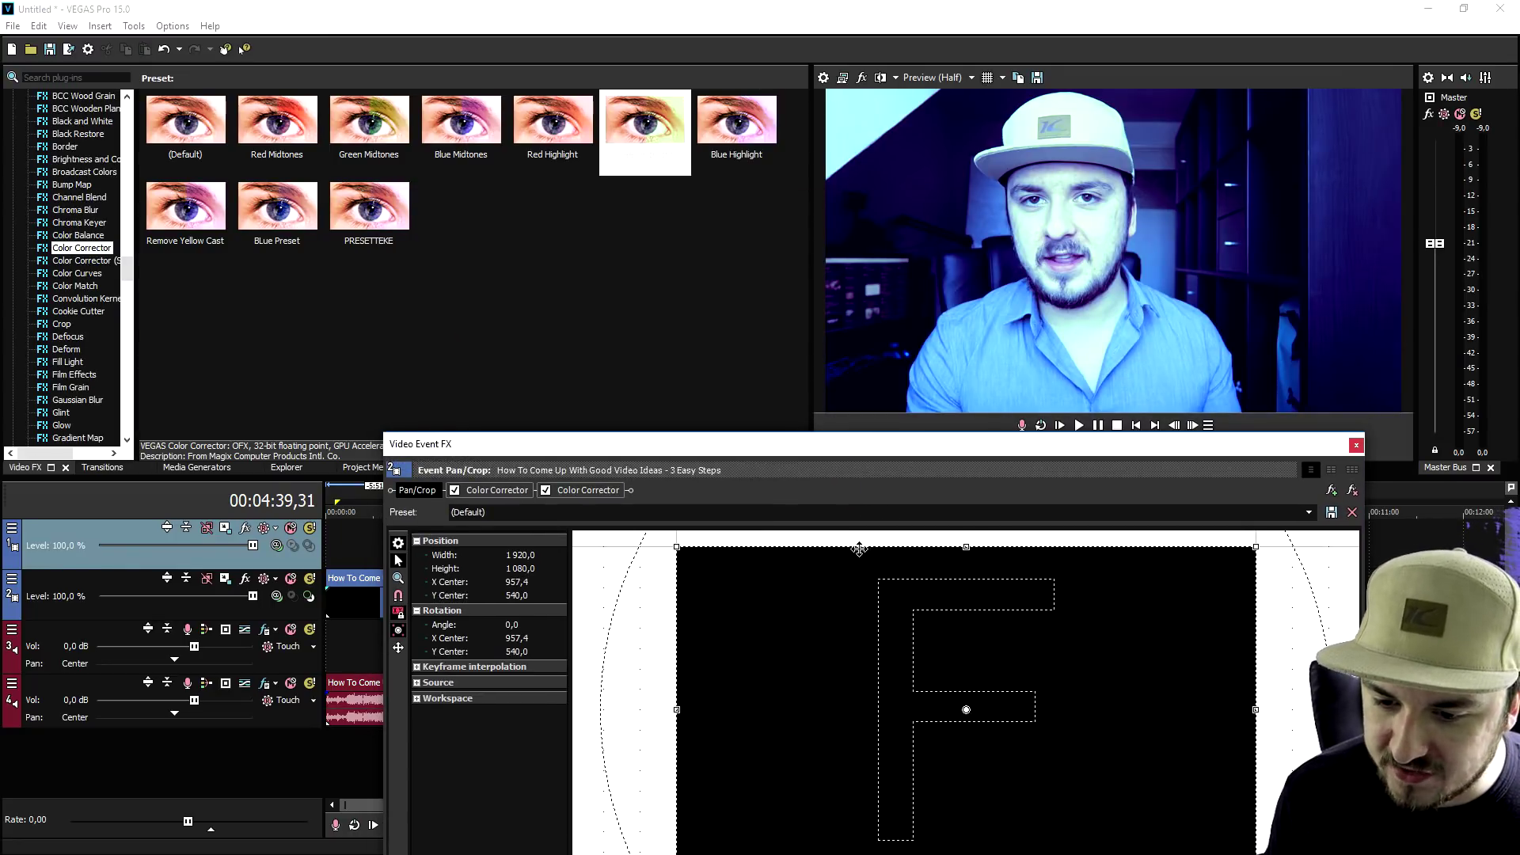
Try shifting the clip's pan/crop frame off centre, restore the default framing, and close the settings.
left_click_drag(1011, 570, 999, 606)
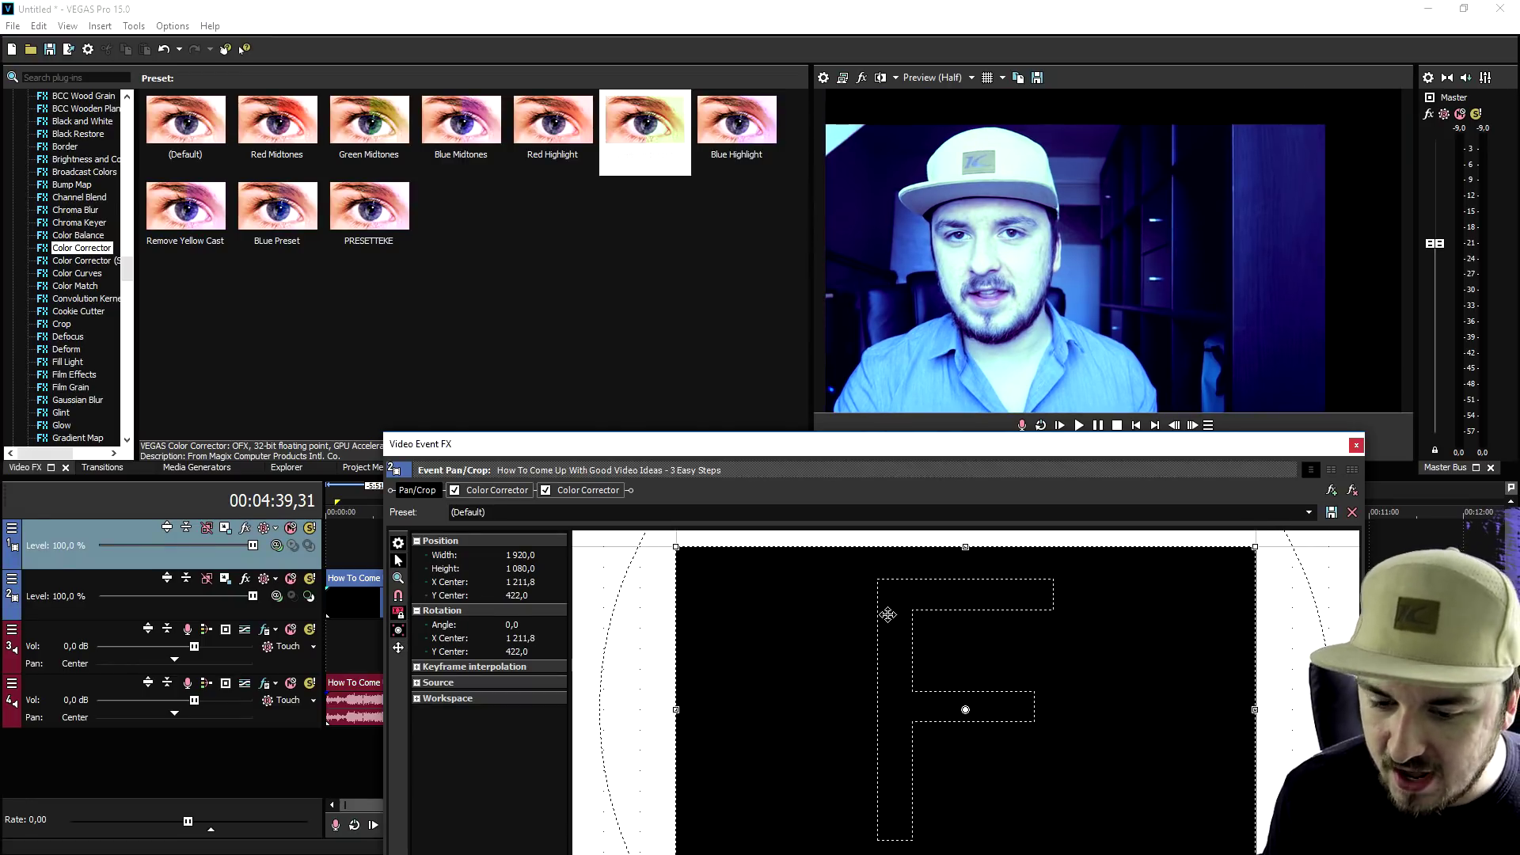
left_click_drag(888, 615, 859, 611)
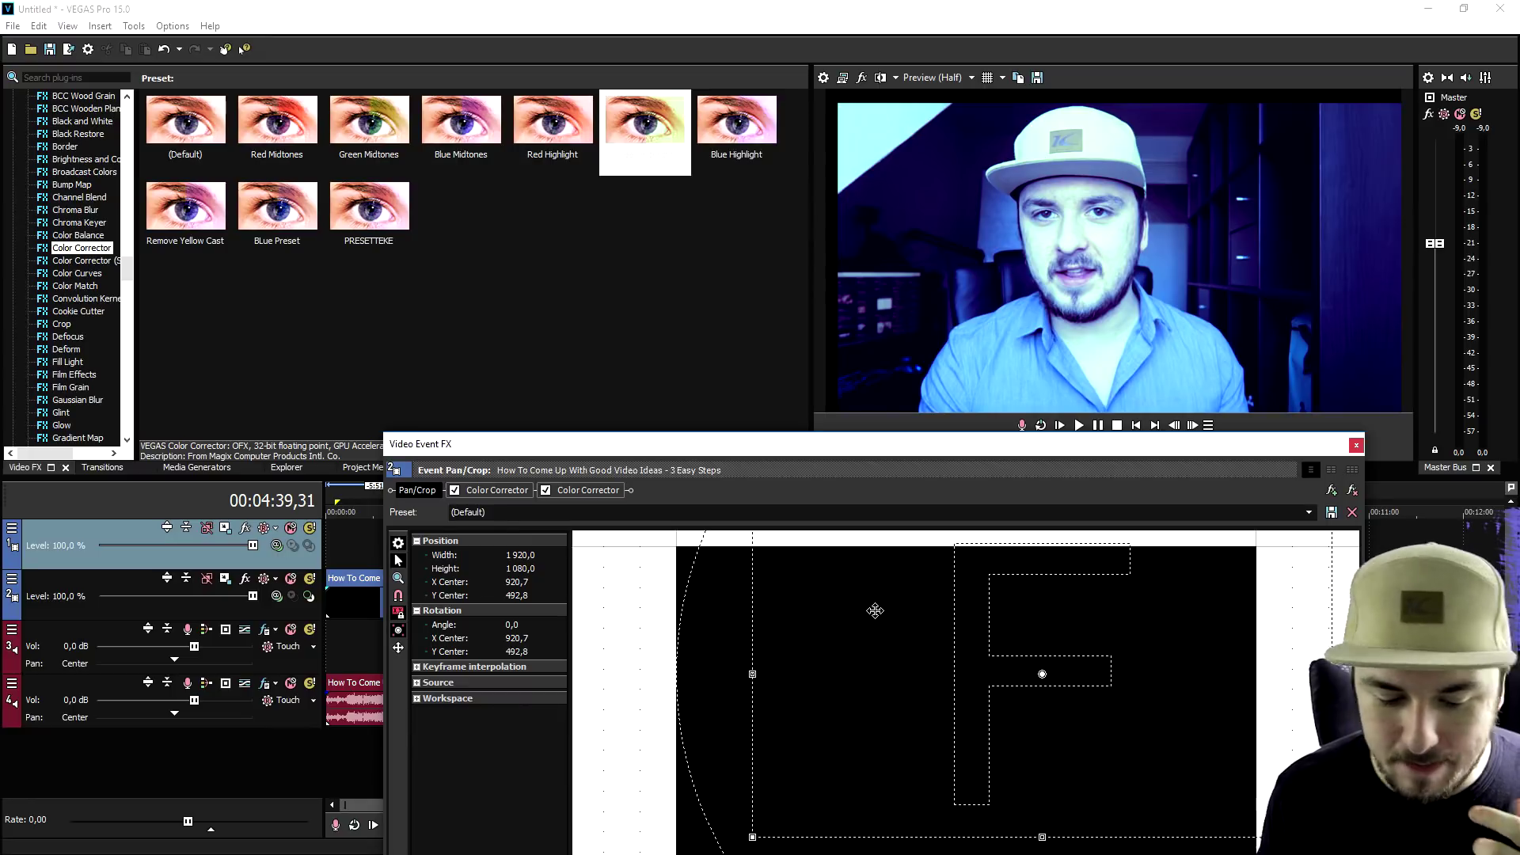
right_click(877, 608)
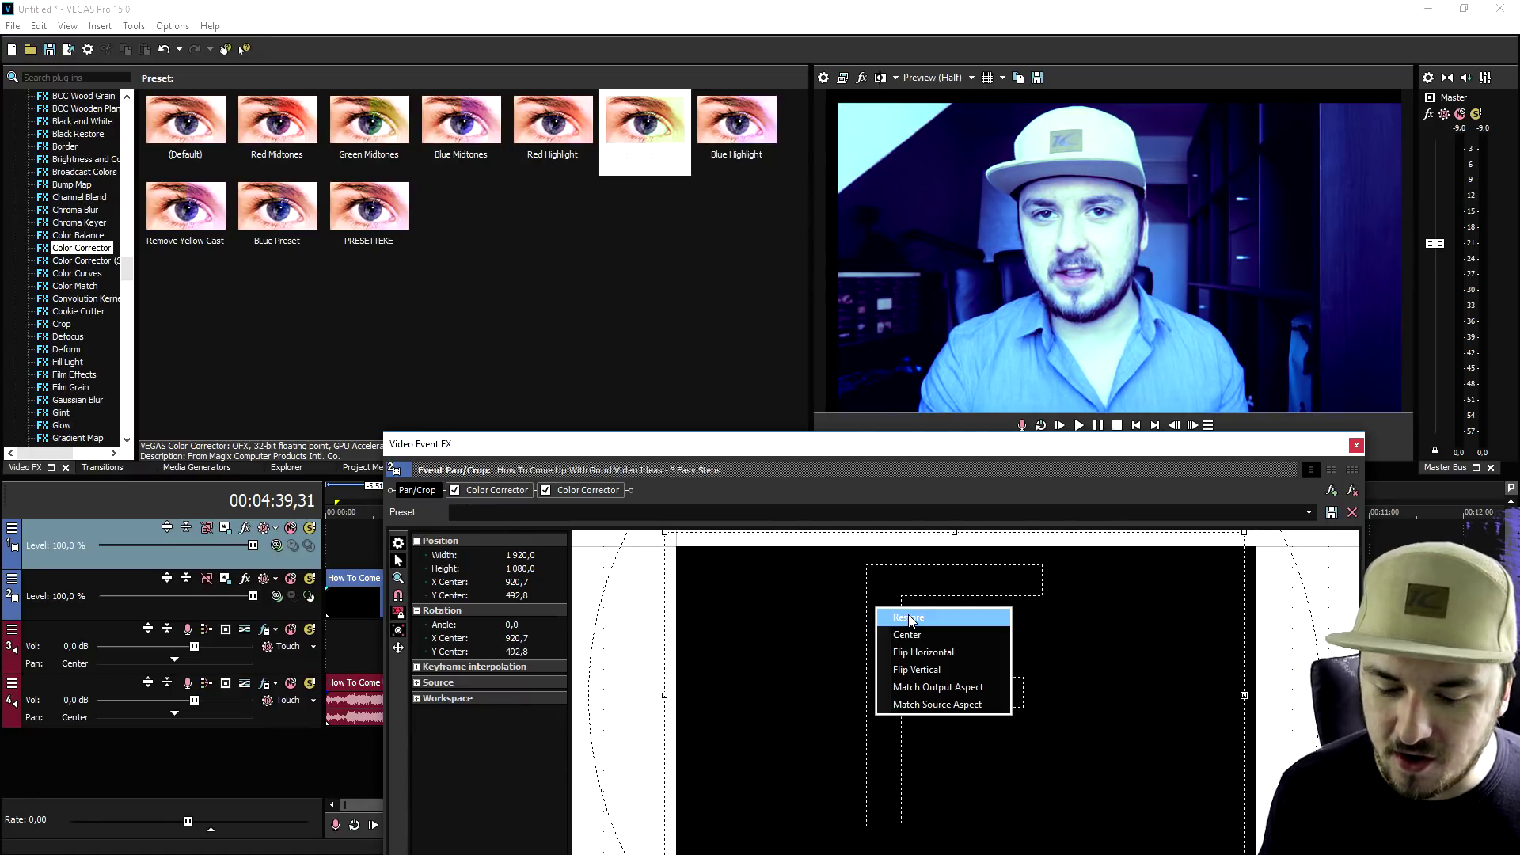
left_click(908, 616)
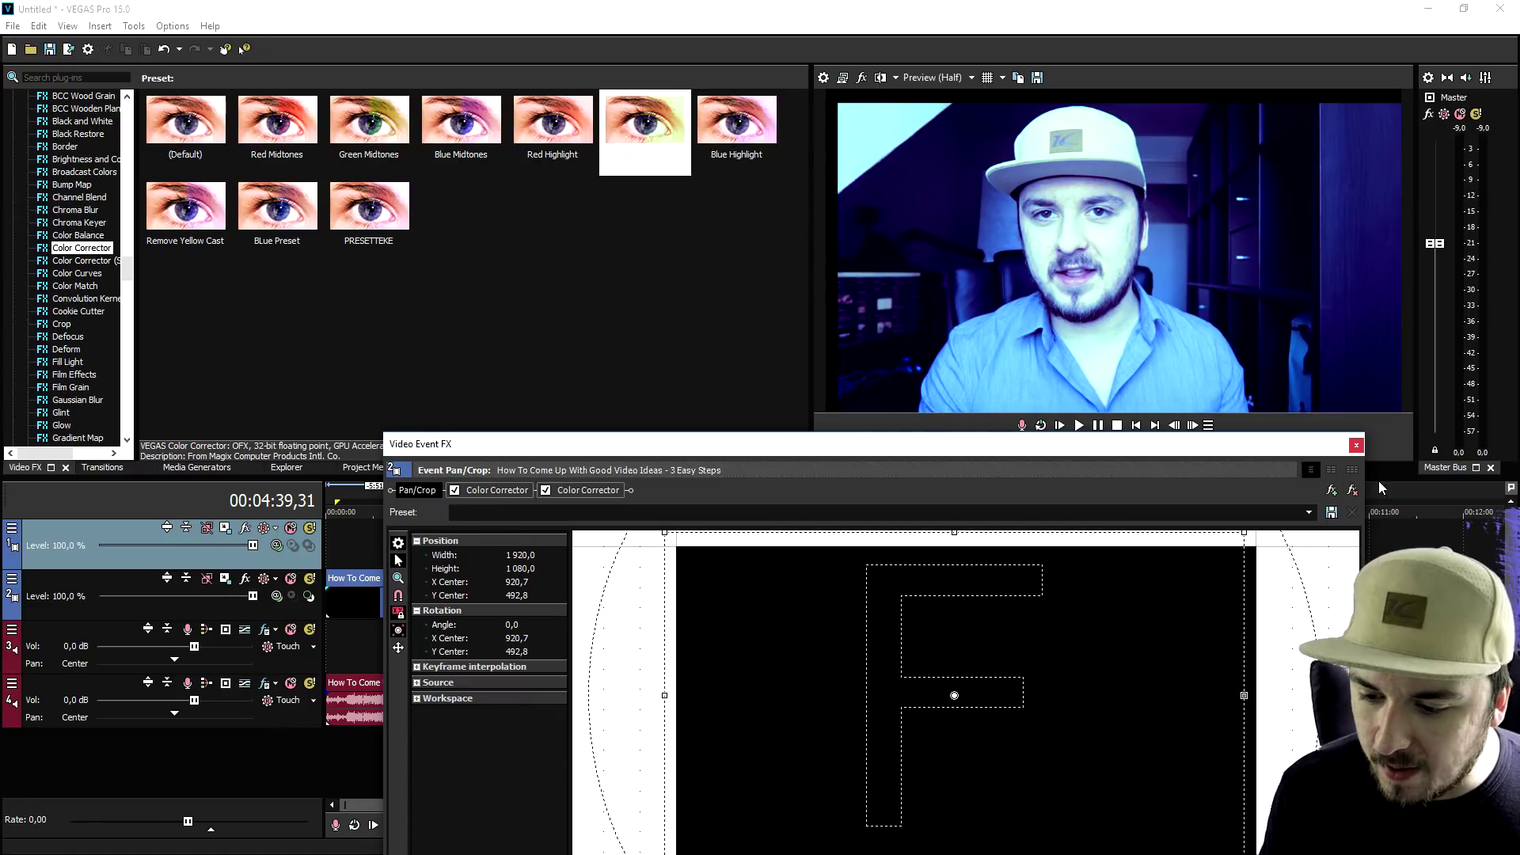
left_click(1356, 446)
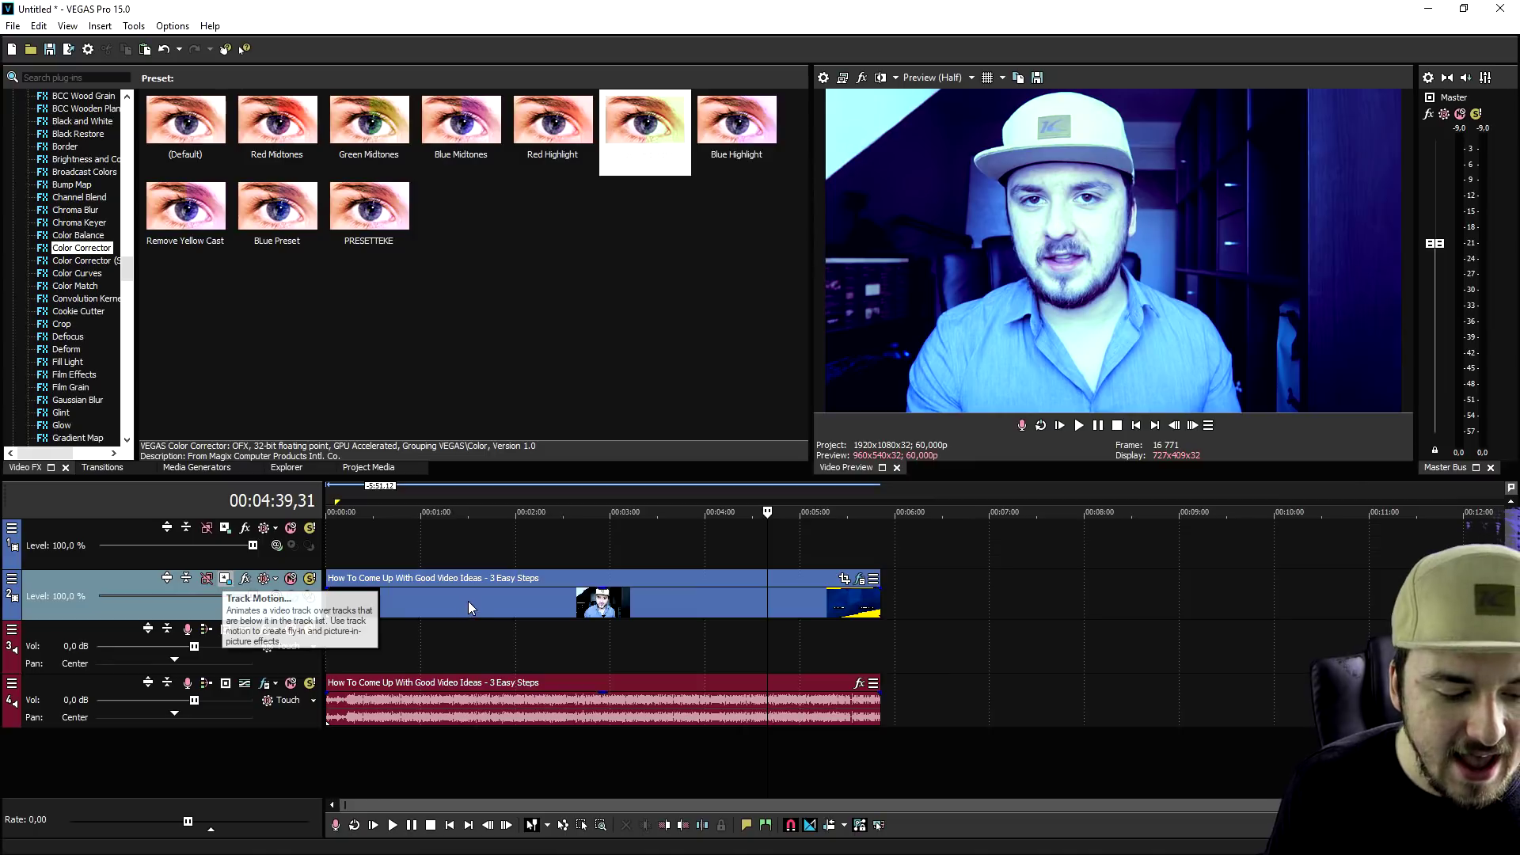
Open Track Motion for the second video track and set its compositing mode to 3D Source Alpha.
left_click(625, 316)
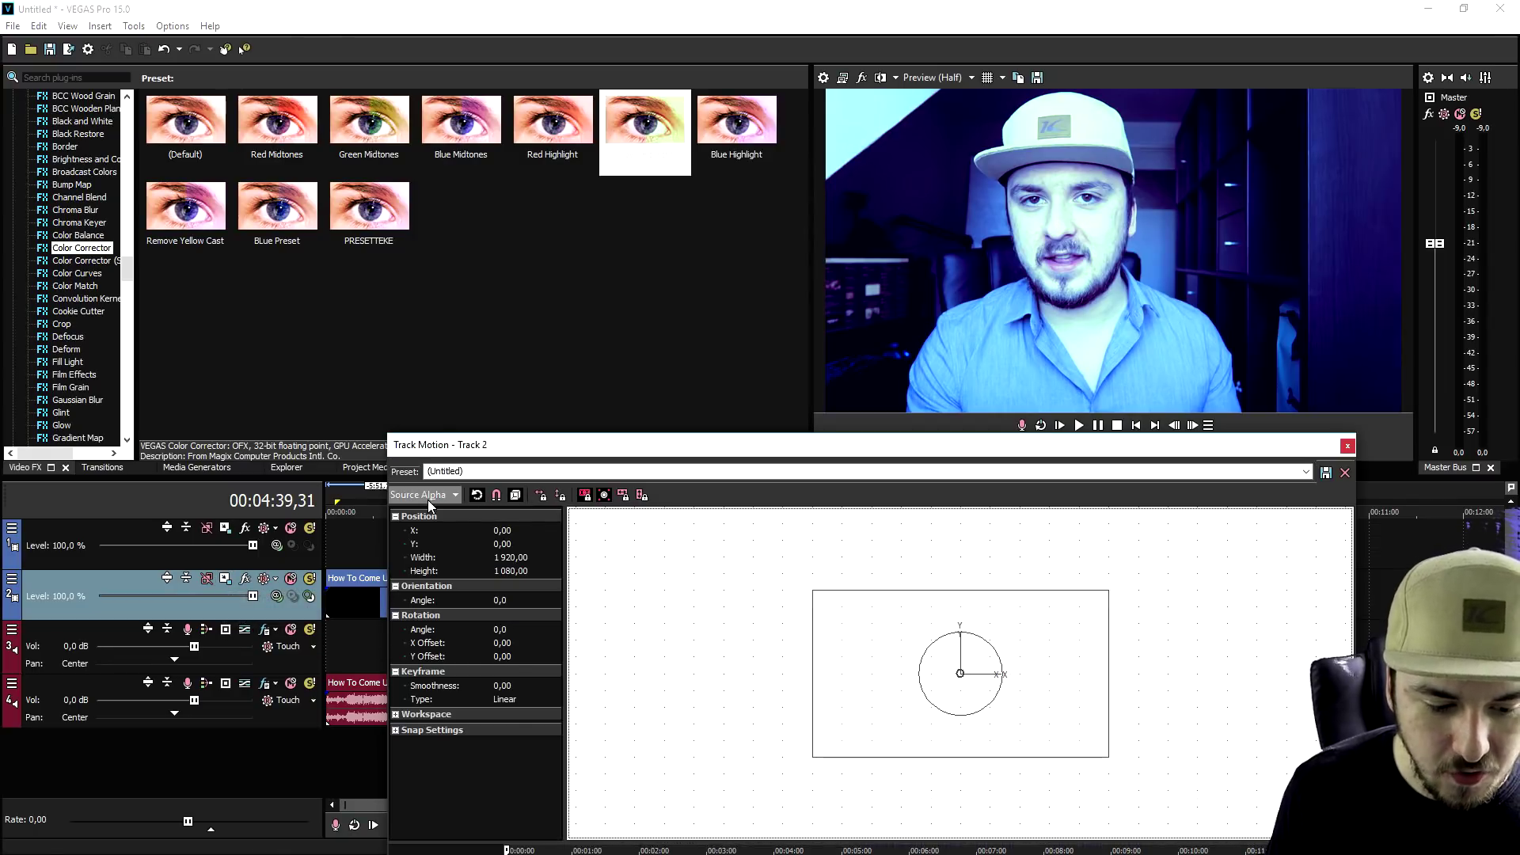
left_click(427, 496)
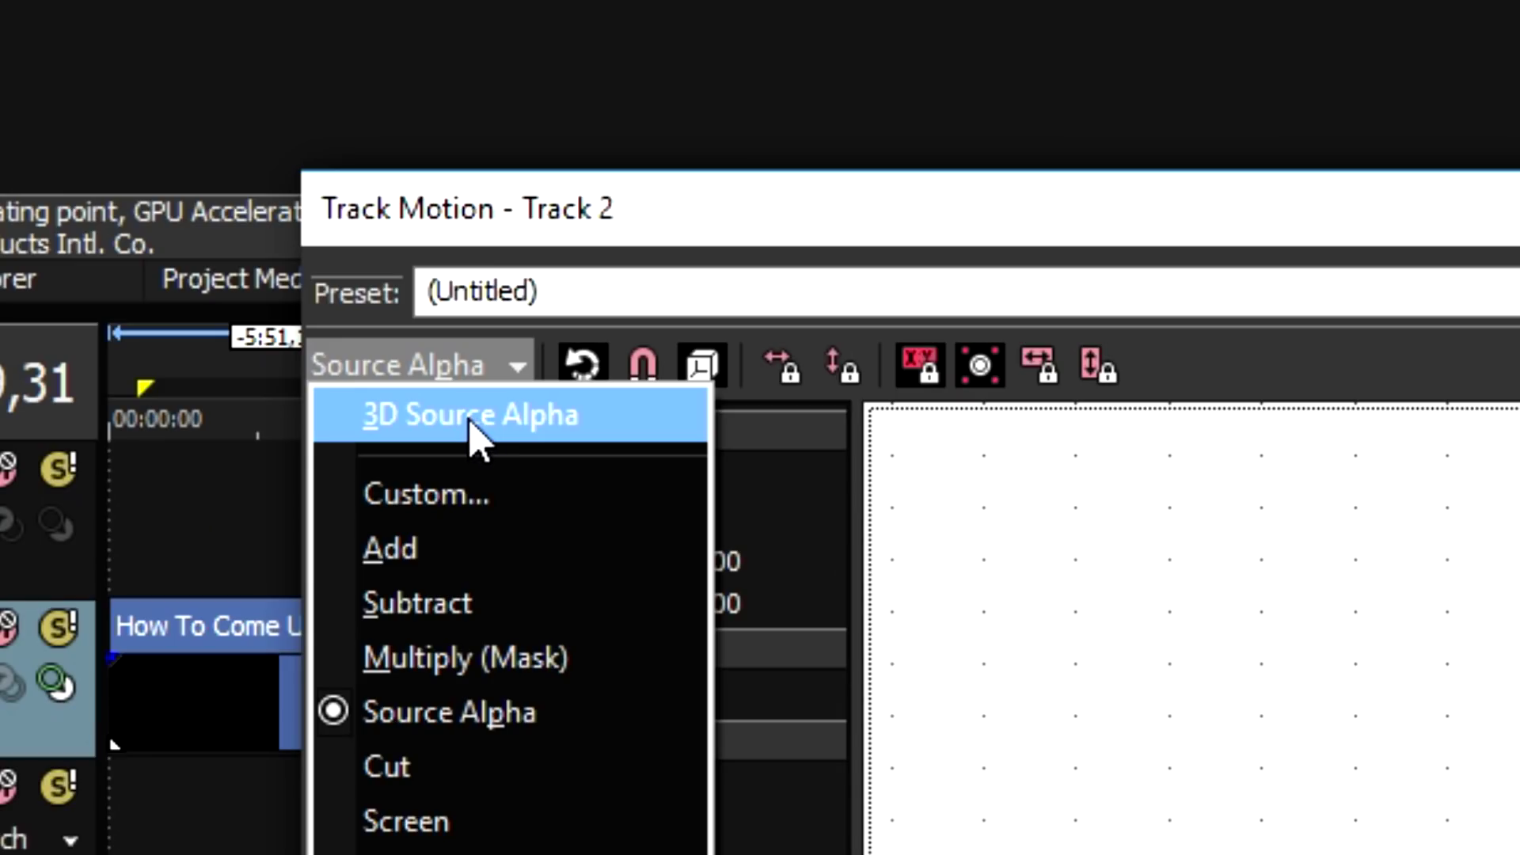
left_click(471, 423)
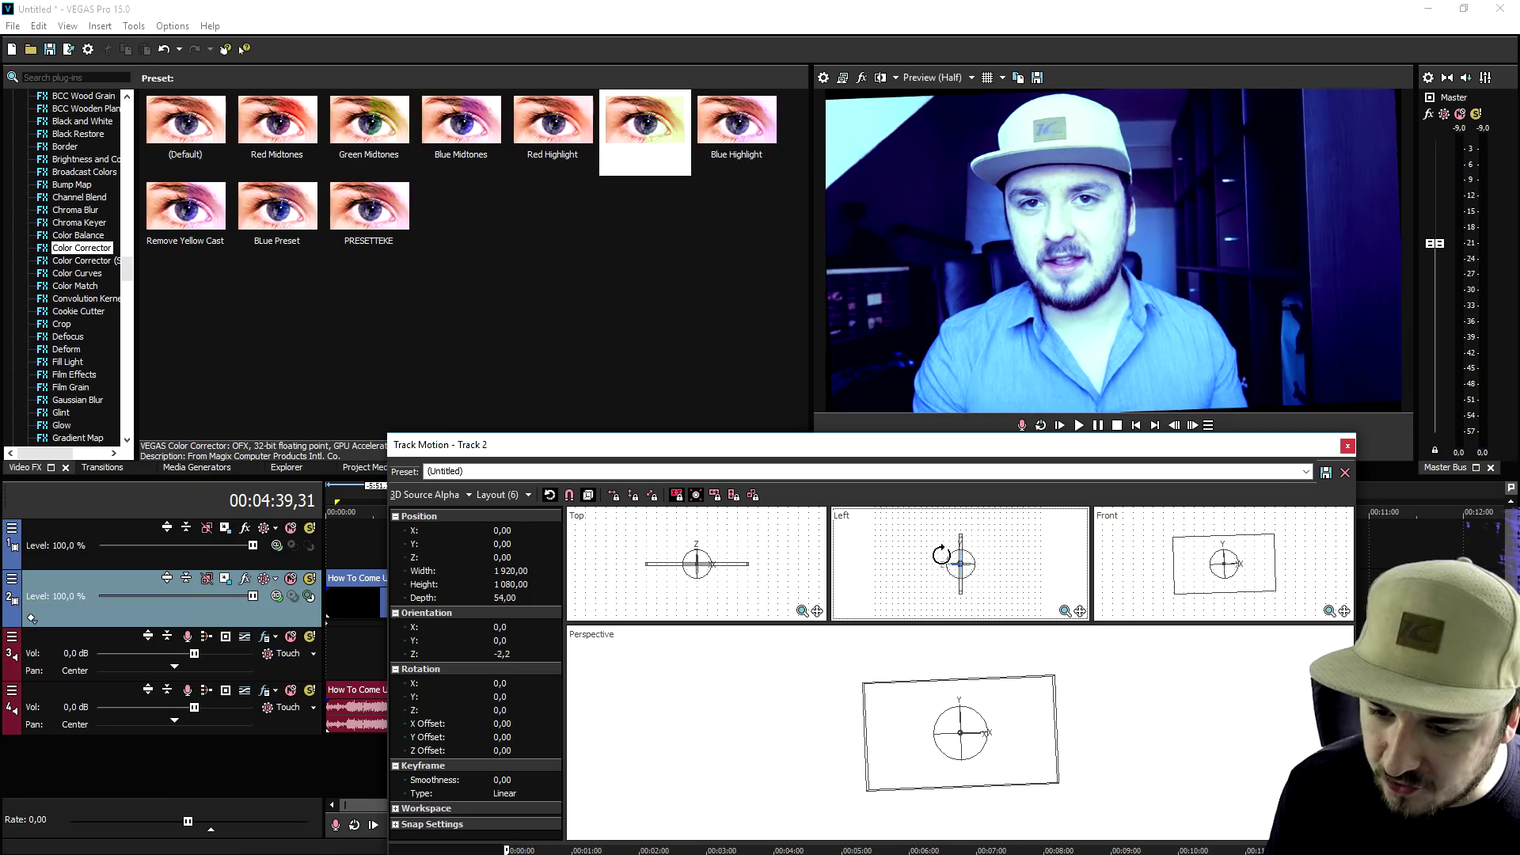
Try rotating the track in the Left, Front and Top views, restore its default orientation, and close Track Motion.
mouse_move(940, 553)
left_mouse_down()
mouse_move(962, 558)
mouse_move(950, 562)
left_mouse_up()
right_click(950, 560)
left_click(981, 571)
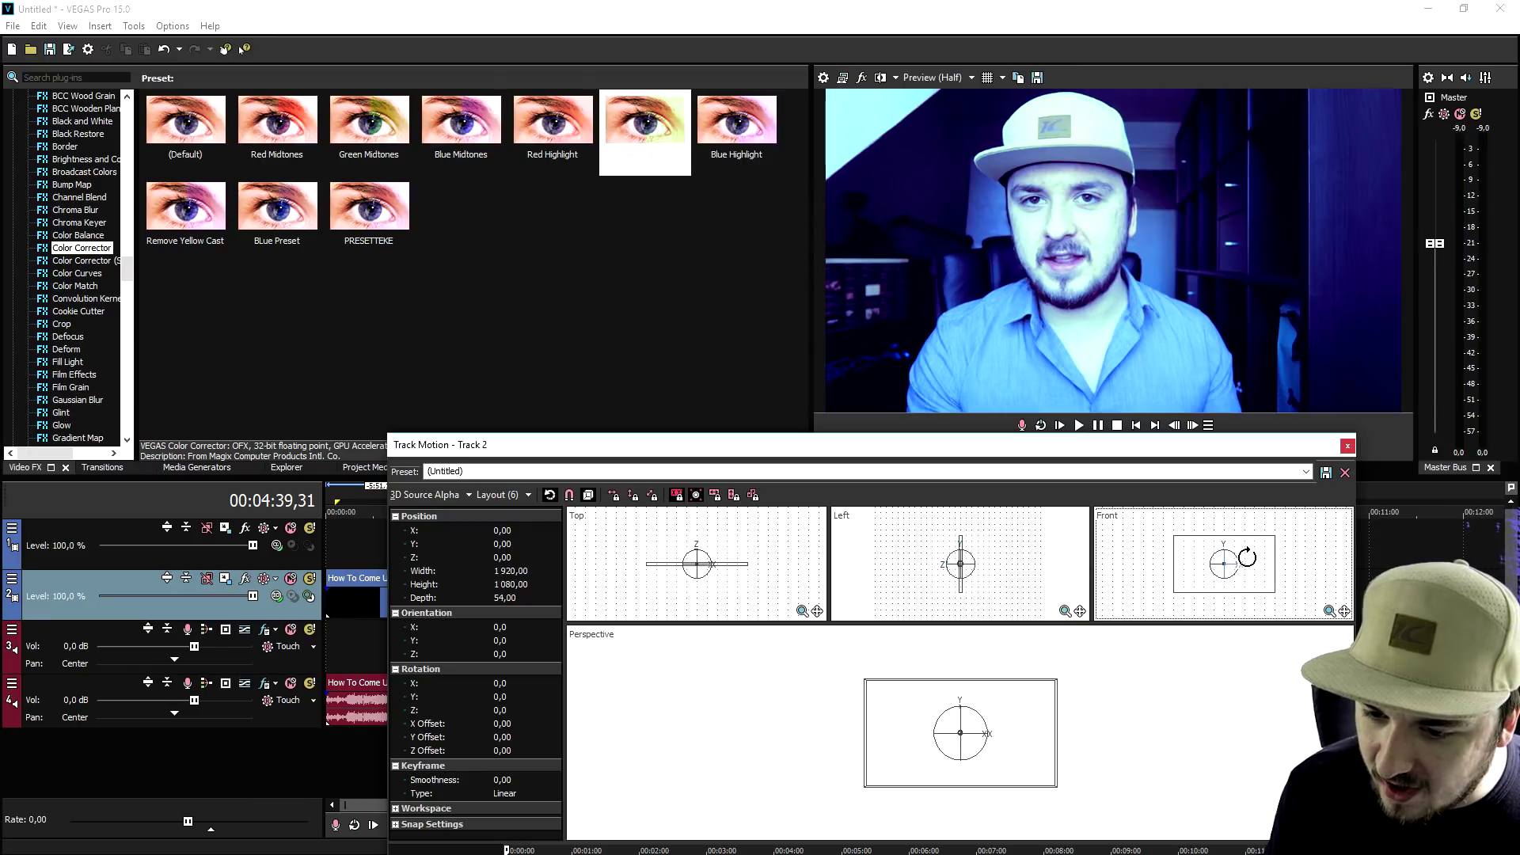
mouse_move(1247, 558)
left_mouse_down()
mouse_move(1202, 562)
mouse_move(1204, 614)
mouse_move(1259, 566)
mouse_move(1231, 551)
left_mouse_up()
left_click_drag(684, 563, 734, 576)
right_click(723, 582)
left_click(763, 614)
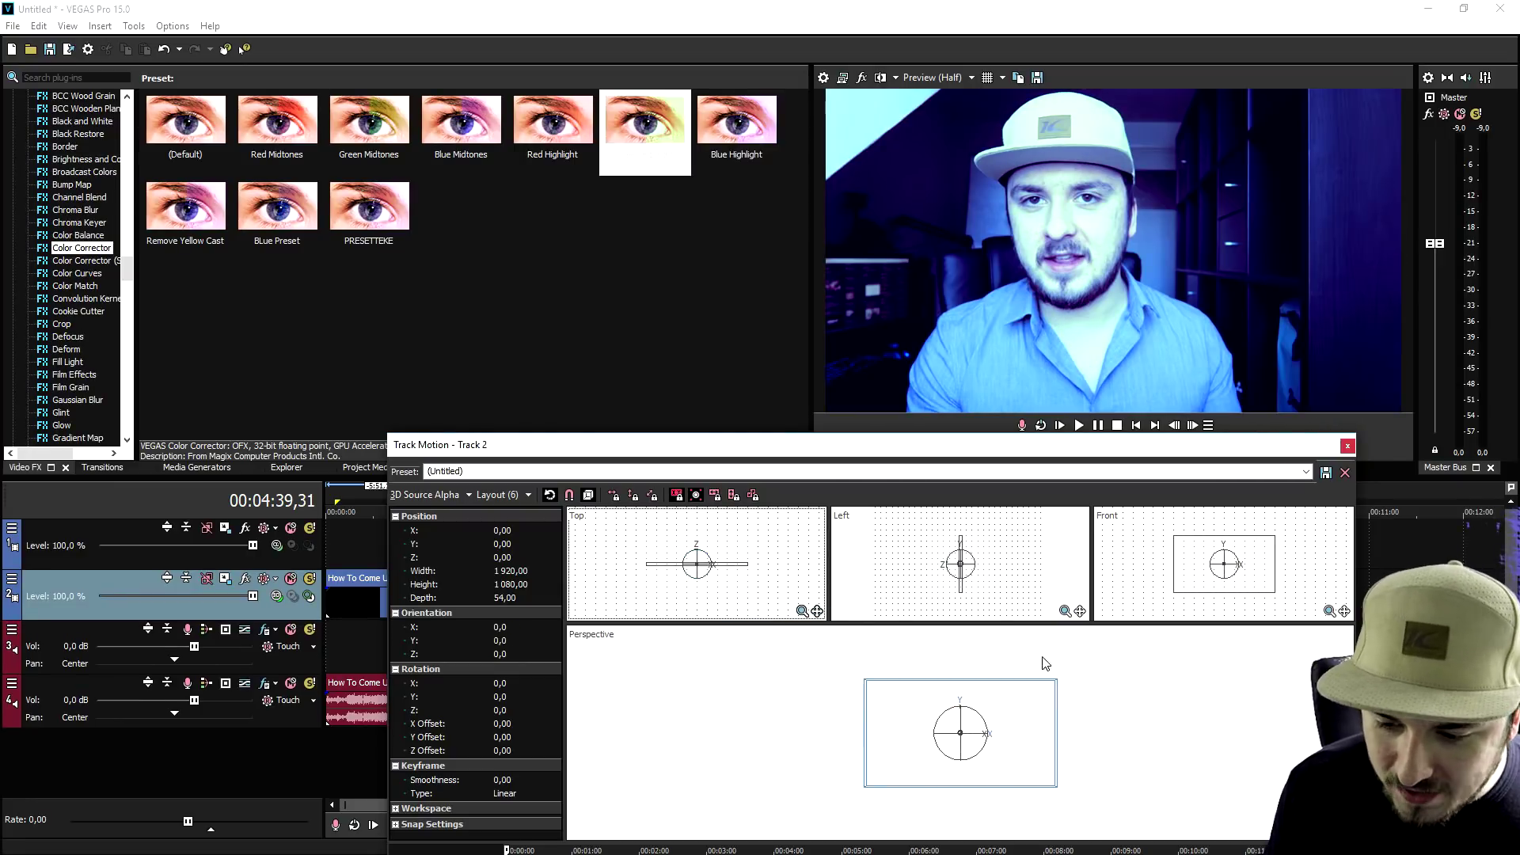
left_click(1346, 446)
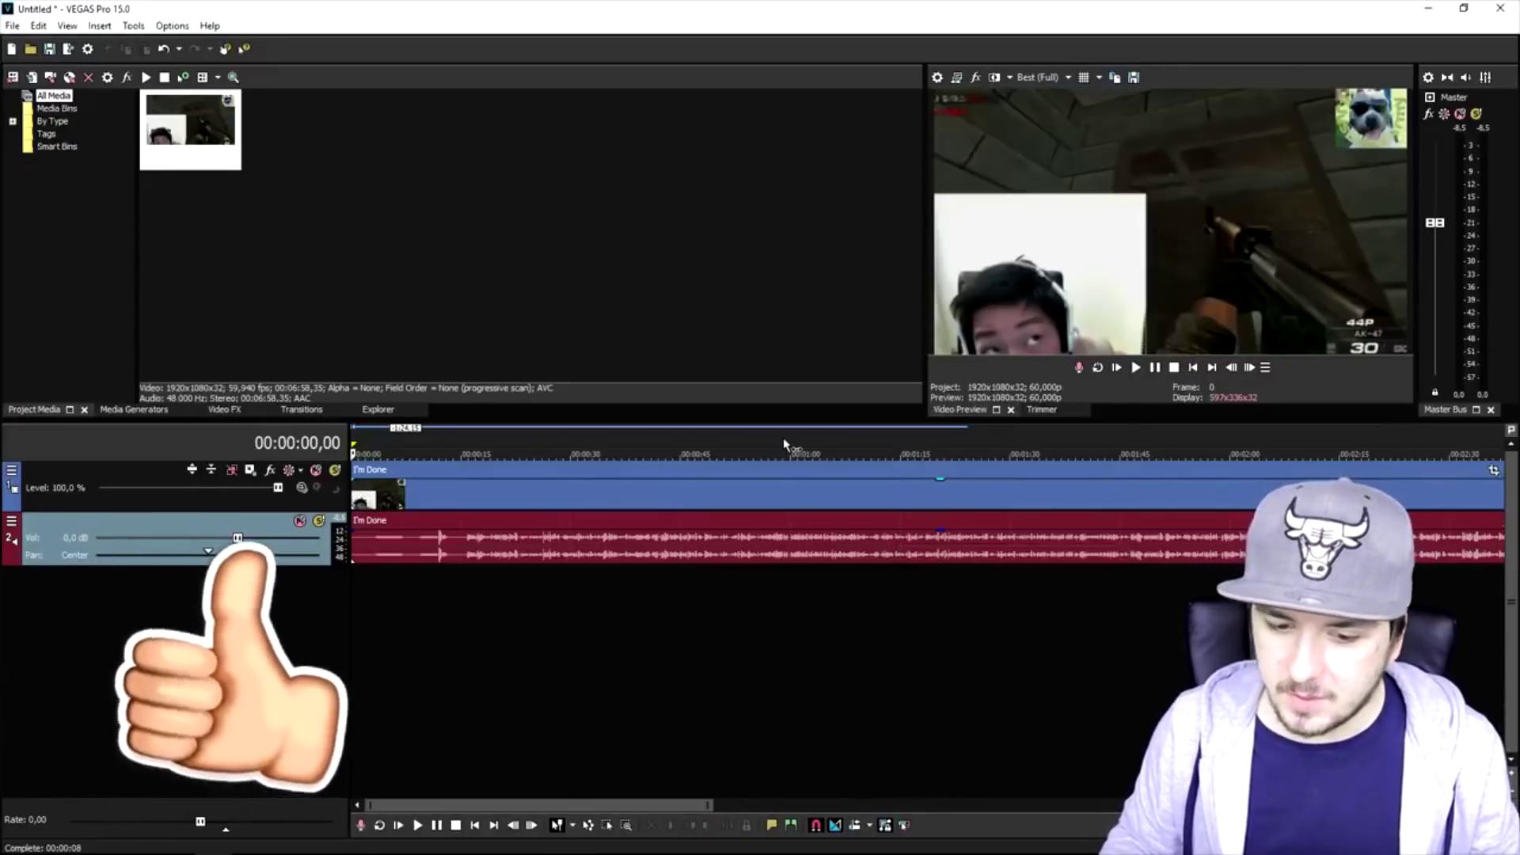
Preview the "I'm Done" clip at several points along the timeline.
left_click(784, 442)
left_click(993, 448)
scroll(991, 449, "down", 3)
left_click(991, 449)
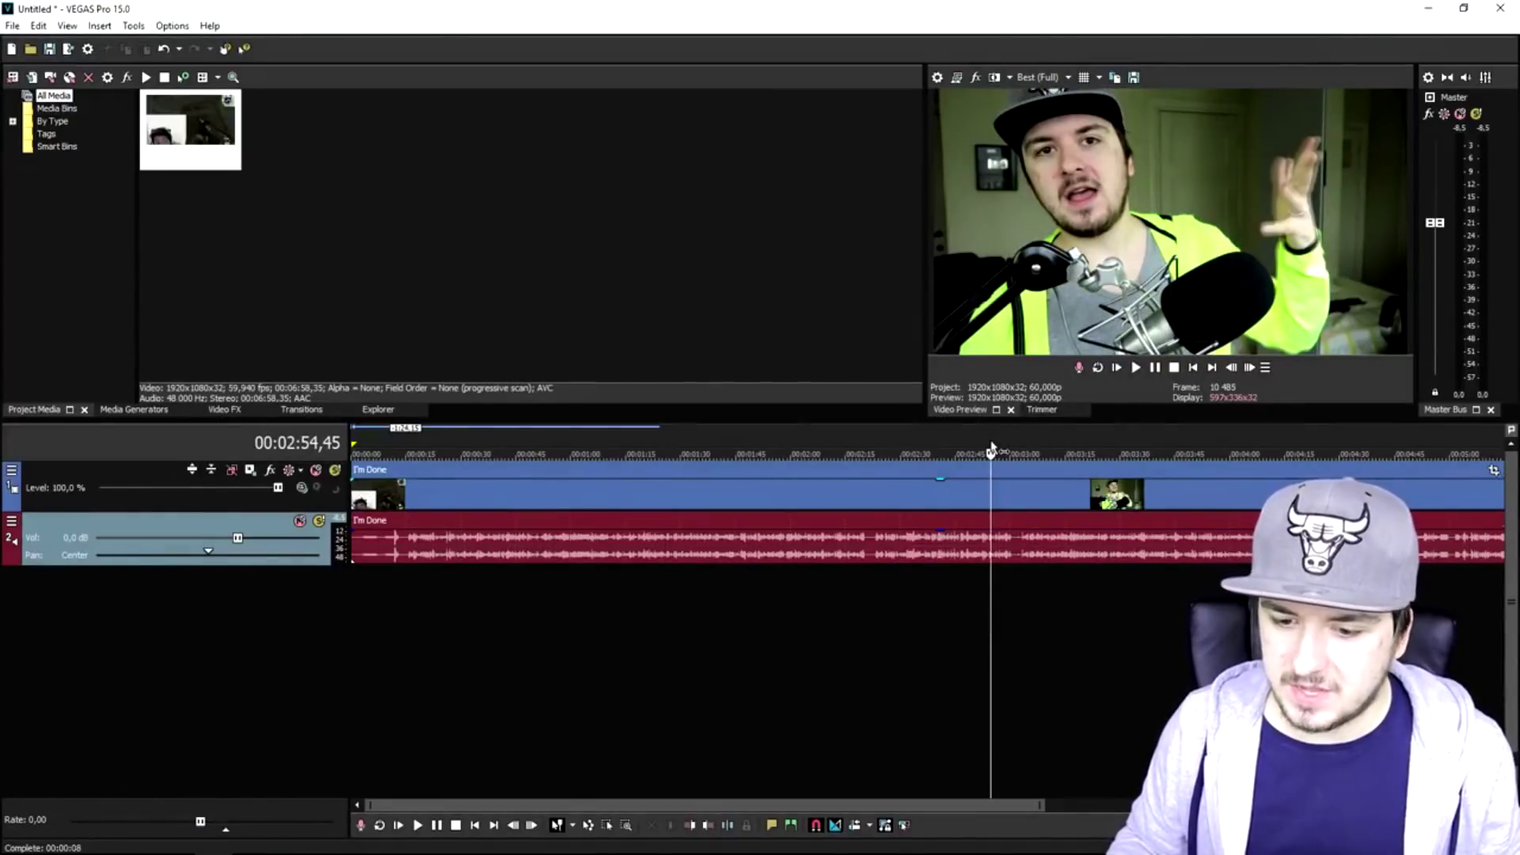
left_click(909, 449)
left_click(875, 449)
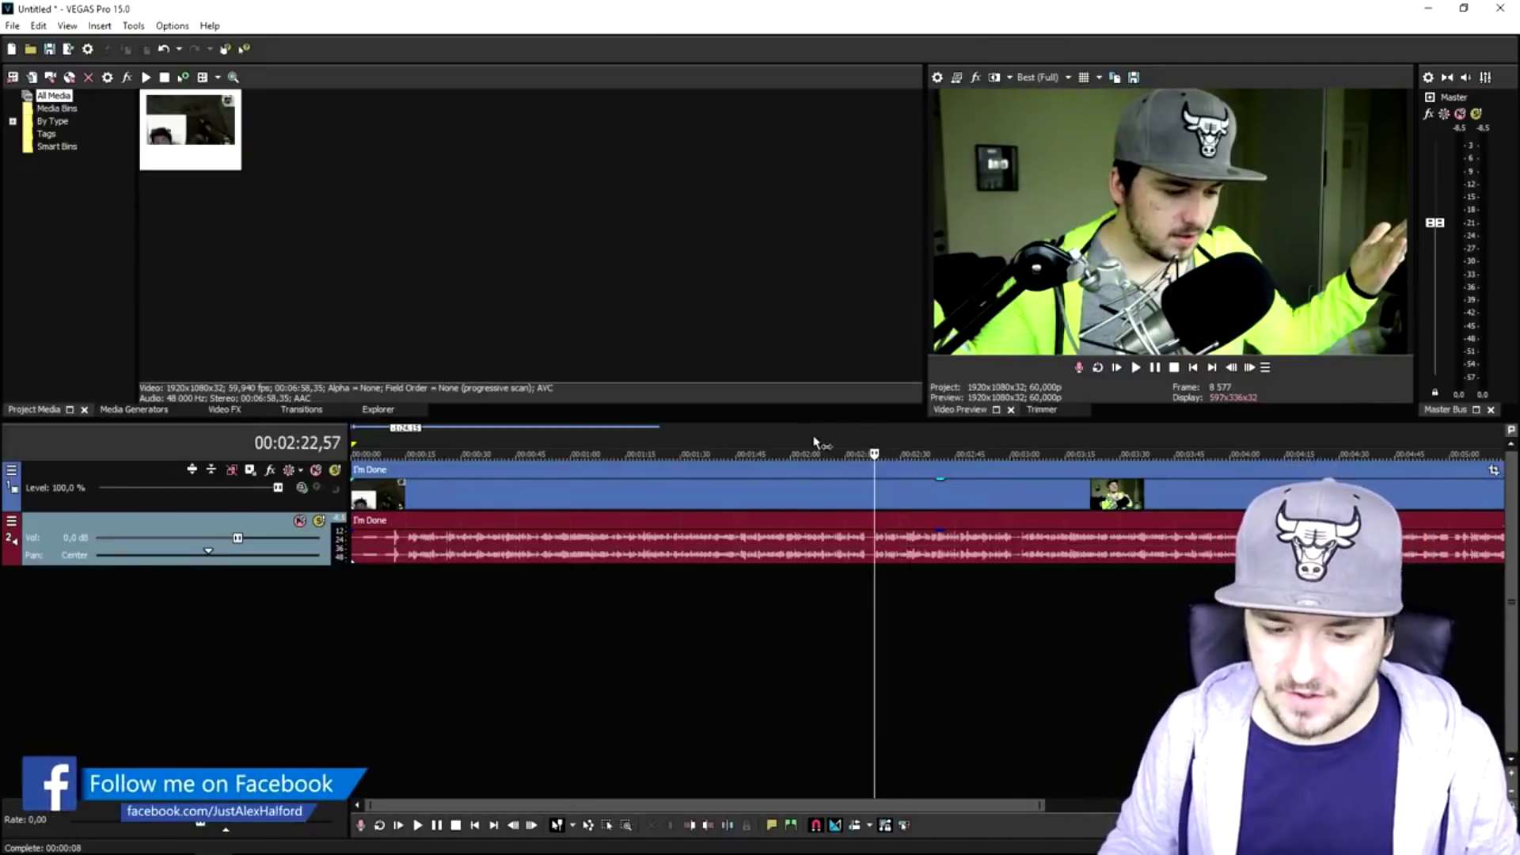
left_click(785, 433)
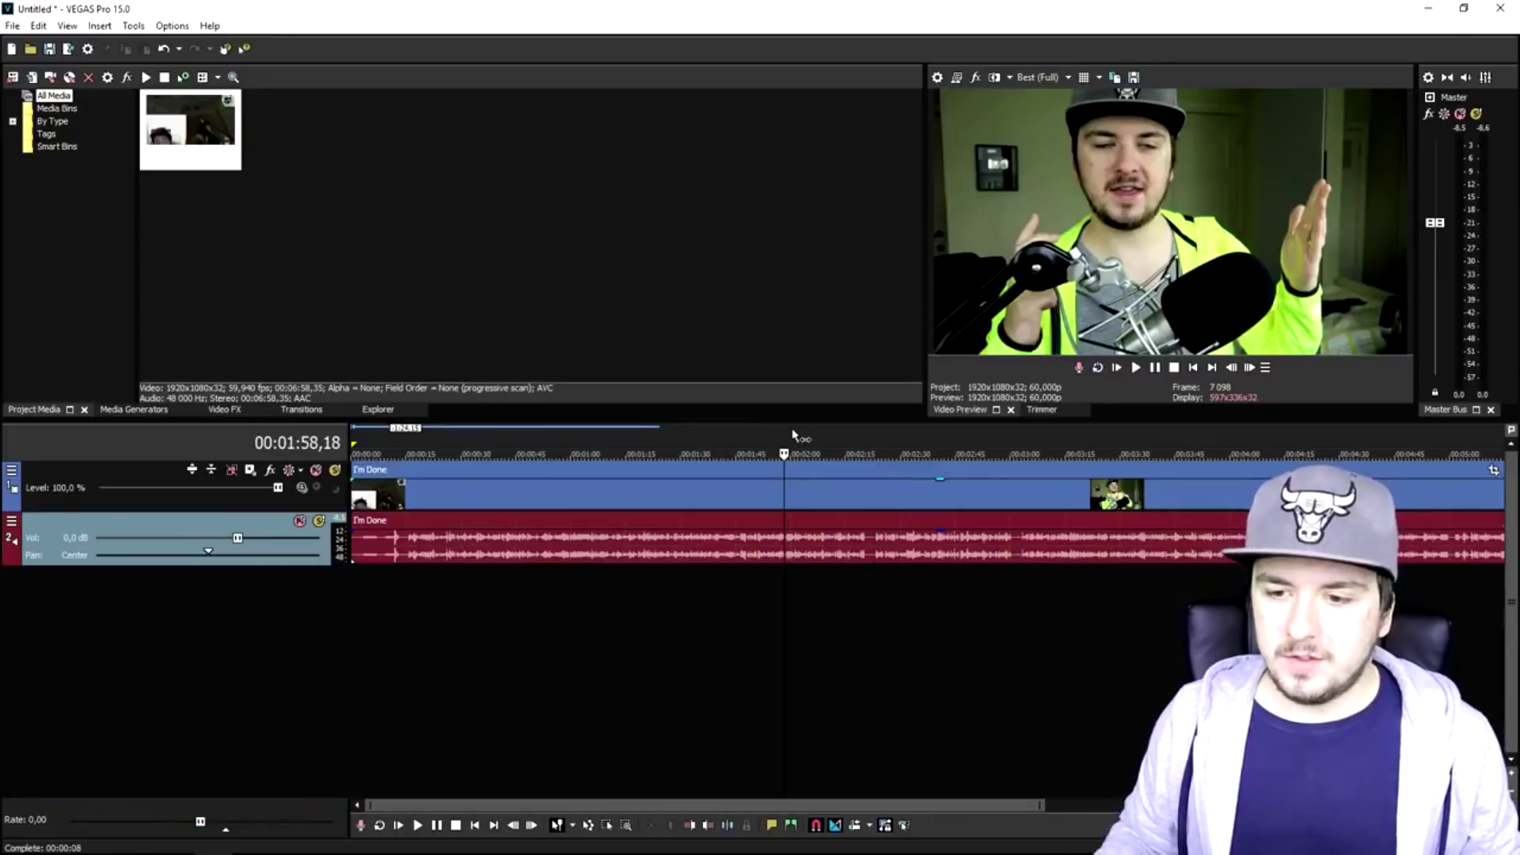
left_click(792, 429)
left_click(820, 433)
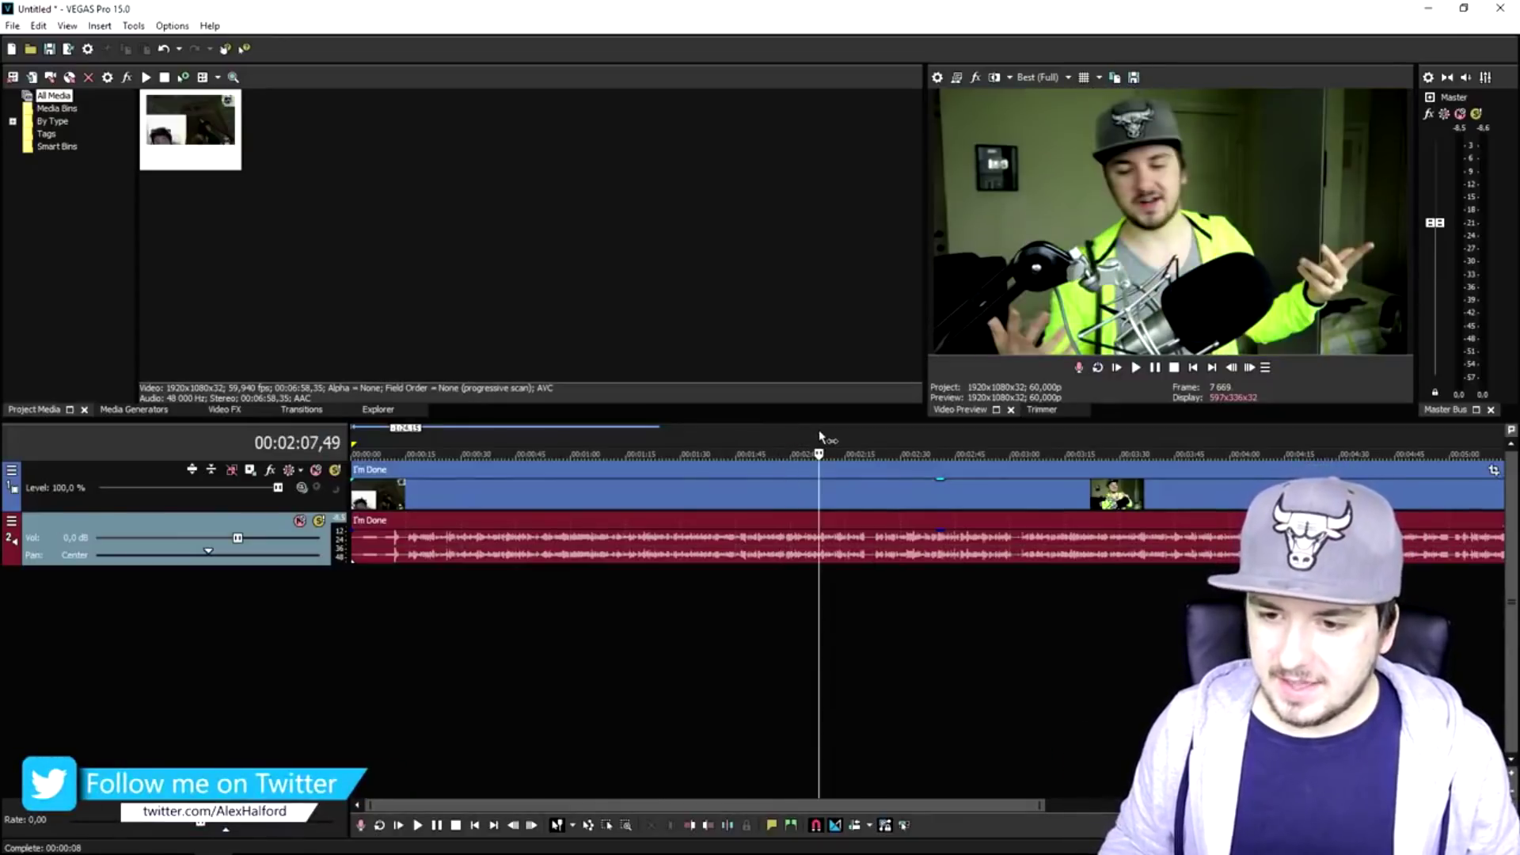
left_click(861, 433)
left_click(877, 433)
left_click(881, 433)
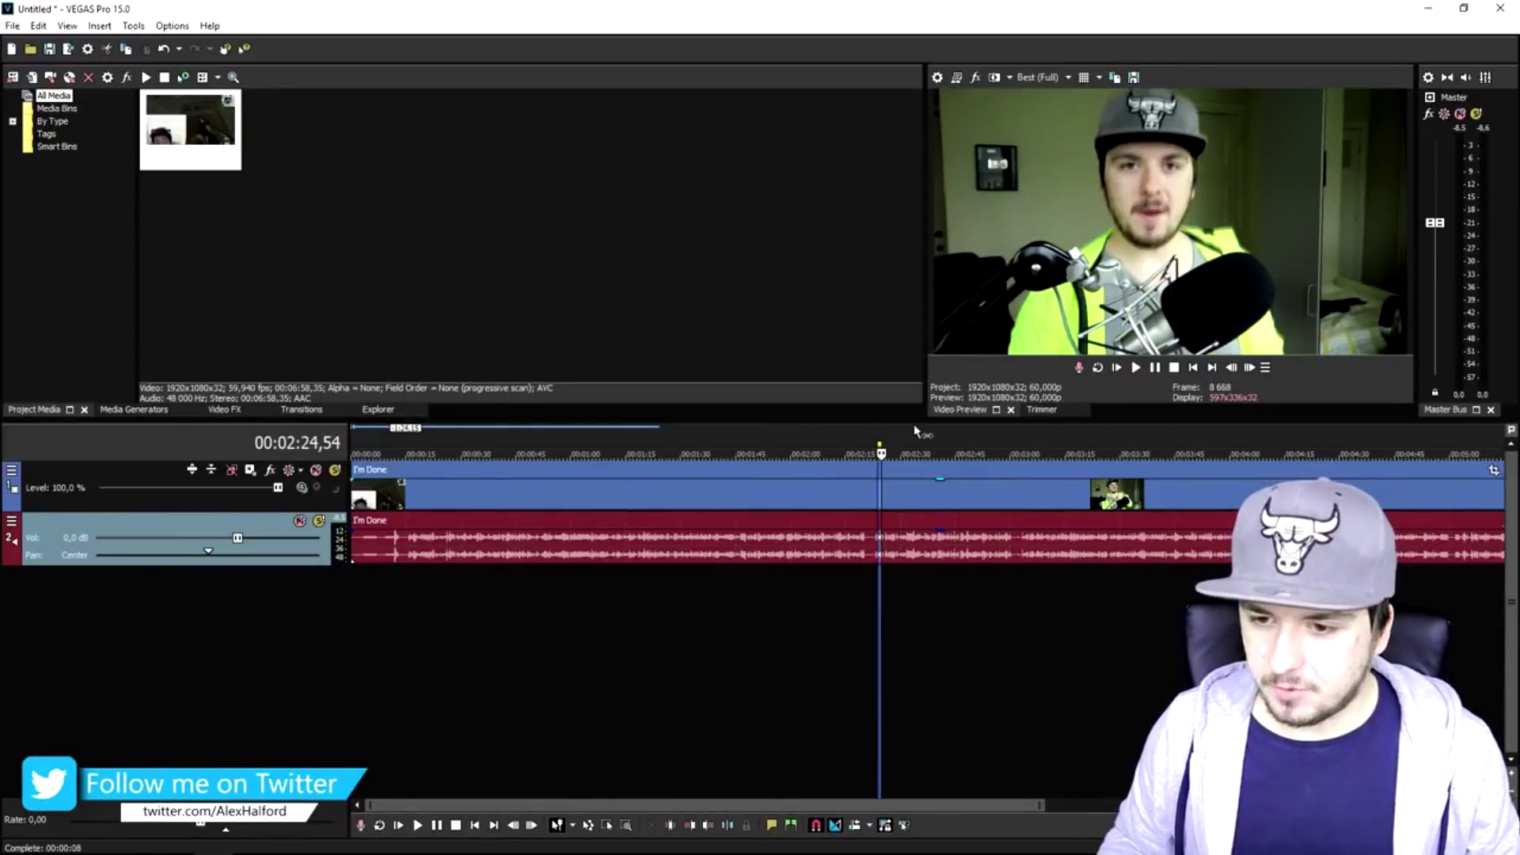
left_click(914, 433)
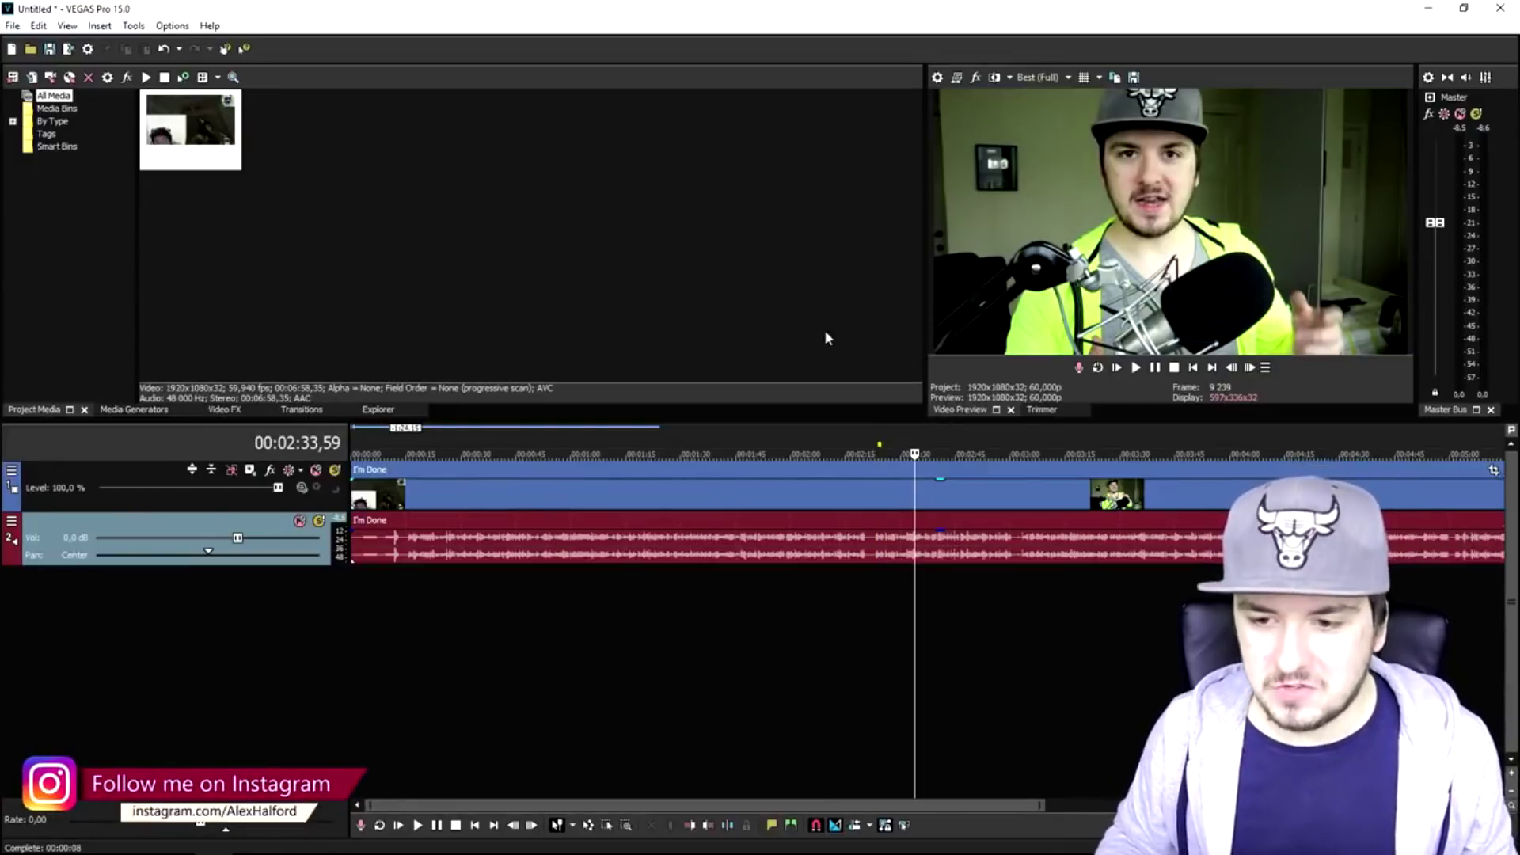
scroll(812, 506, "down", 2)
scroll(809, 497, "up", 2)
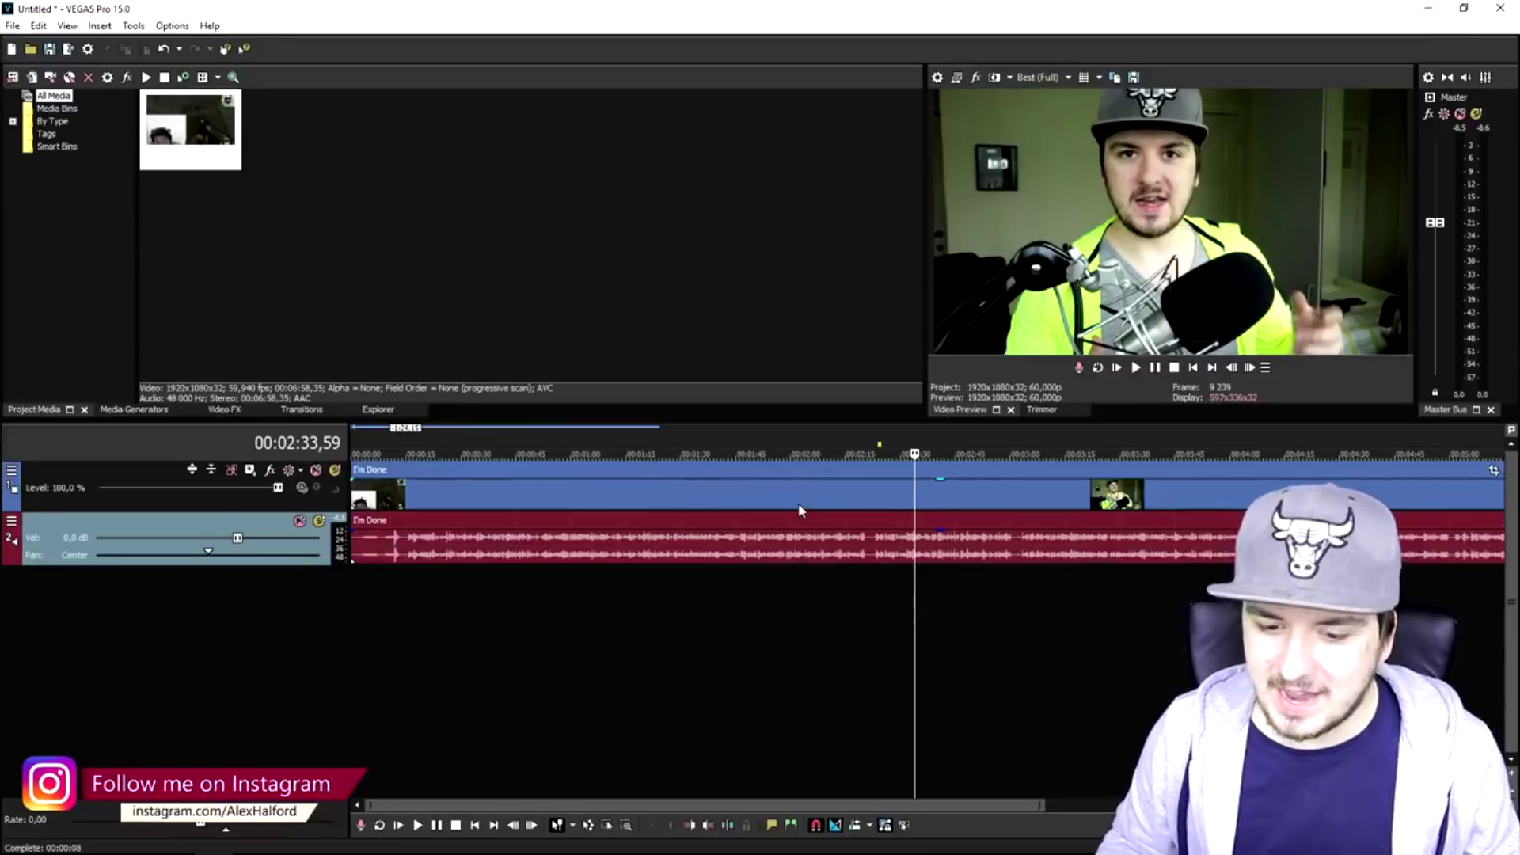
scroll(789, 478, "down", 2)
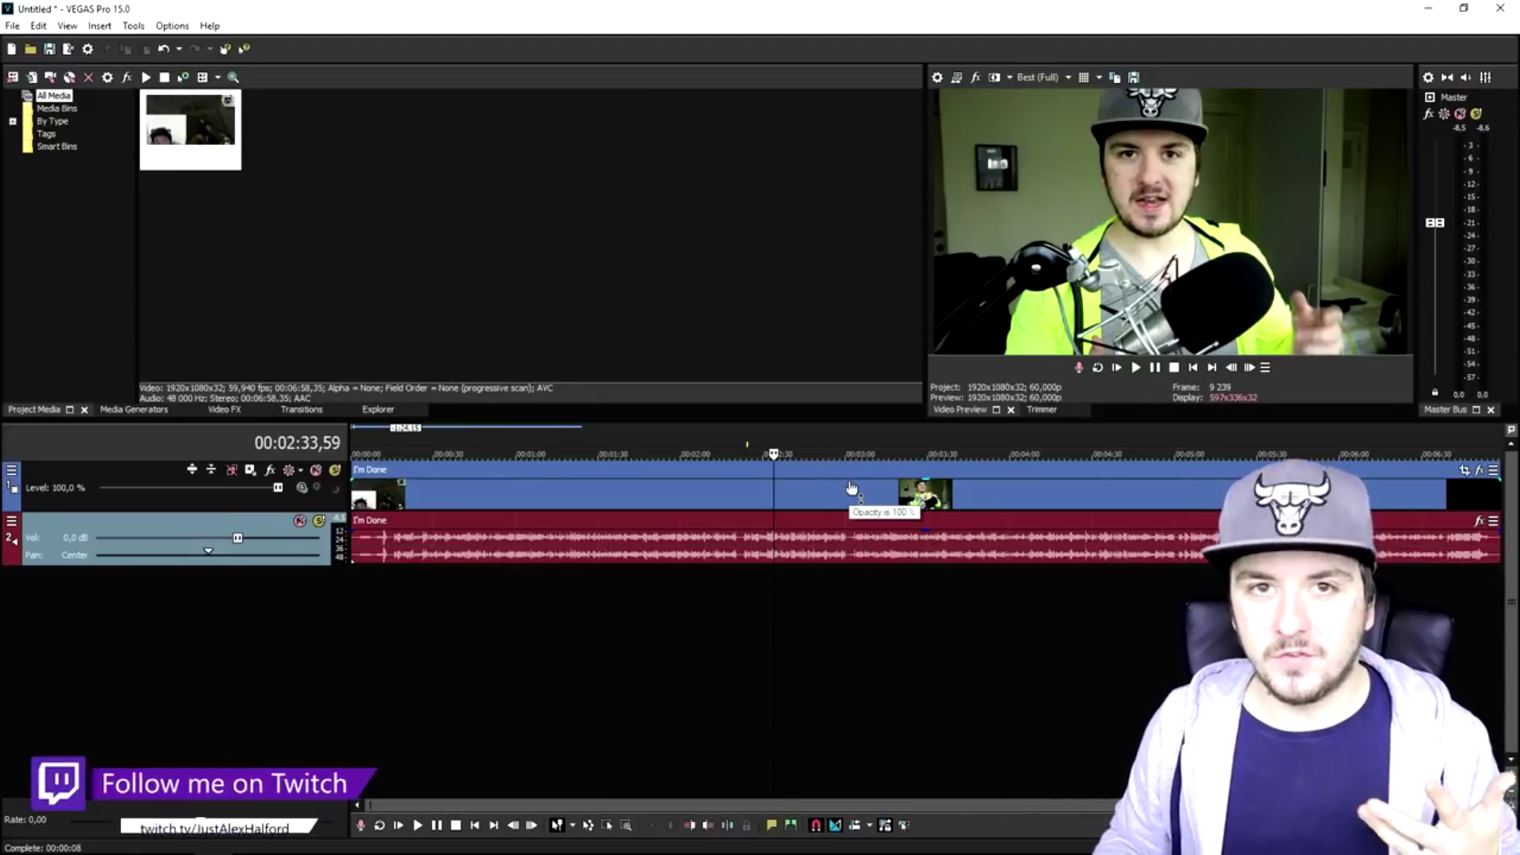
In the properties of the "I'm Done" video clip, turn off Maintain aspect ratio and choose Disable resample.
right_click(790, 484)
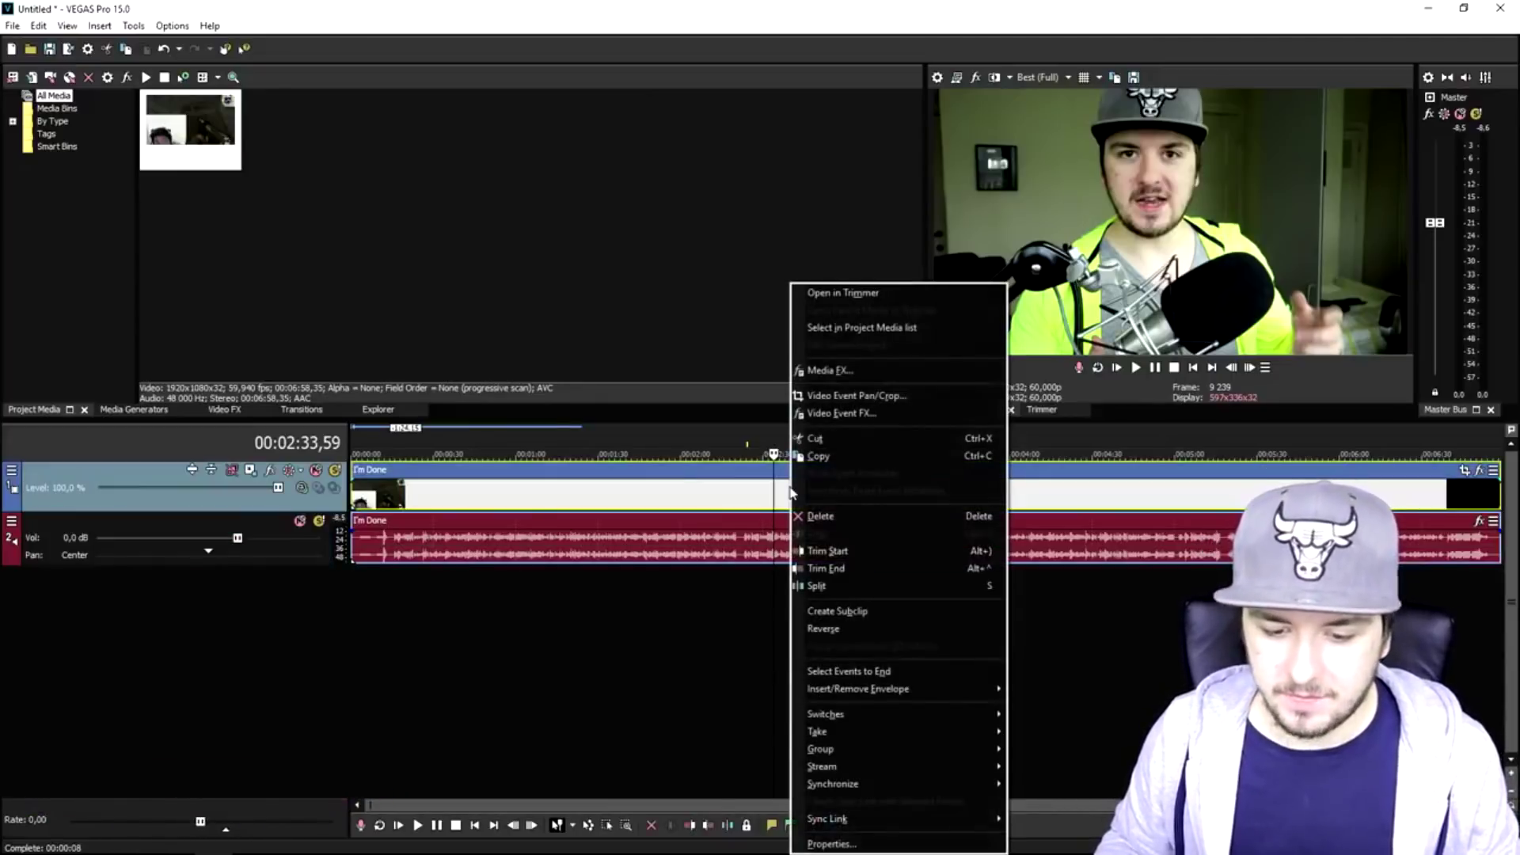
left_click(915, 844)
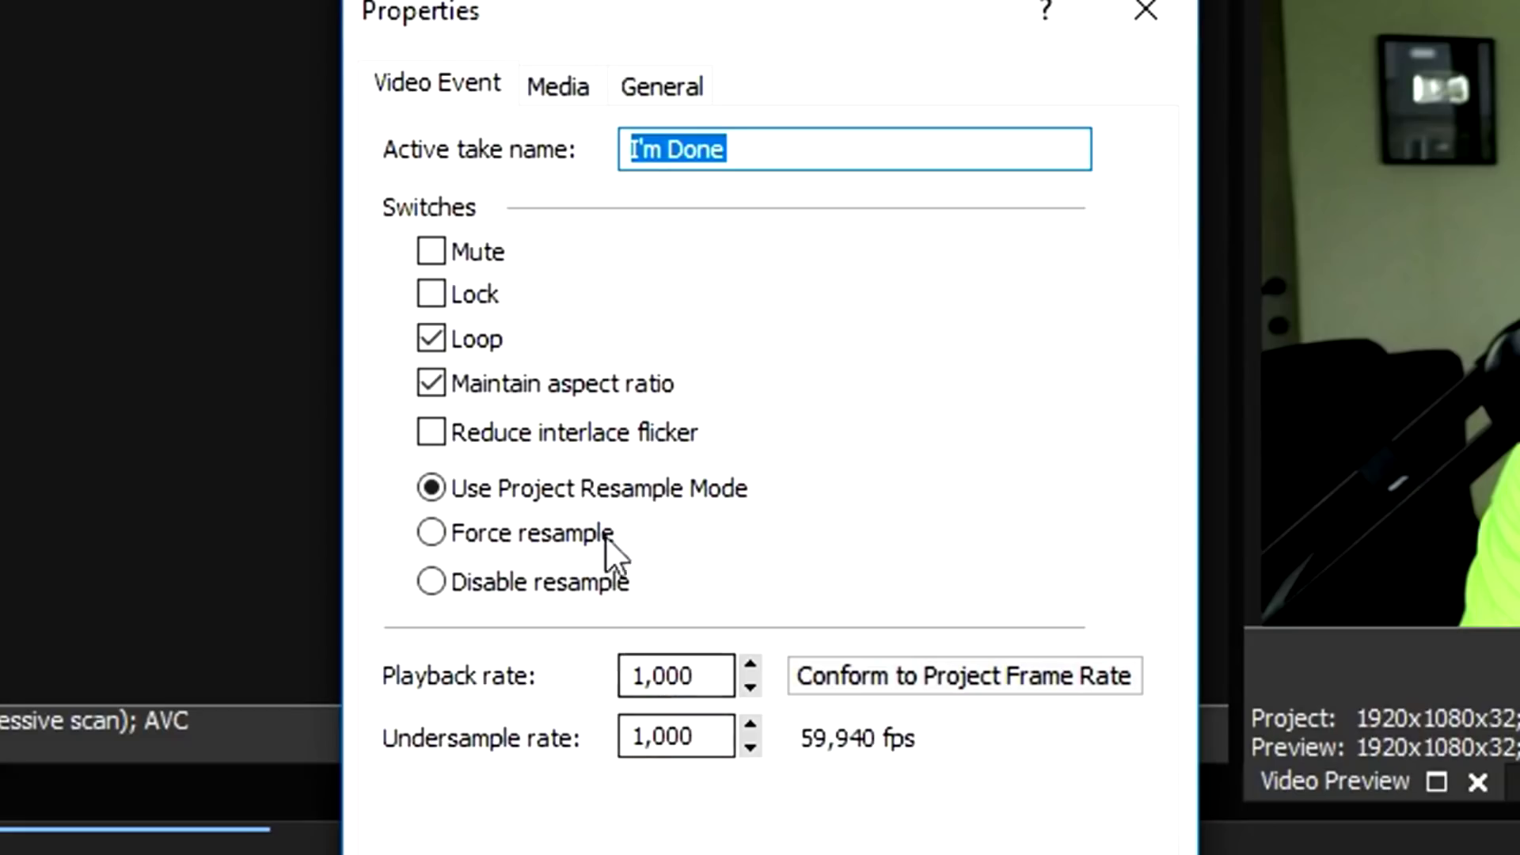
left_click(520, 380)
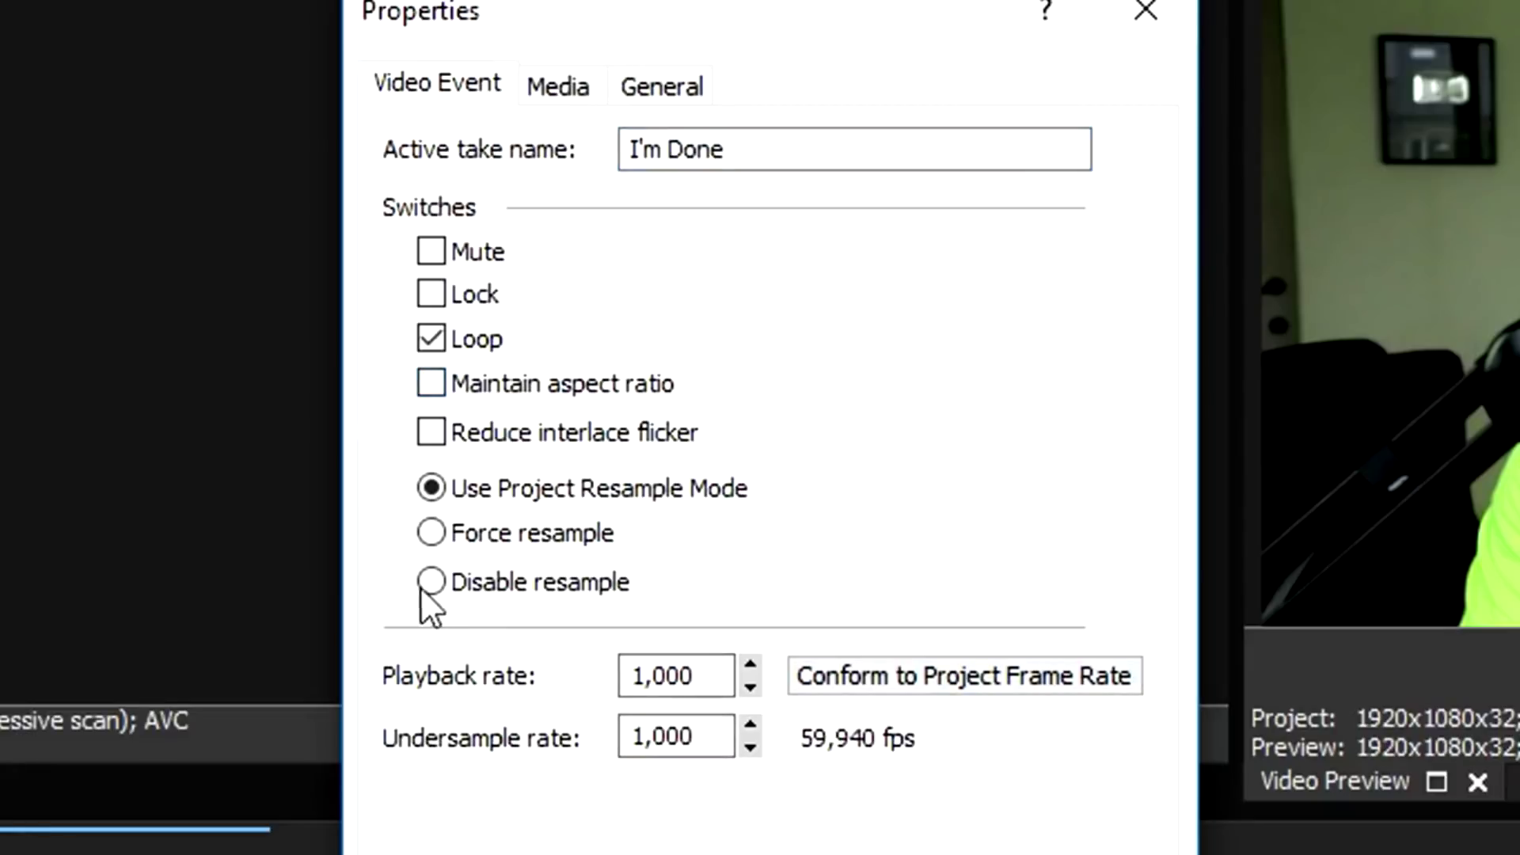
left_click(475, 584)
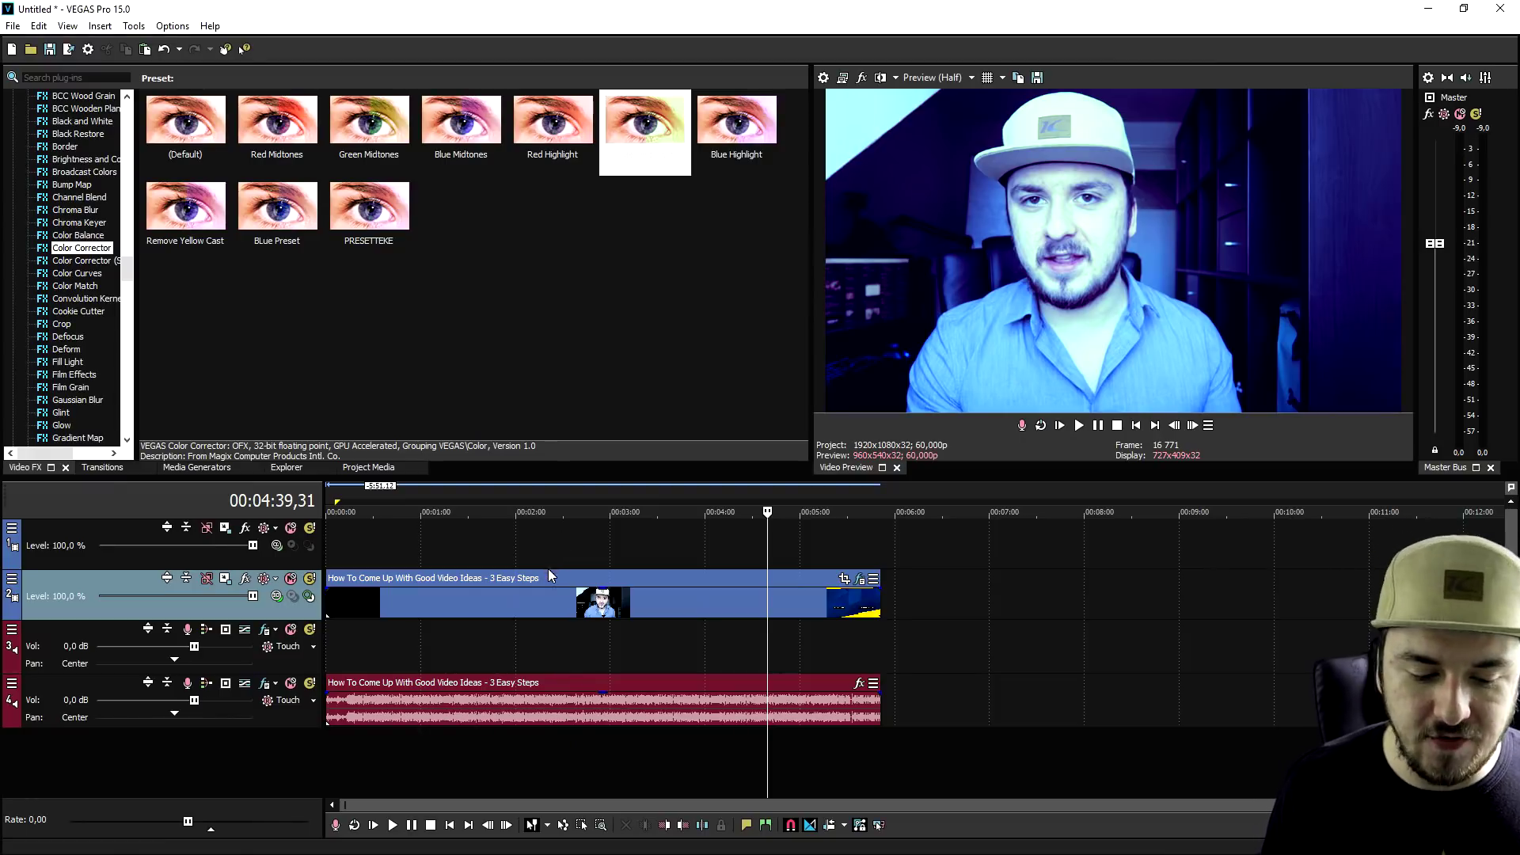
Select the remaining video clip at about 2:11 and compare the preview at Draft (Full), Preview (Full) and Good (Full) quality.
left_click(533, 601)
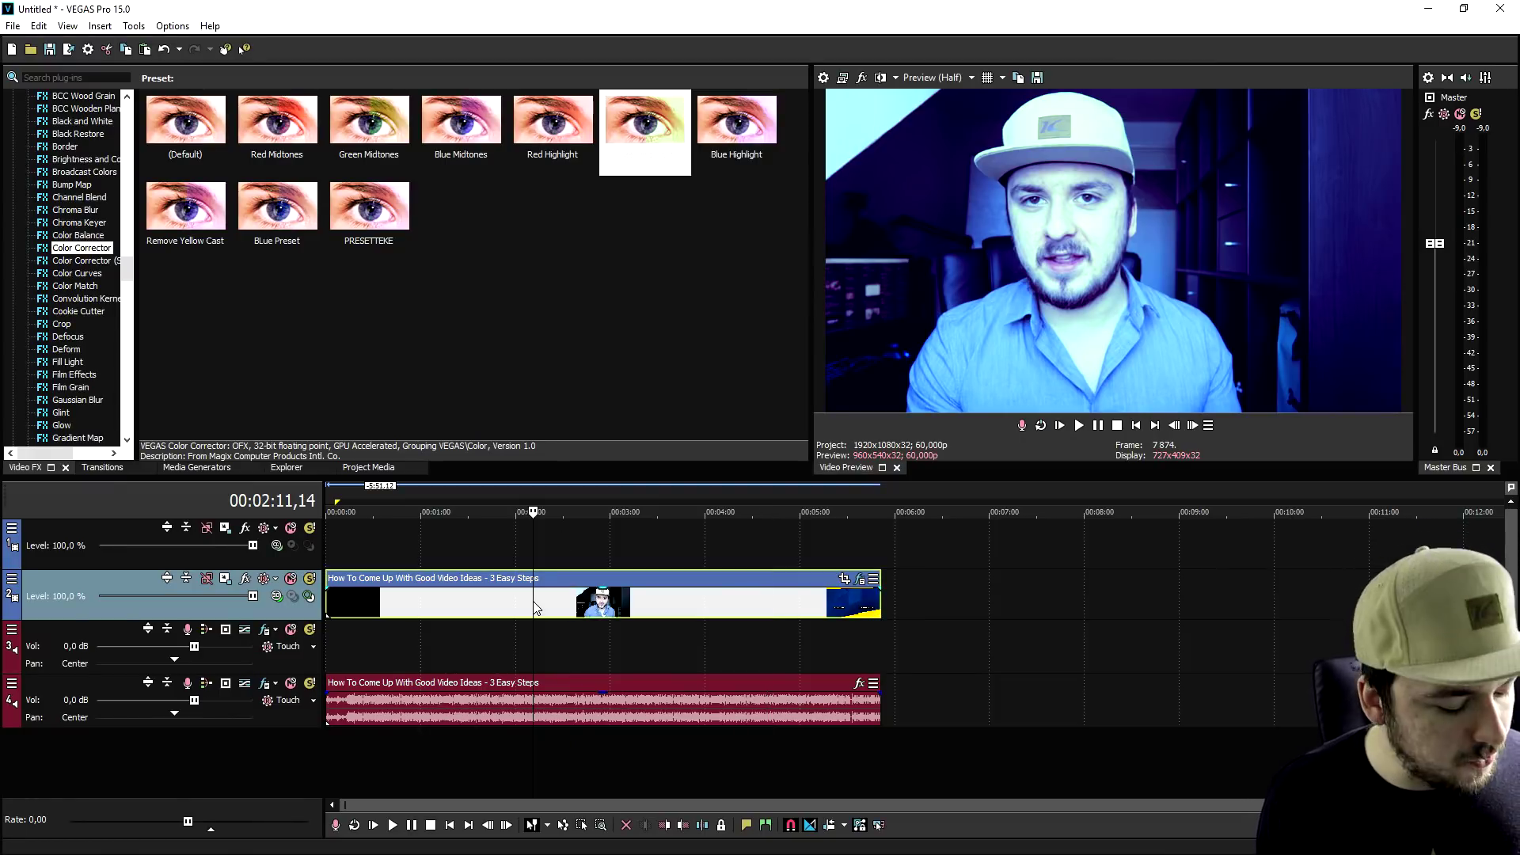
key("space")
left_click(934, 79)
mouse_move(950, 111)
left_click(1012, 112)
left_click(945, 79)
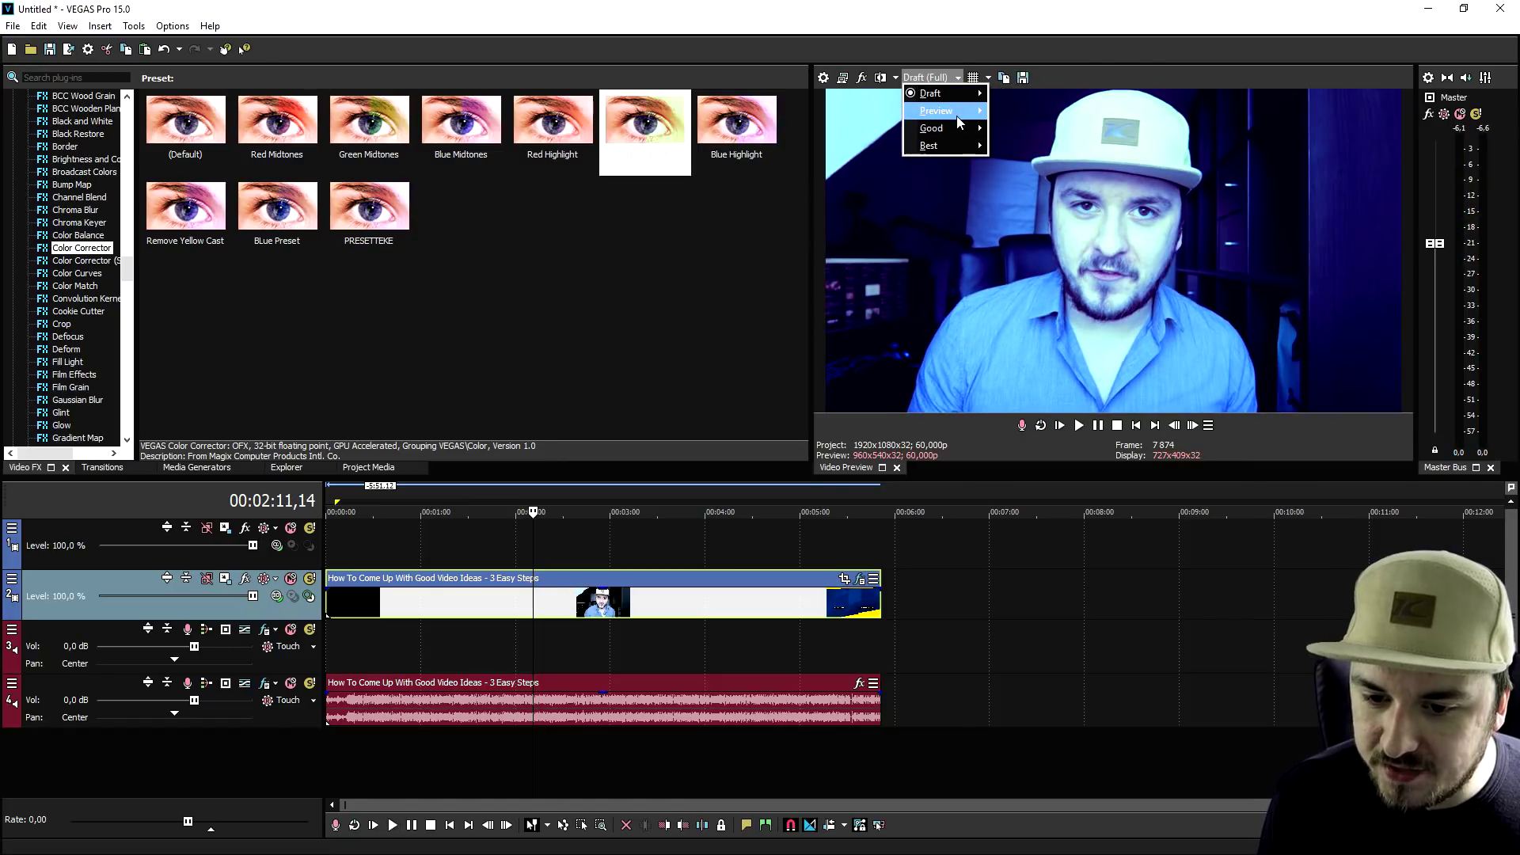
left_click(1015, 129)
left_click(942, 79)
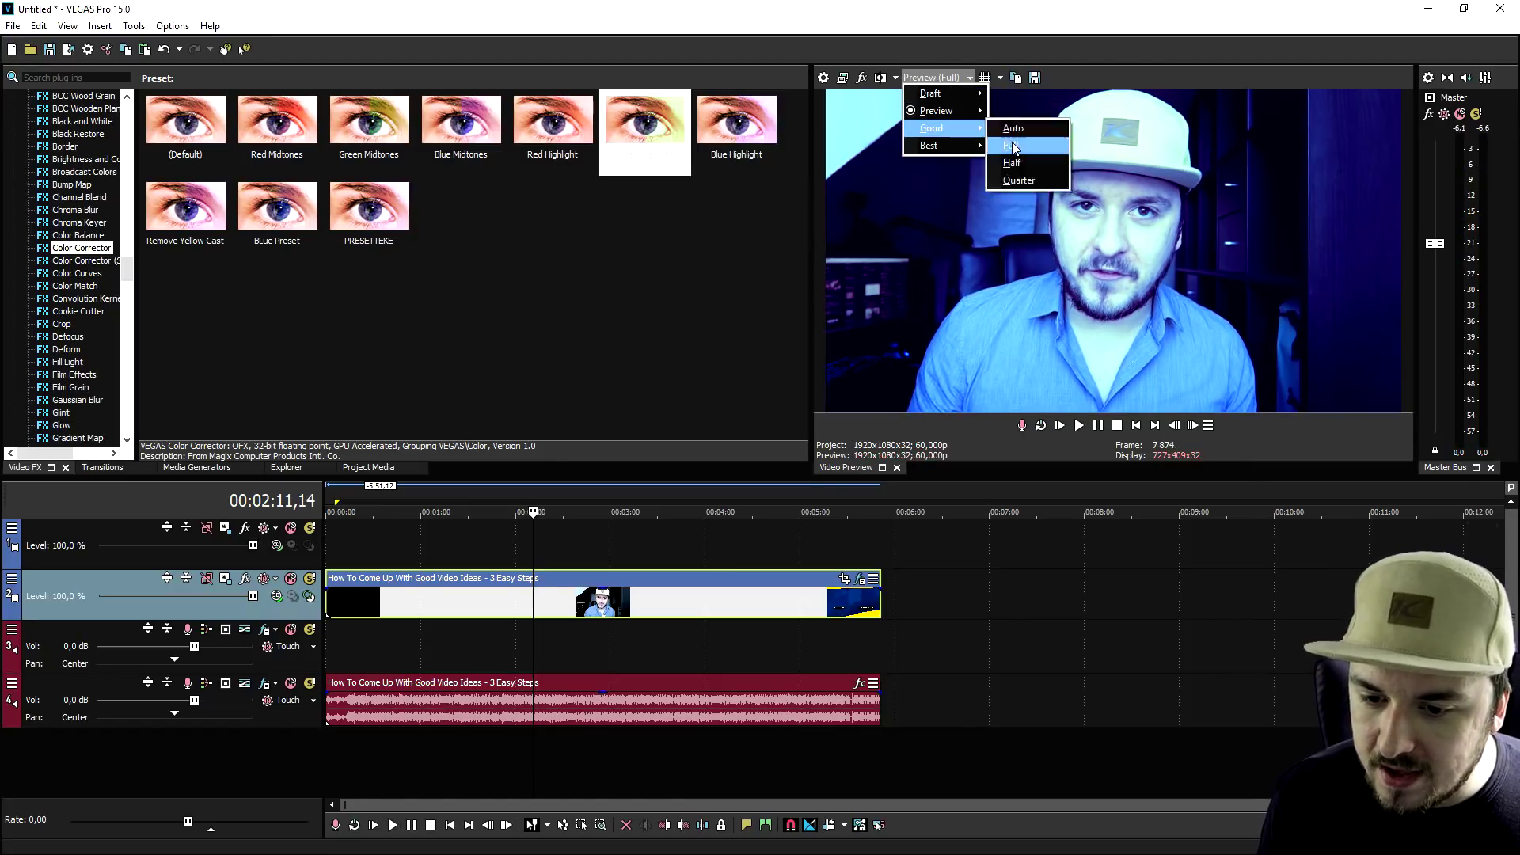
left_click(1017, 143)
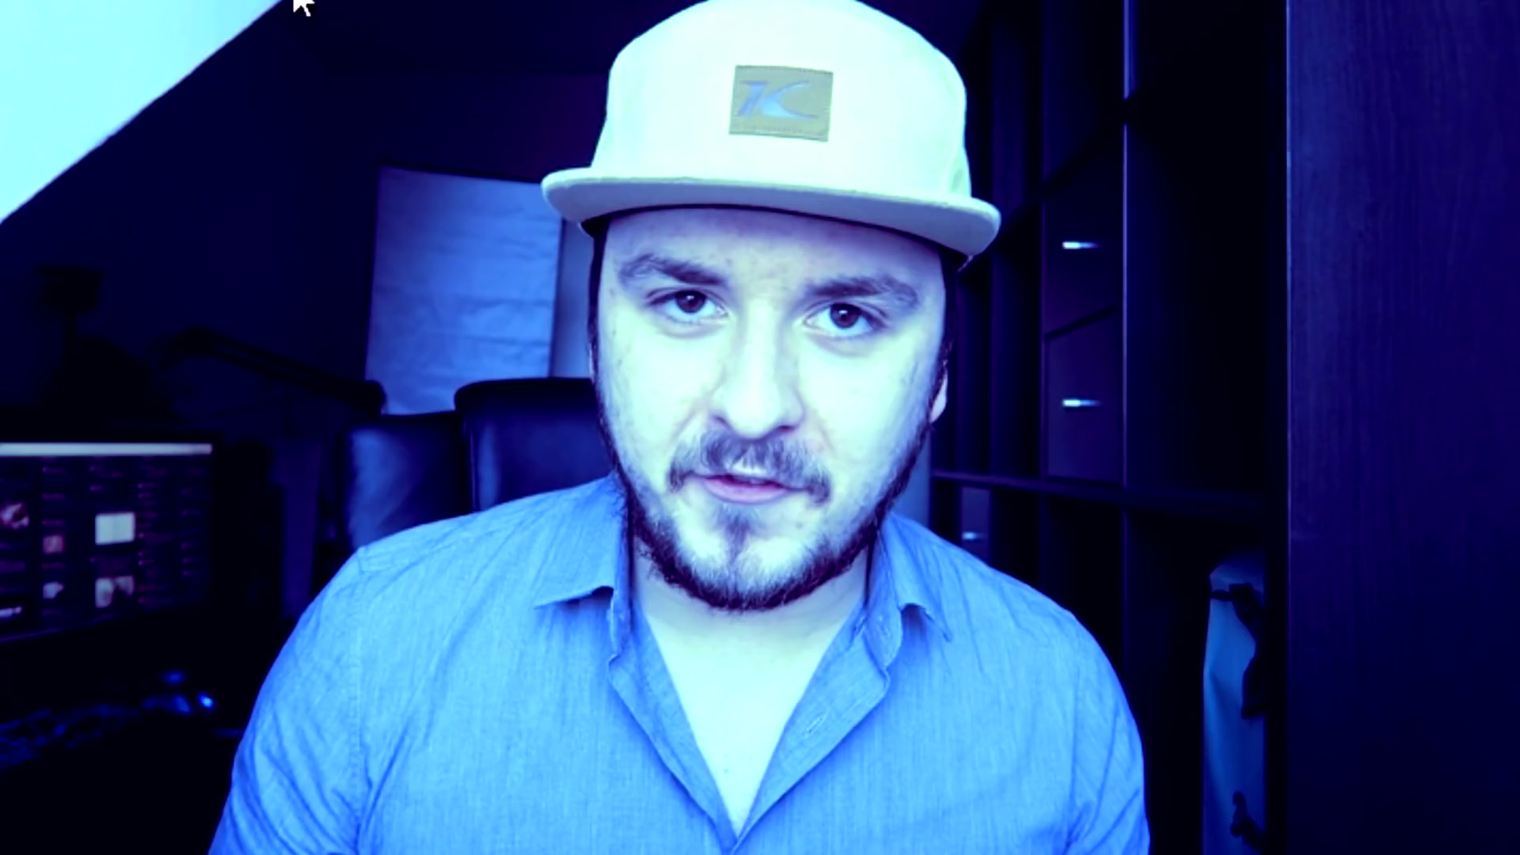
Set the preview quality to Best (Full) and play a few seconds of the clip.
left_click(303, 5)
mouse_move(390, 150)
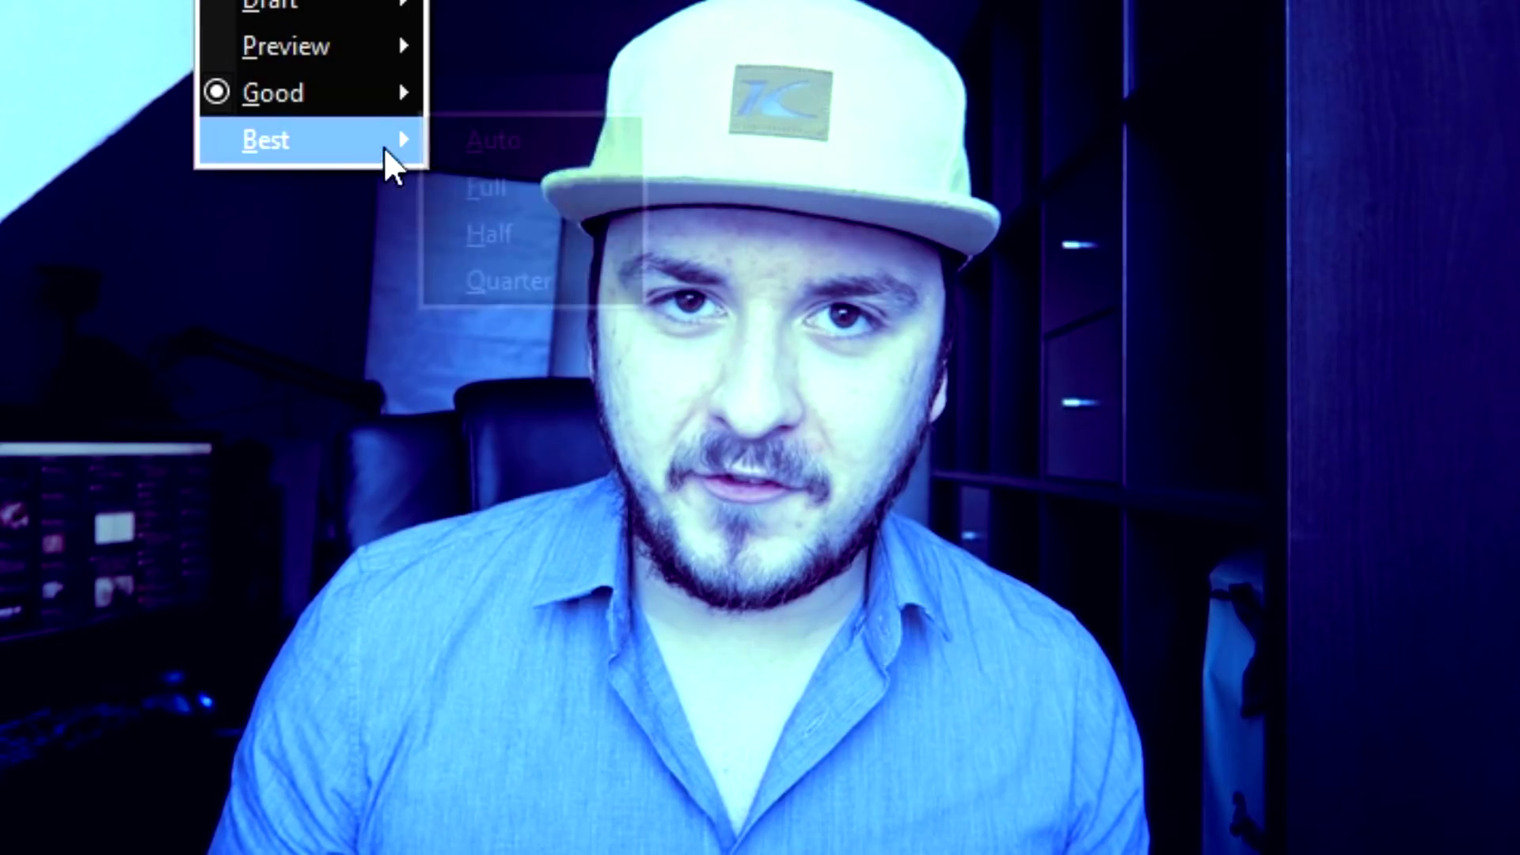
left_click(519, 196)
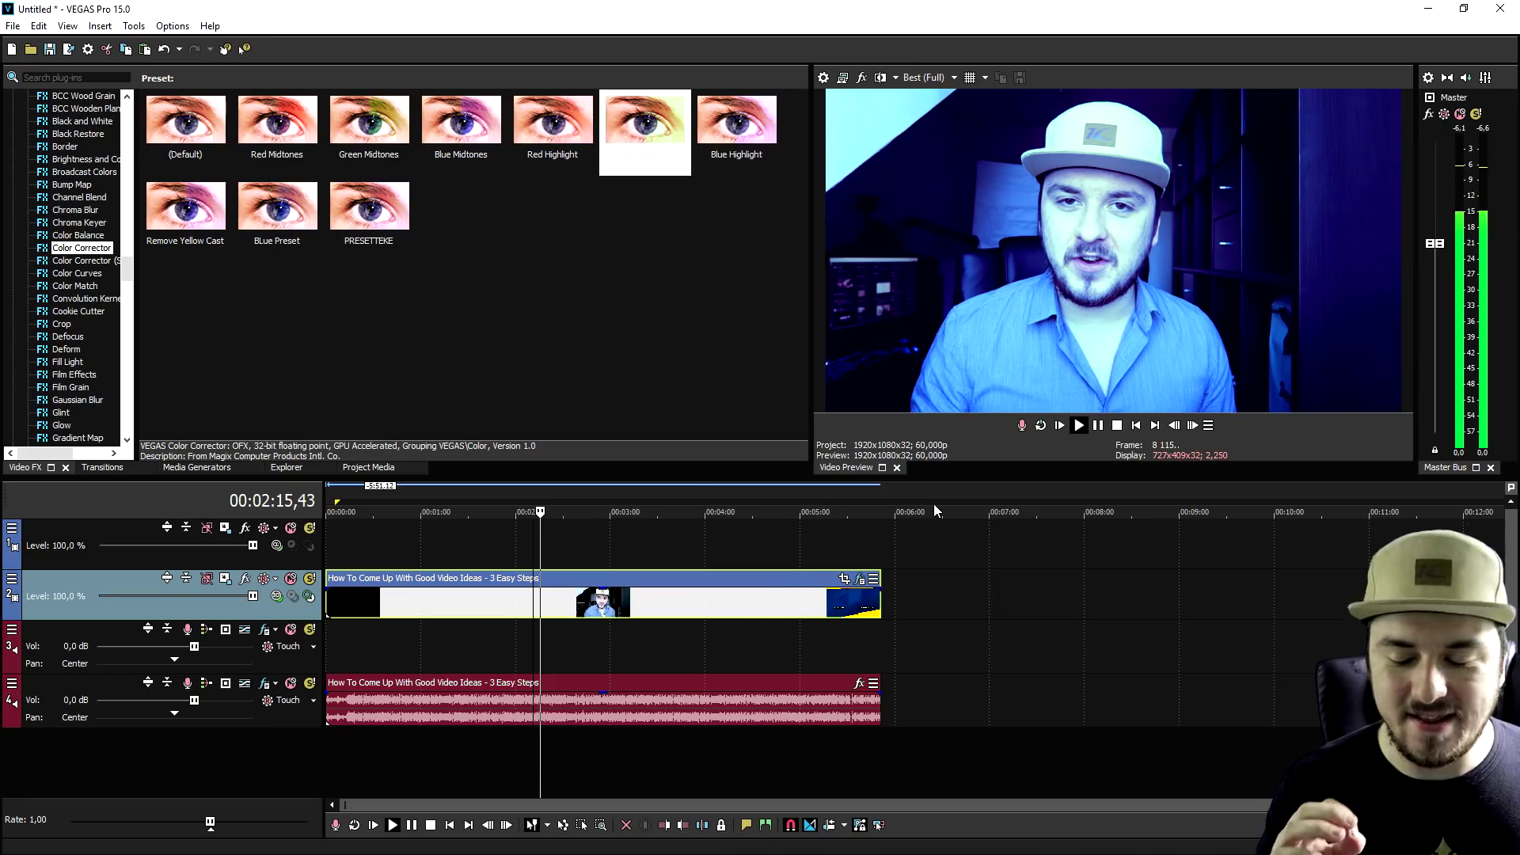
key("space")
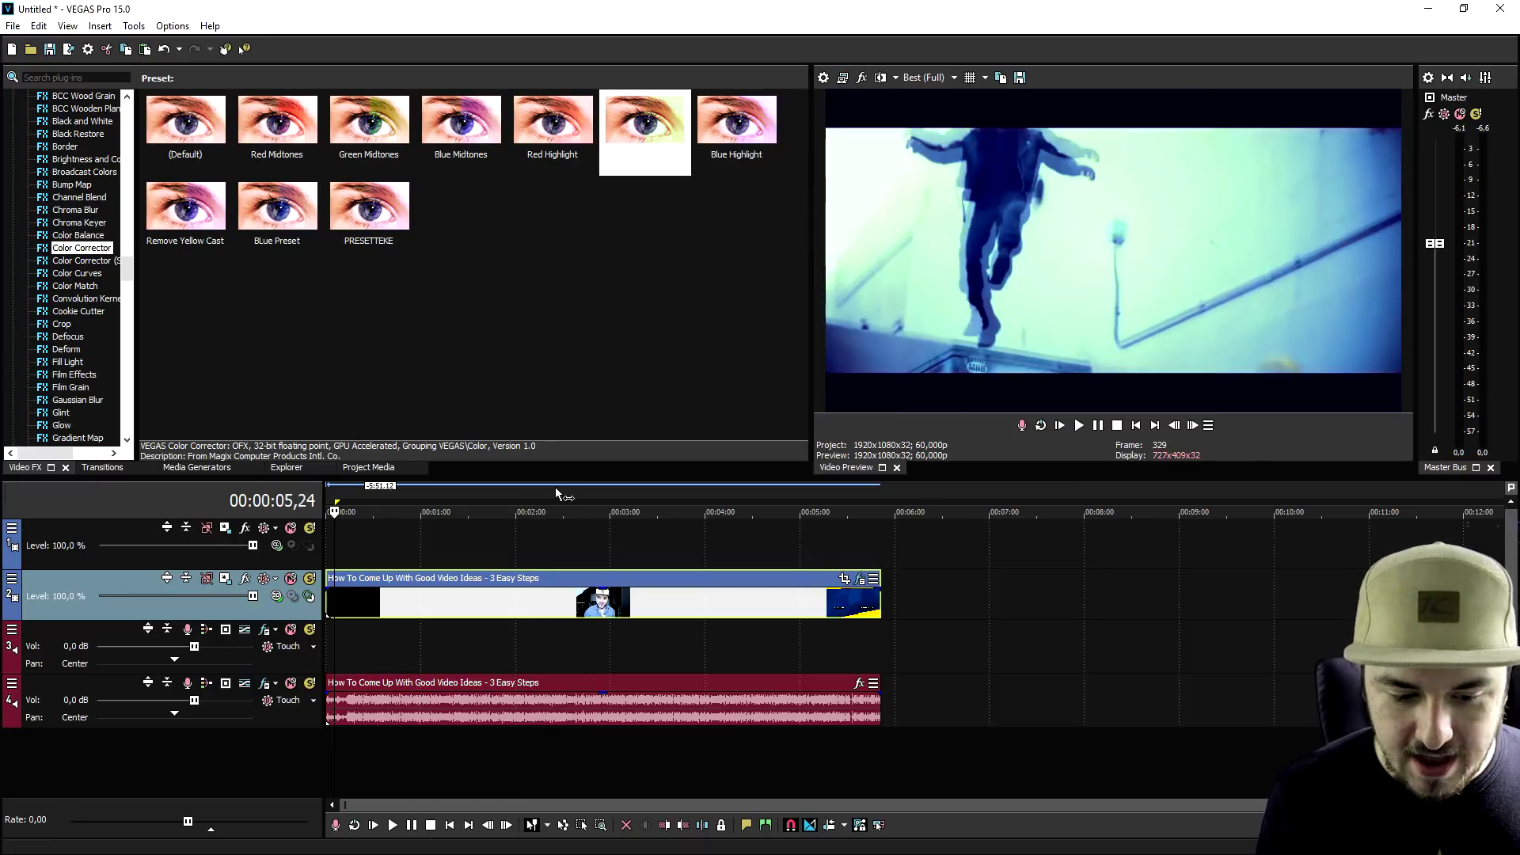
Step forward frame by frame through the jumping shot near the five-second mark.
key("alt+Right")
key("alt+Right")
key("alt+Right")
key("alt+Right")
key("alt+Right")
key("alt+Right")
key("alt+Right")
key("alt+Right")
key("alt+Right")
key("alt+Right")
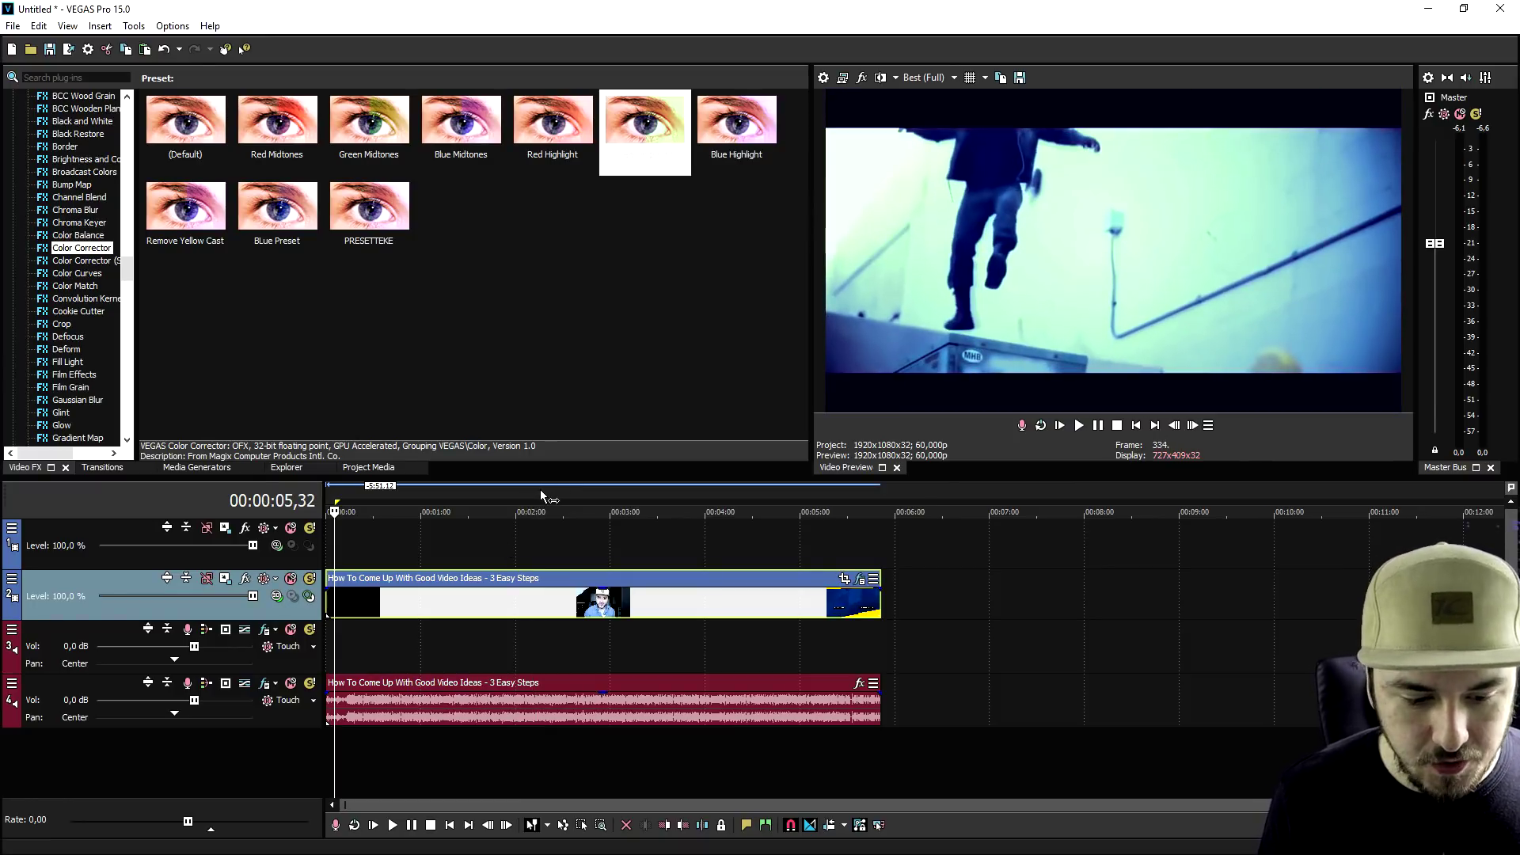
Mark a time selection covering the whole clip, from 00:00:00,00 to the clip's end.
left_click_drag(528, 489, 570, 489)
left_click_drag(891, 498, 781, 515)
left_click(910, 503)
left_click_drag(885, 504, 220, 498)
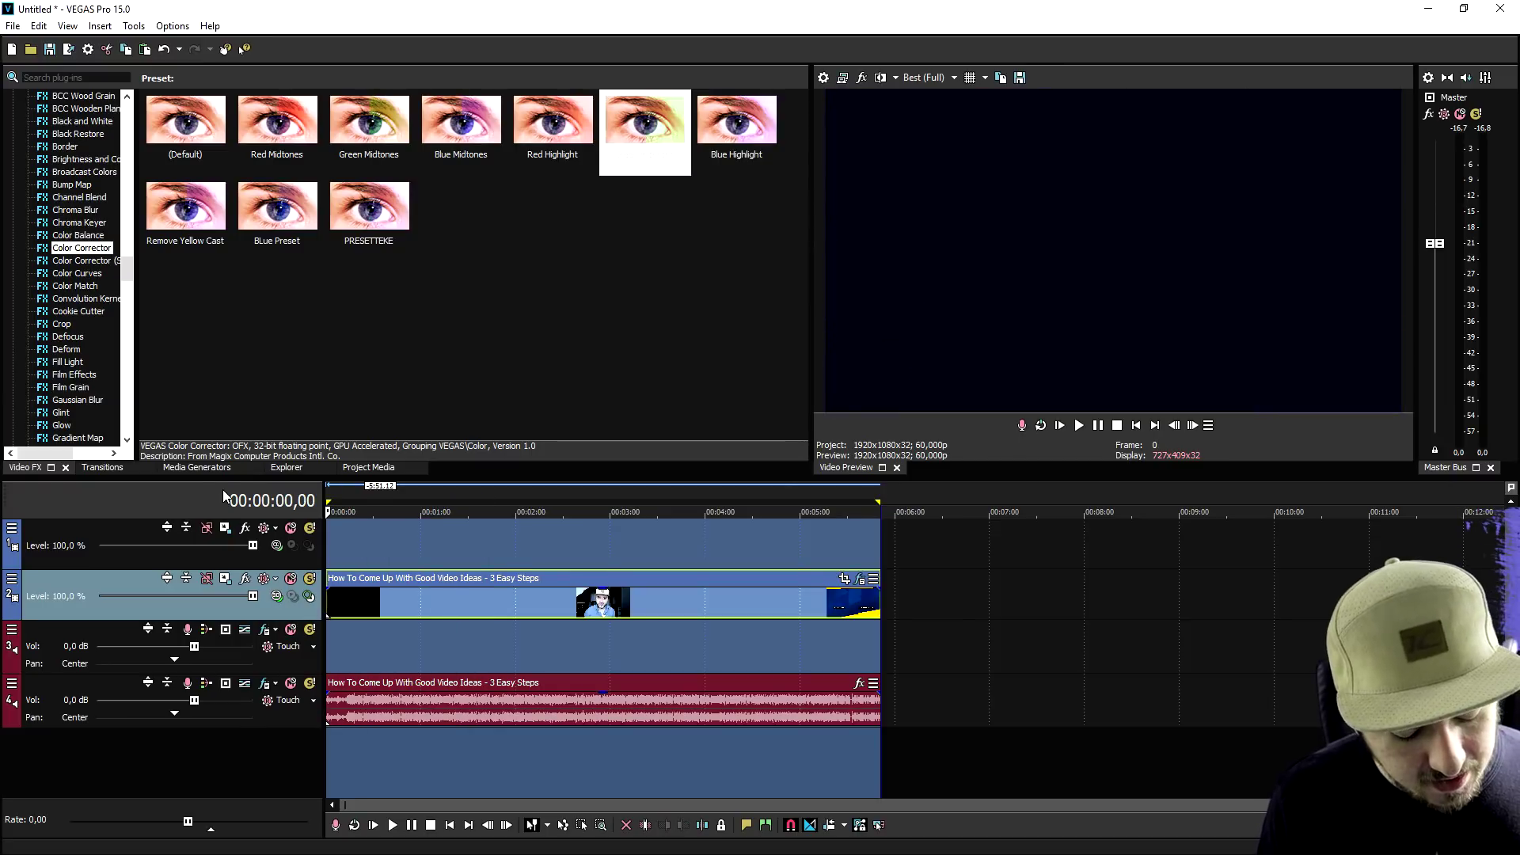
Split the video clip at about 2:02 and 2:52, and mark the middle piece as the time selection.
left_click_drag(480, 502, 563, 500)
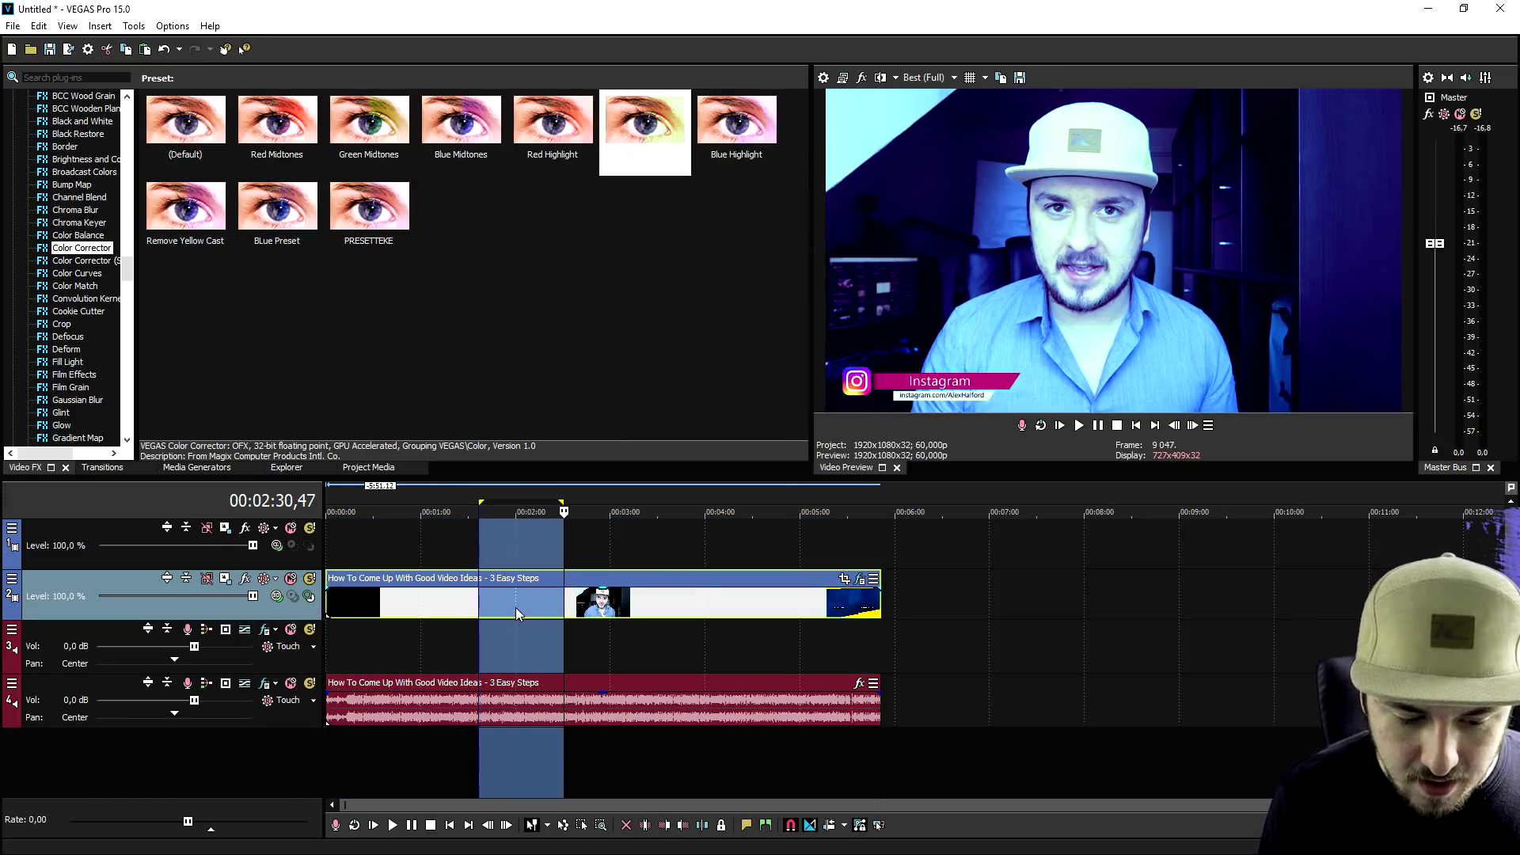
left_click(520, 609)
key("s")
left_click(599, 607)
key("s")
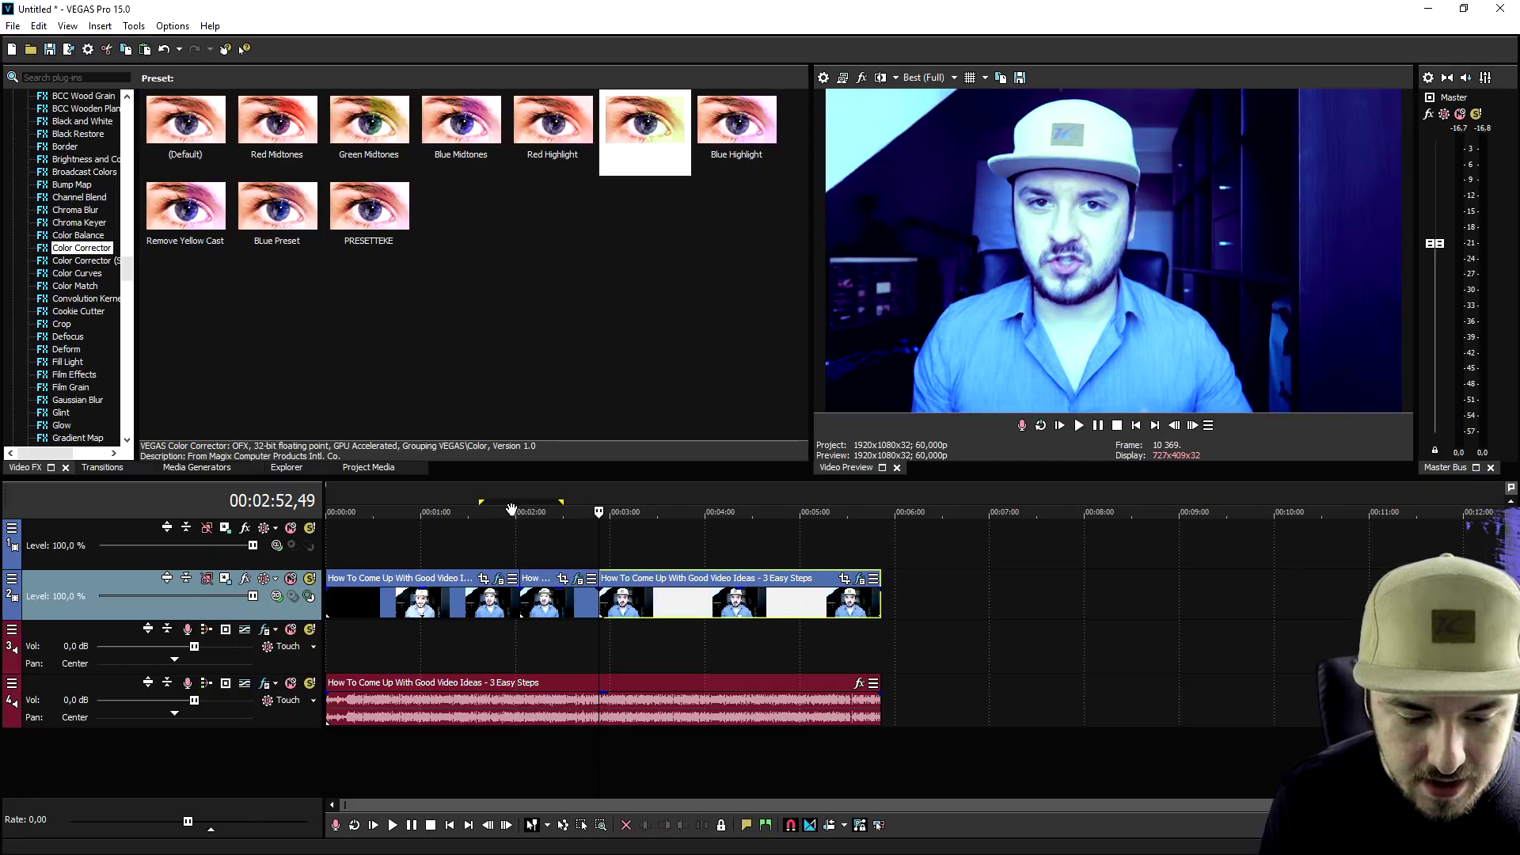
left_click_drag(520, 501, 540, 500)
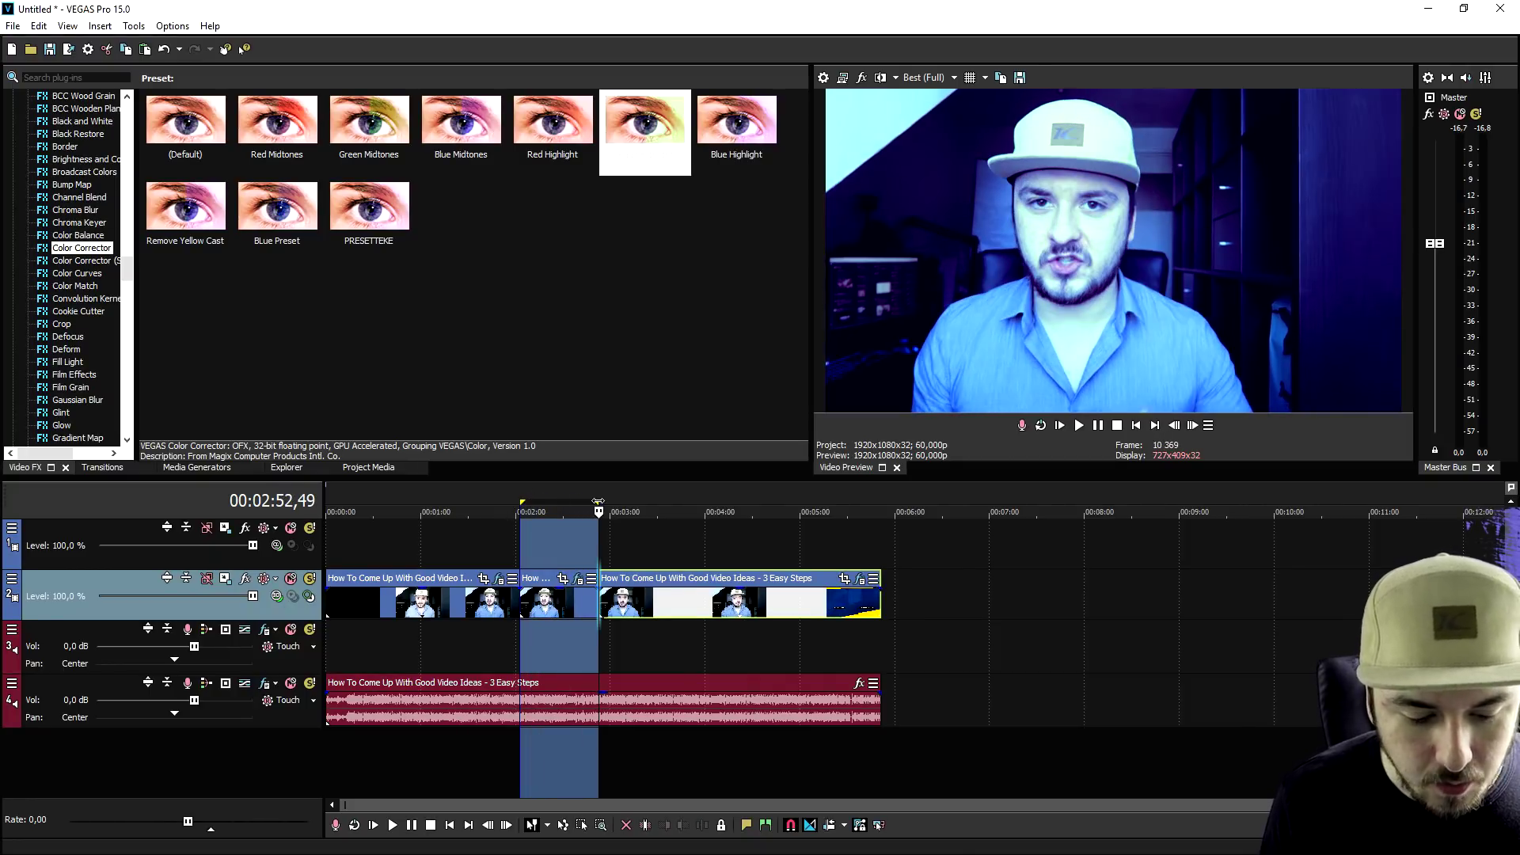
key("ctrl+alt+Left")
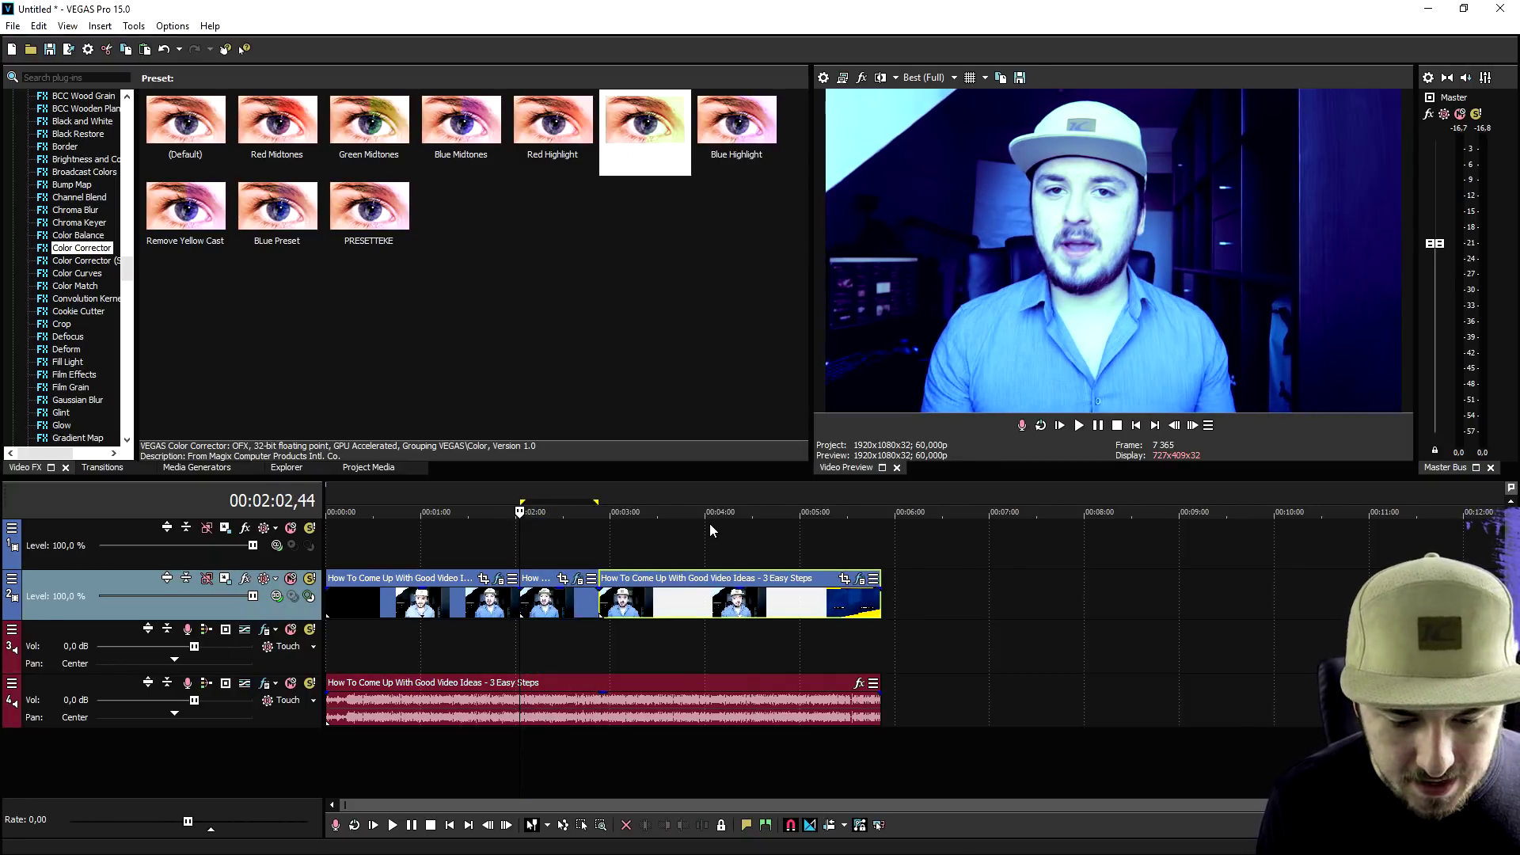
Mark a time selection from 00:02:02,44 to 00:02:06,18 and play it back.
scroll(657, 568, "up", 5)
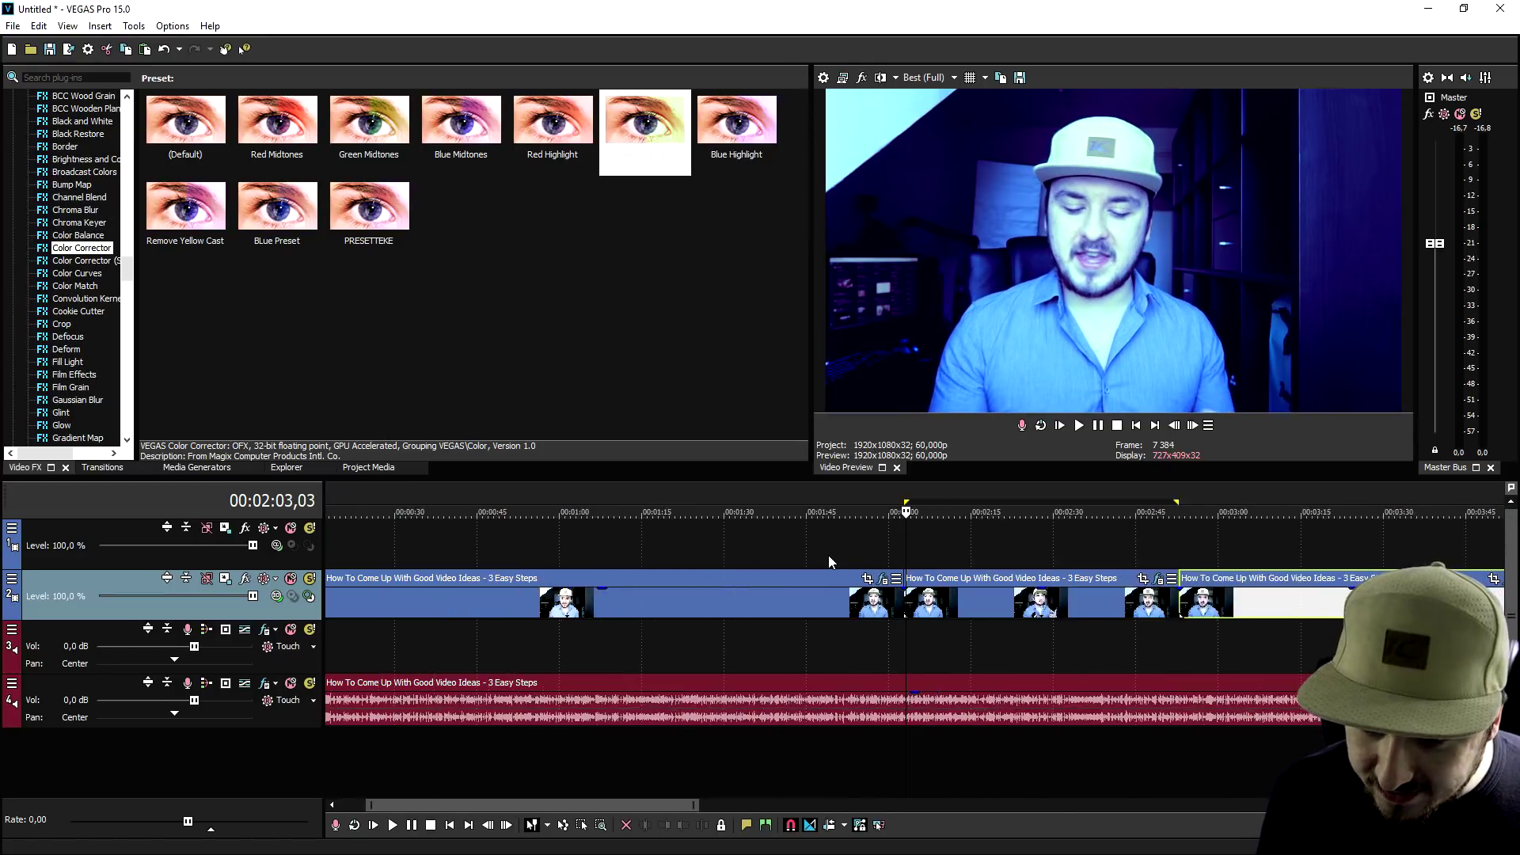
scroll(912, 549, "down", 3)
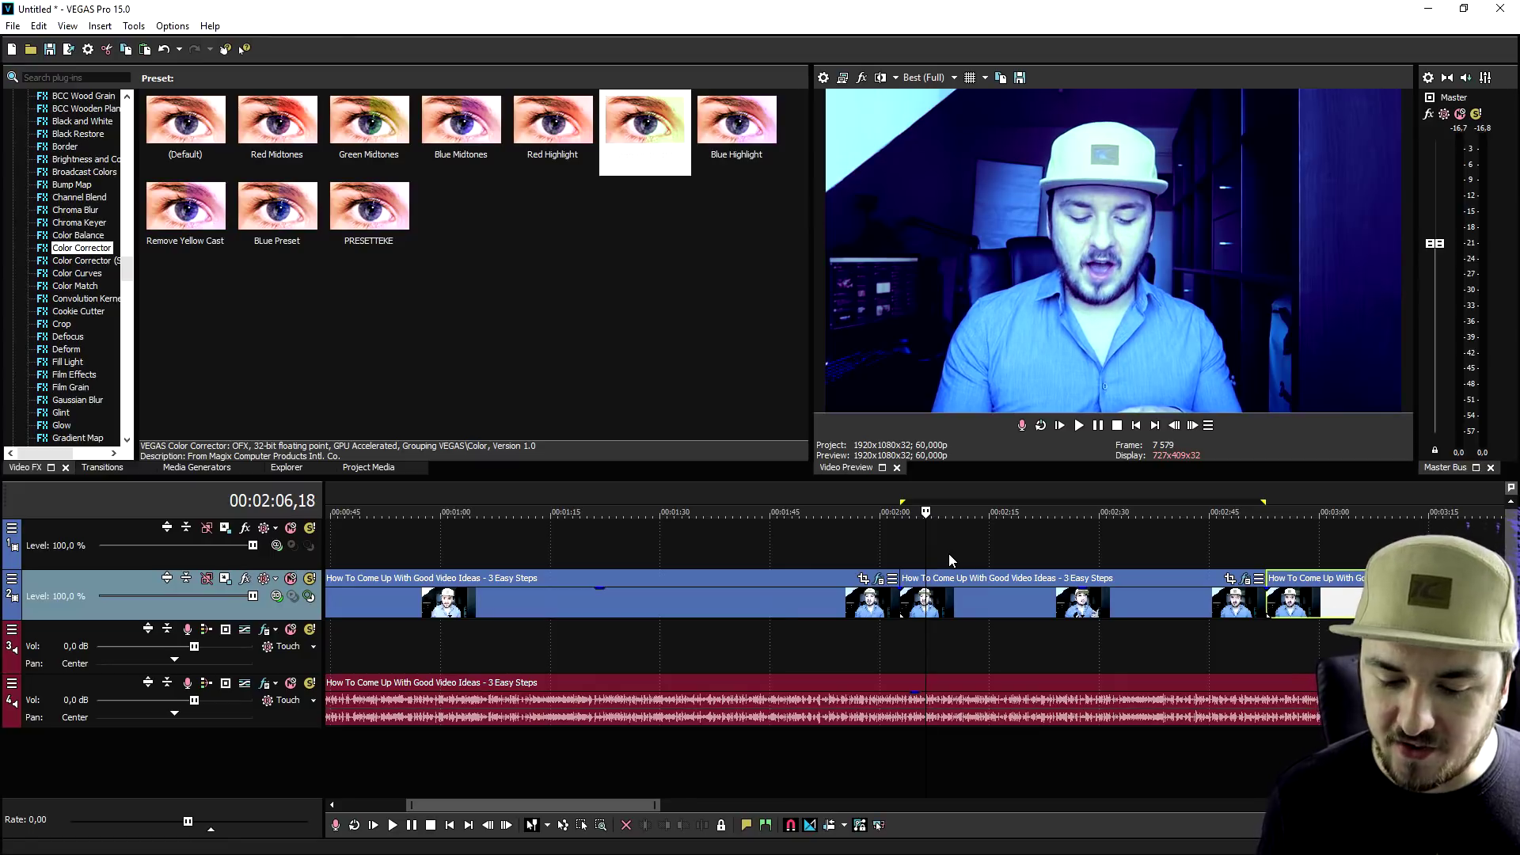
key("o")
key("space")
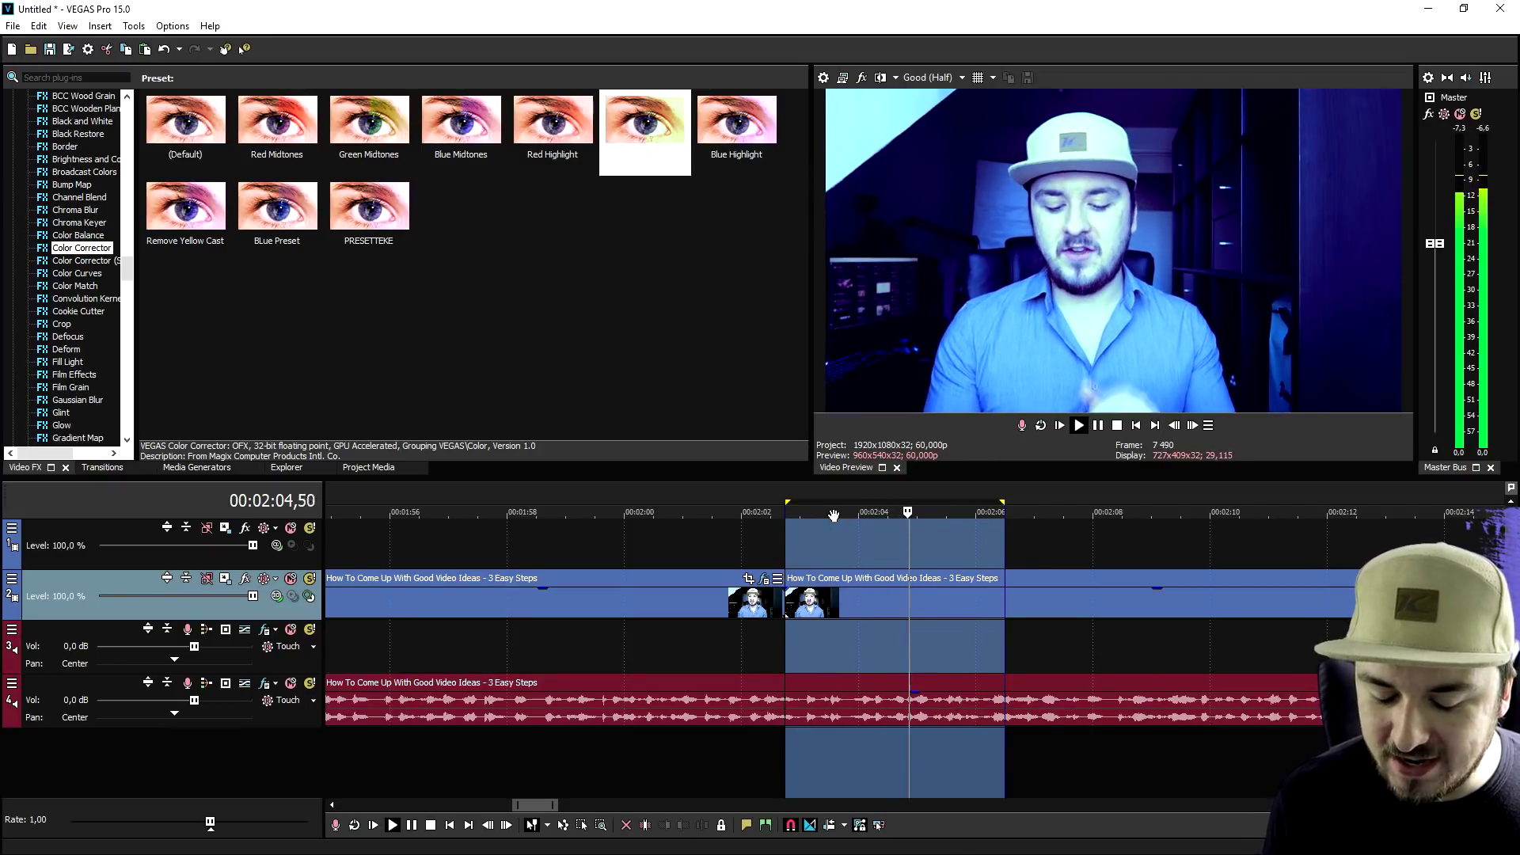
key("space")
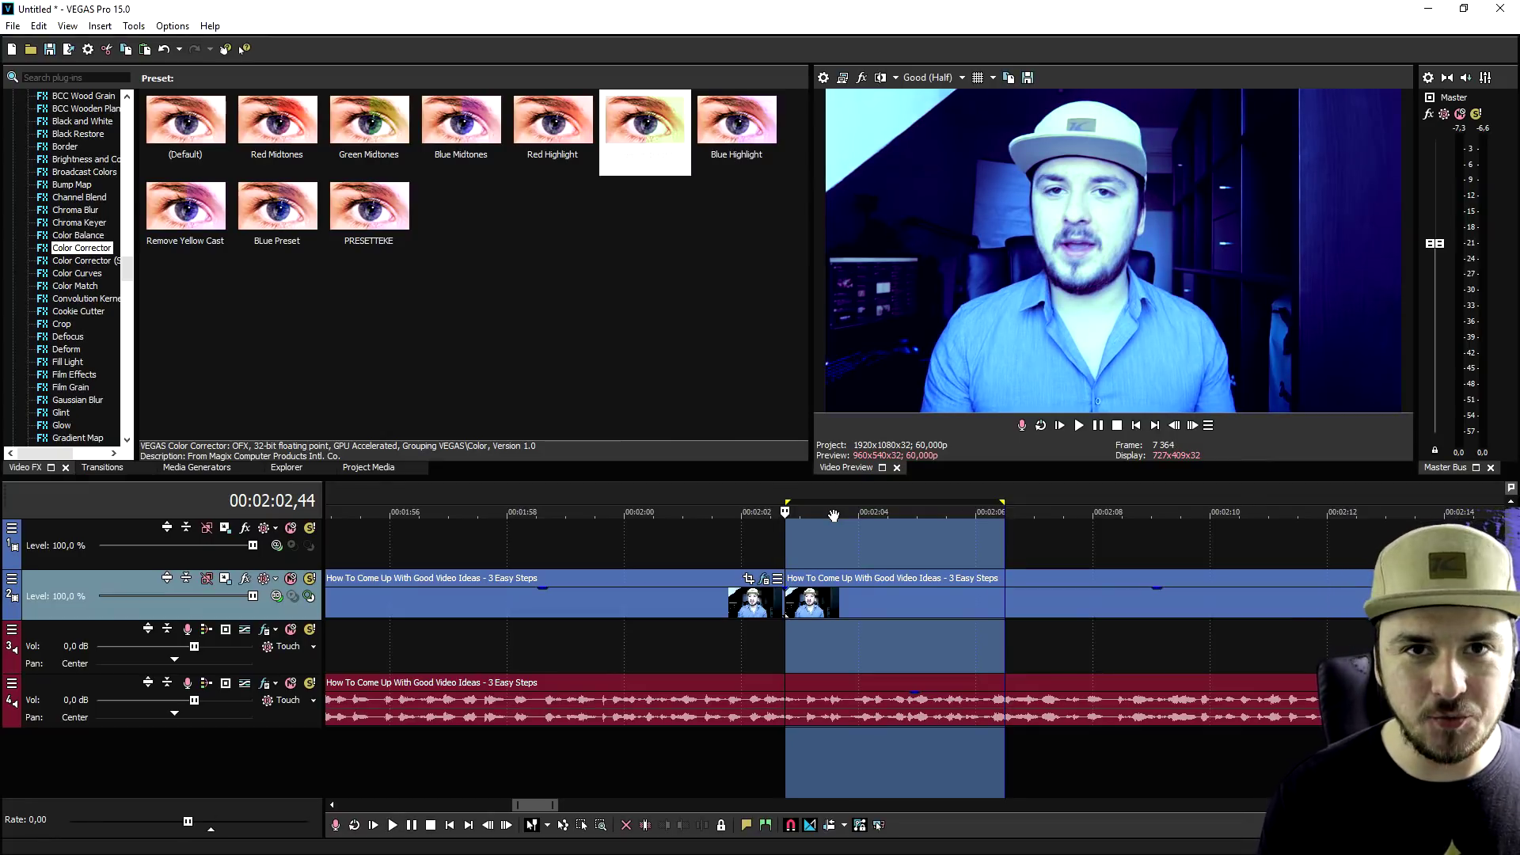
Delete all three pieces of the video clip and the audio clip from the timeline.
scroll(844, 631, "down", 6)
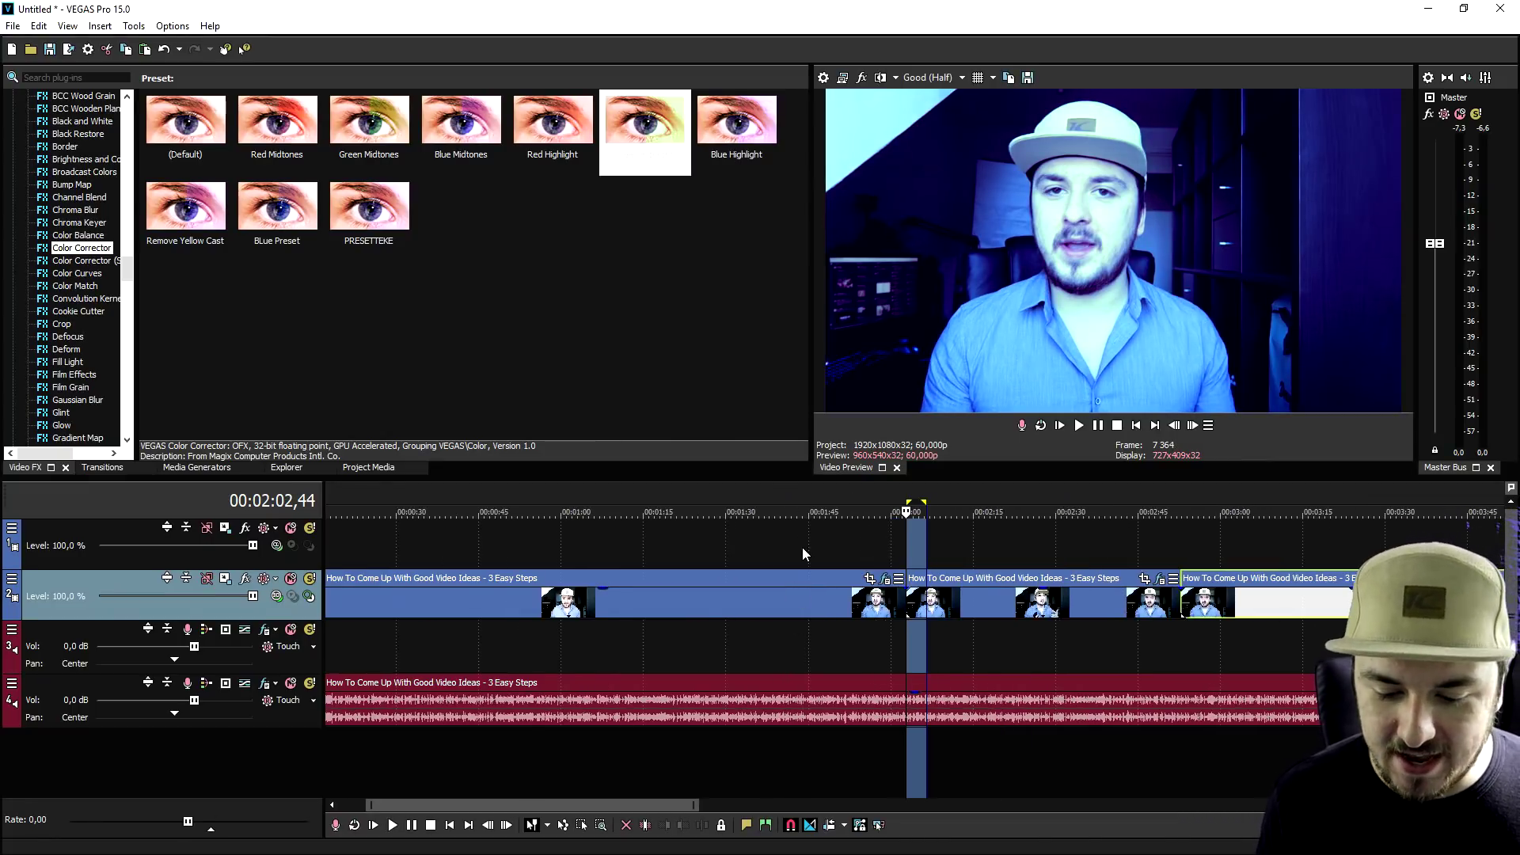
left_click(802, 549)
scroll(925, 566, "down", 3)
left_click(716, 606)
key("Delete")
left_click(547, 605)
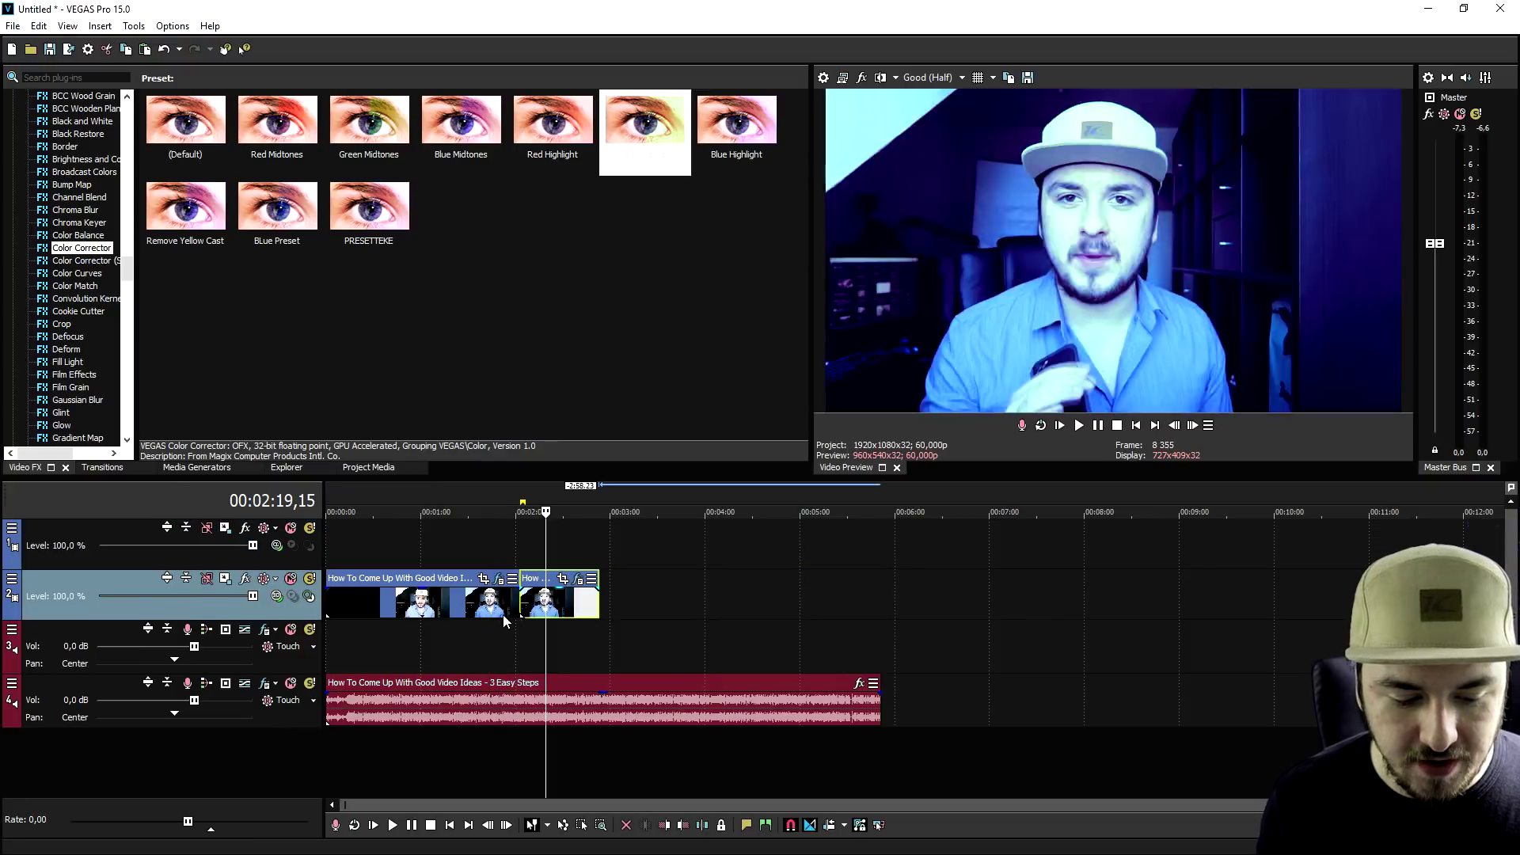
key("Delete")
left_click(472, 649)
key("Delete")
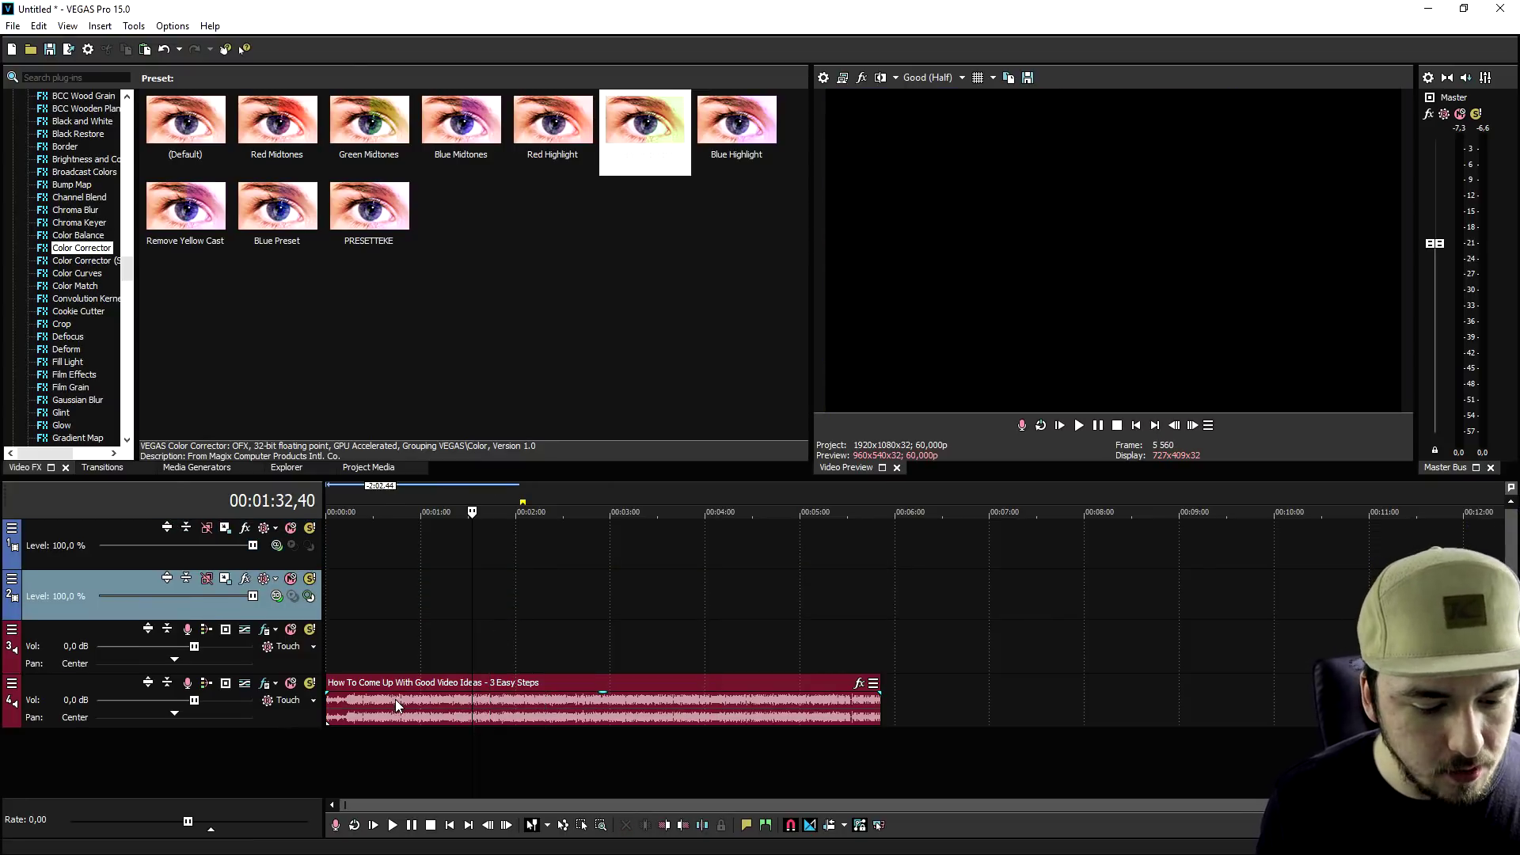
left_click(396, 700)
key("Delete")
Place the project's How To Come Up With Good Video Ideas video at the timeline start and paste a copy at about 6:34.
left_click(177, 470)
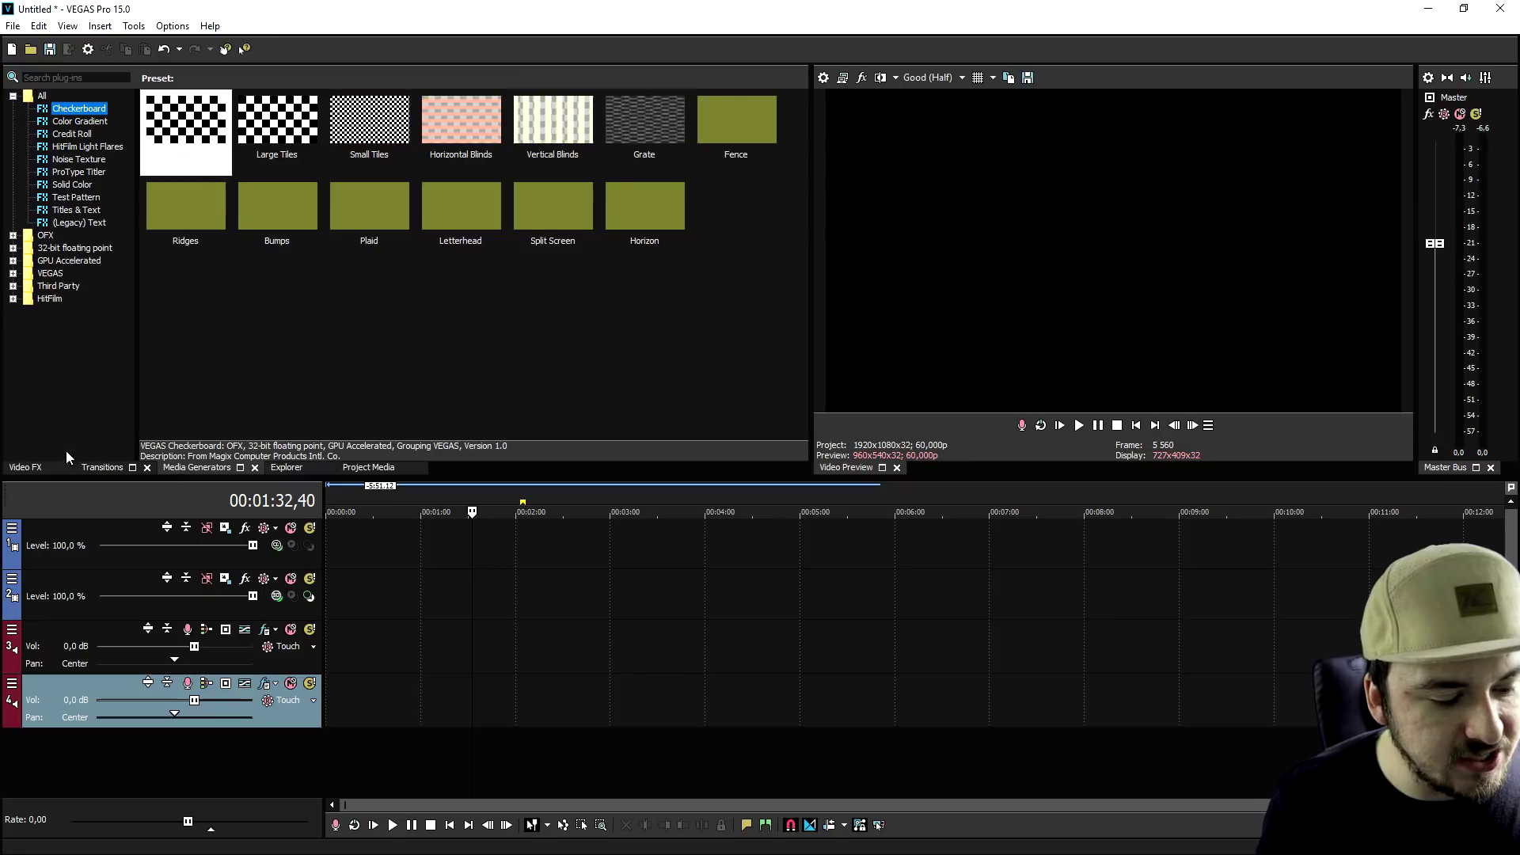
left_click(348, 469)
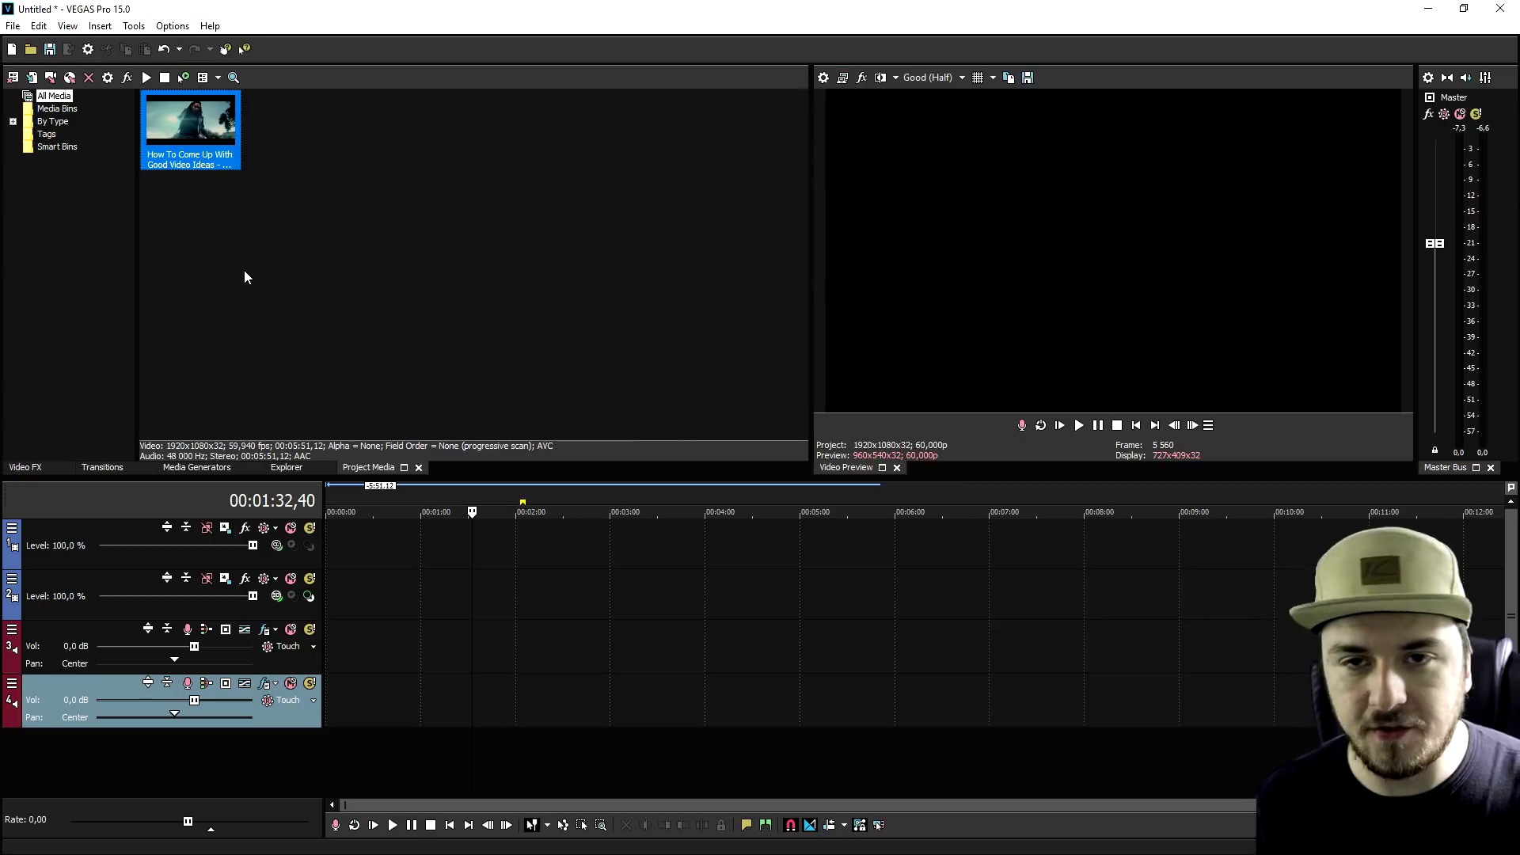
left_click_drag(198, 126, 293, 548)
left_click(631, 554)
left_click(949, 559)
key("ctrl+v")
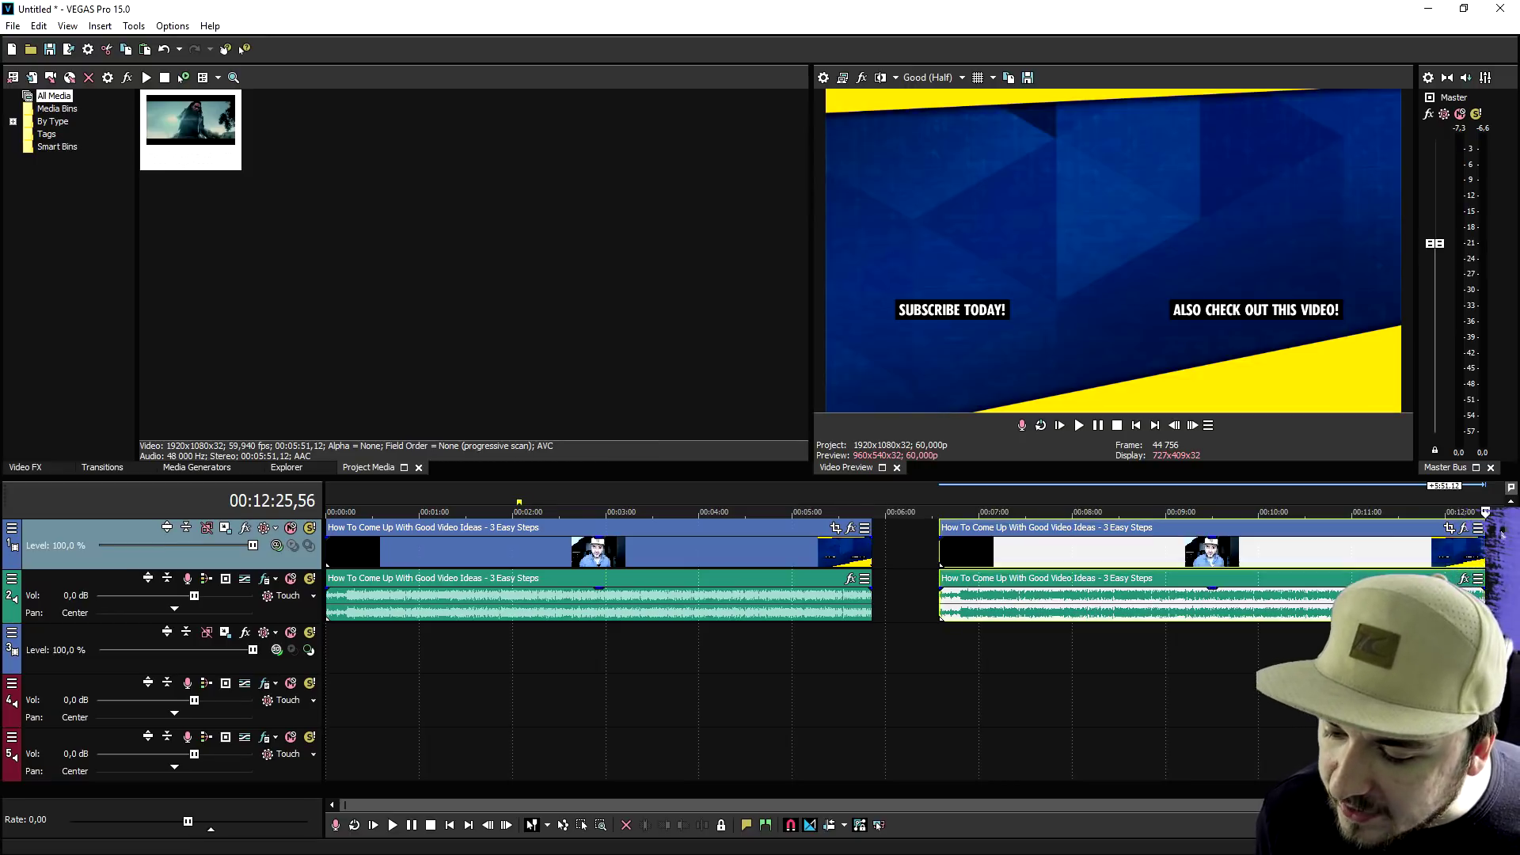
key("ctrl+v")
left_click_drag(839, 562, 816, 562)
left_click_drag(695, 493, 250, 506)
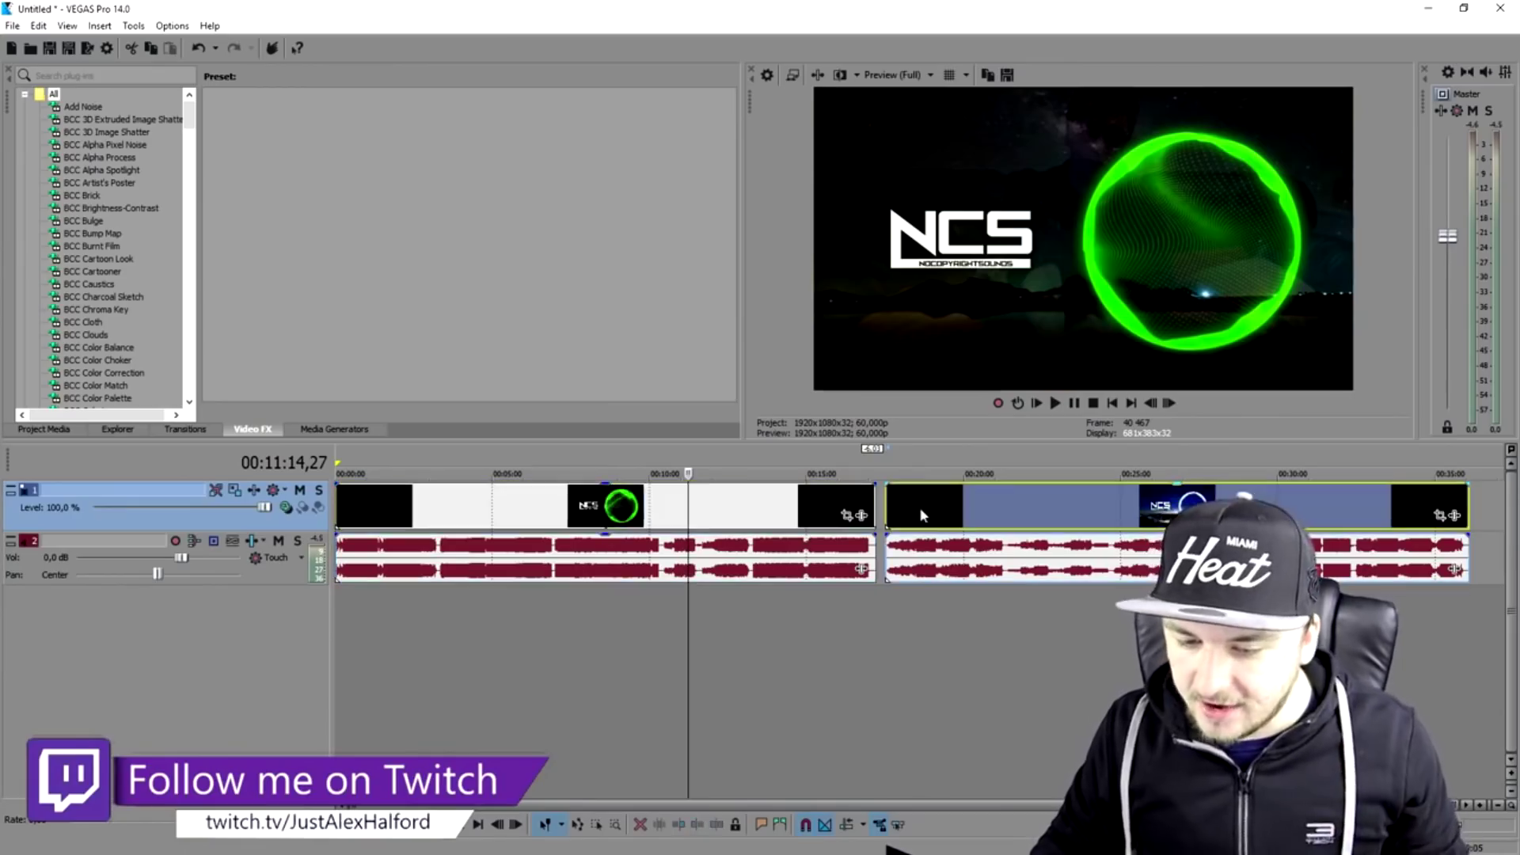
In the VEGAS Pro 14 project, move both clips later with a gap between them and mark the first clip's full length as a region.
left_click_drag(919, 506, 989, 520)
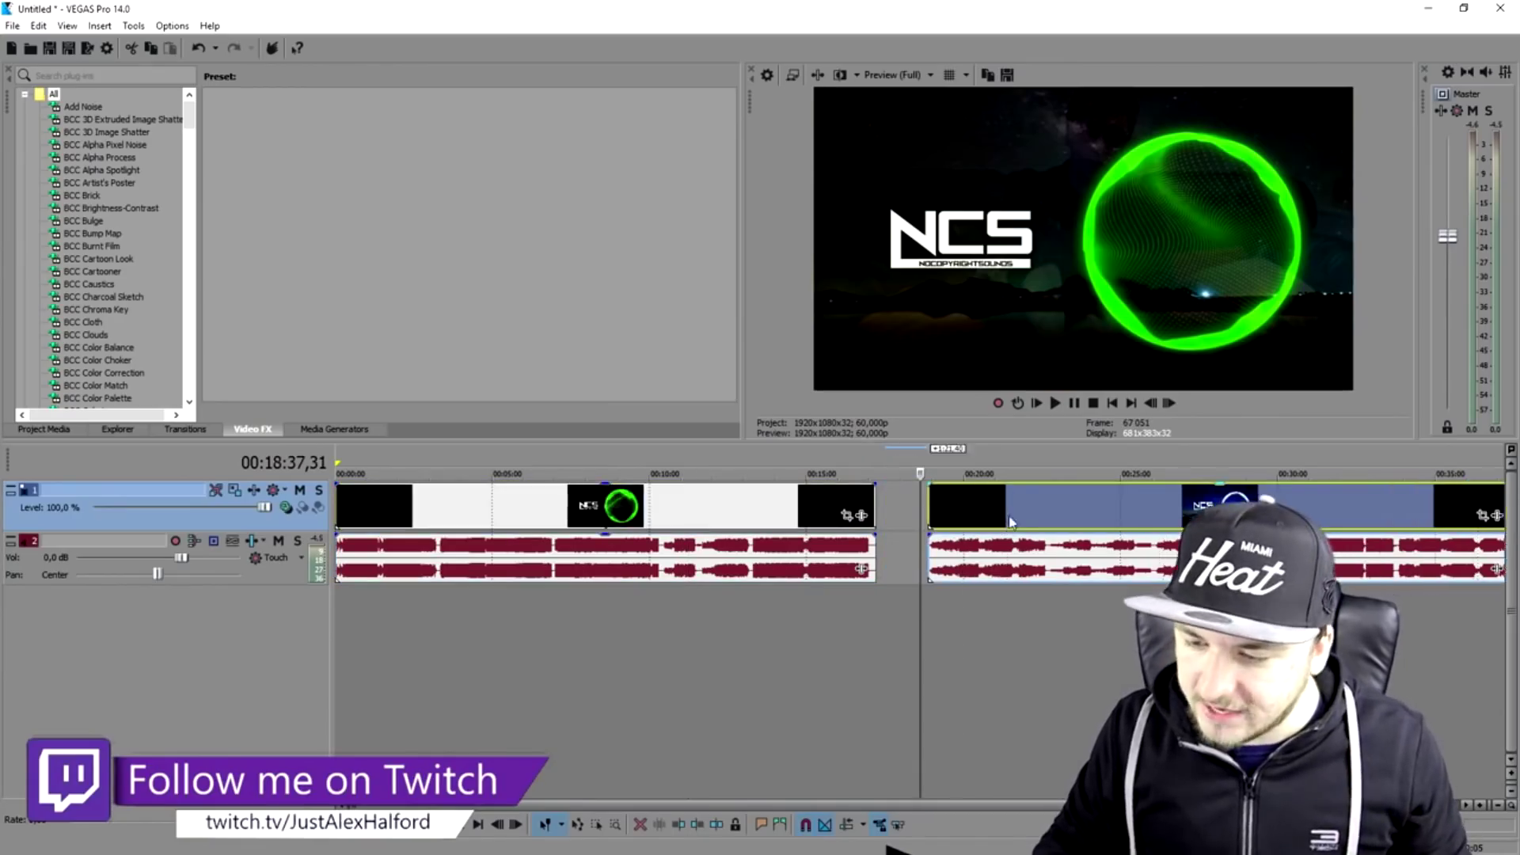
left_click(767, 510)
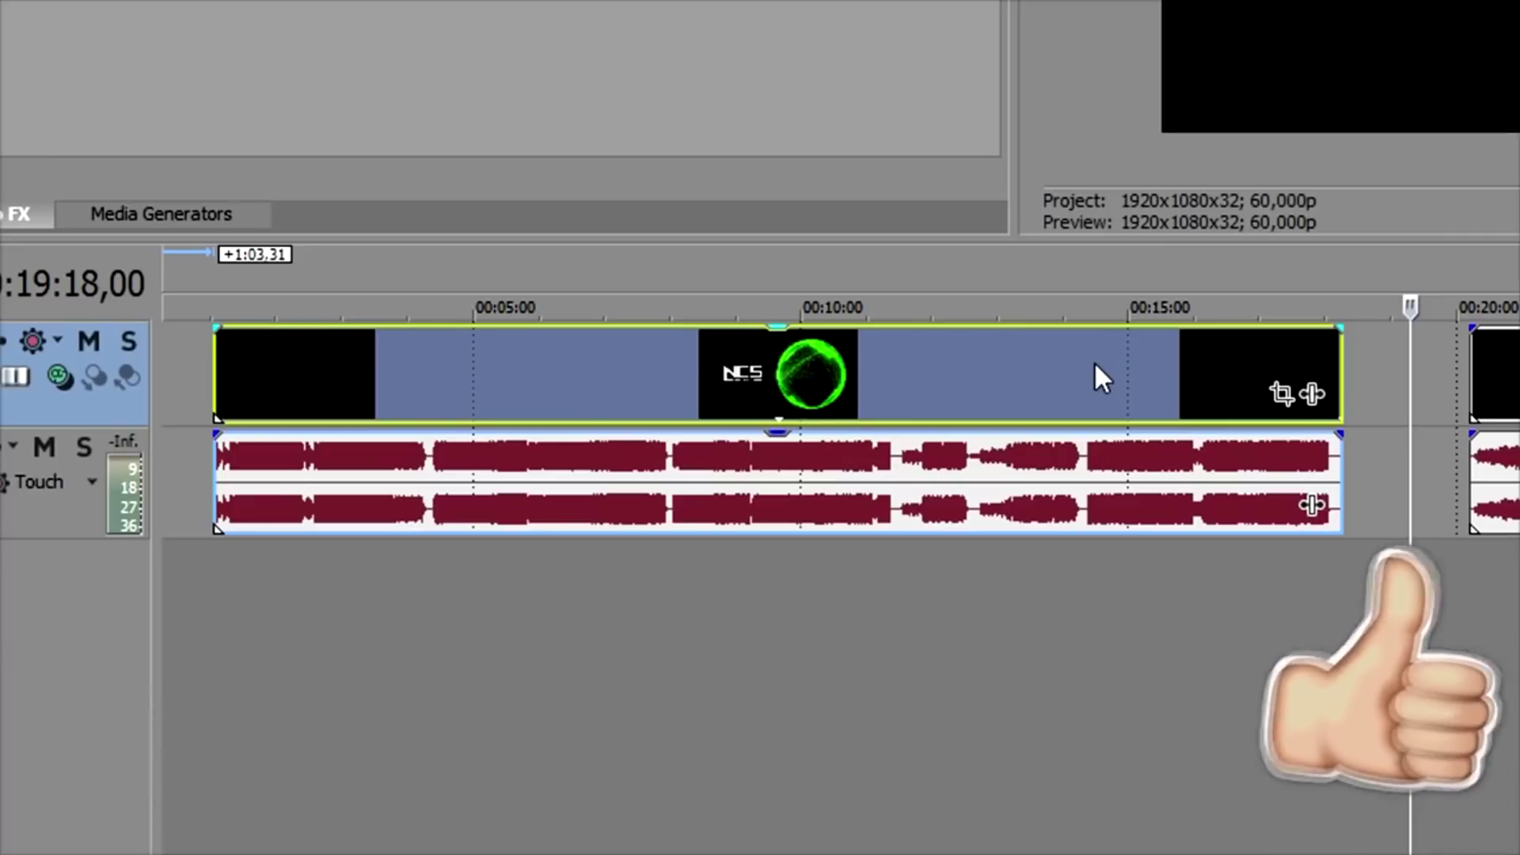
left_click_drag(215, 256, 1347, 250)
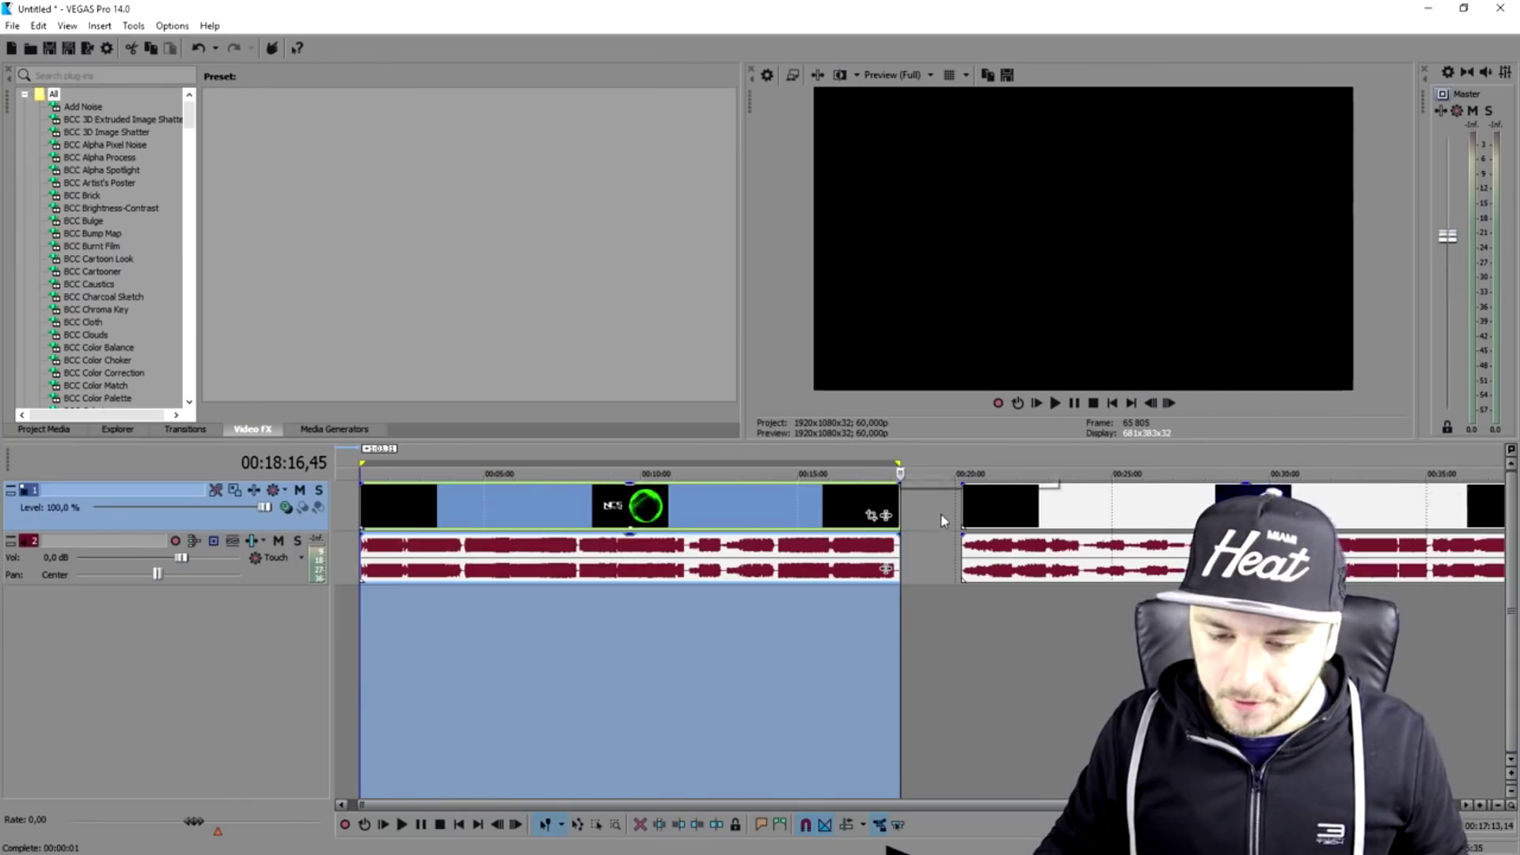
left_click(926, 518)
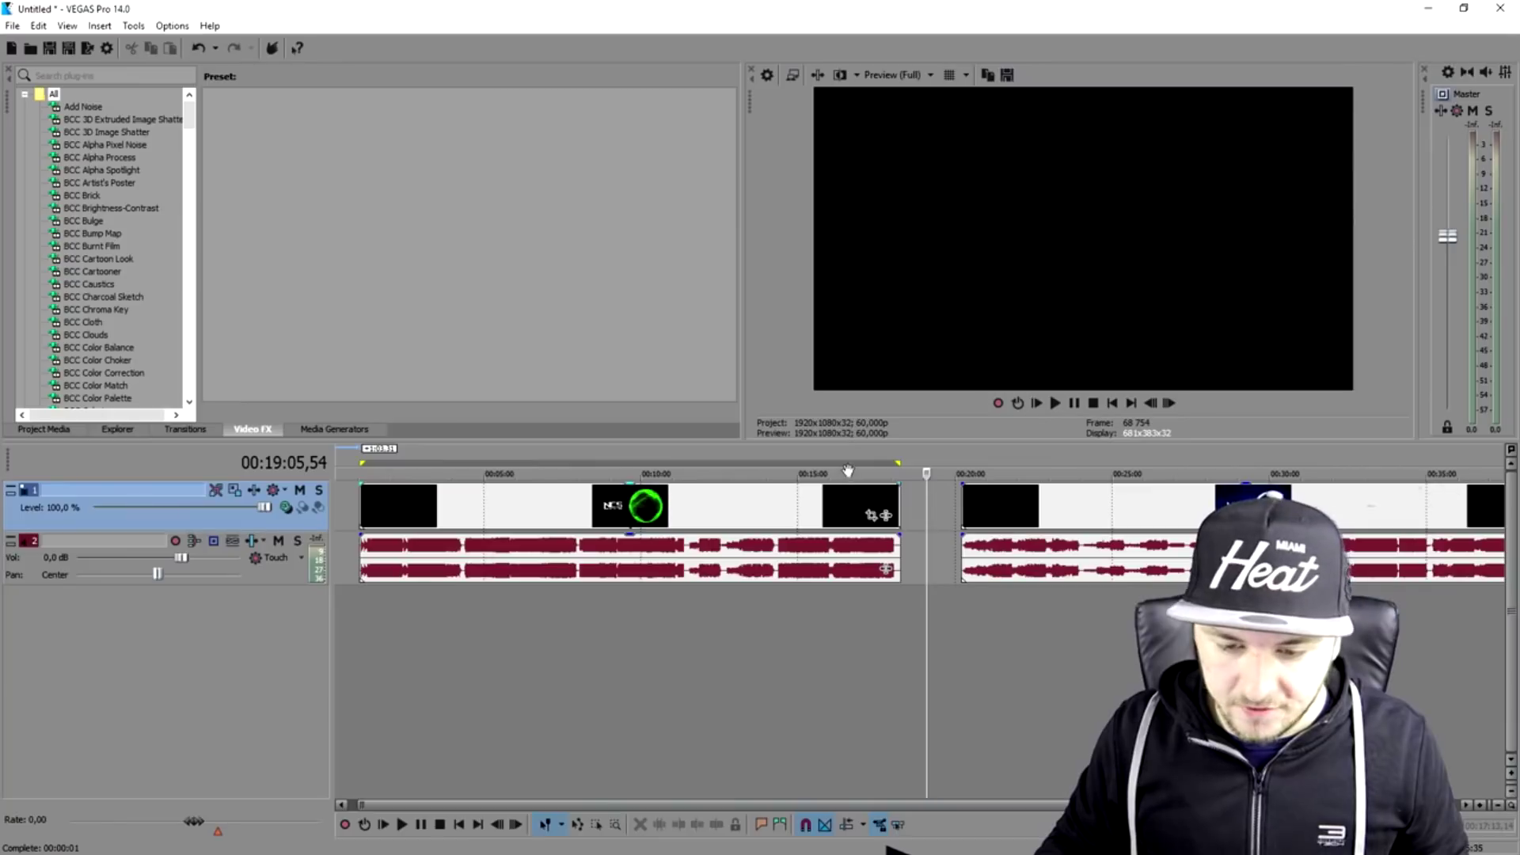
double_click(675, 497)
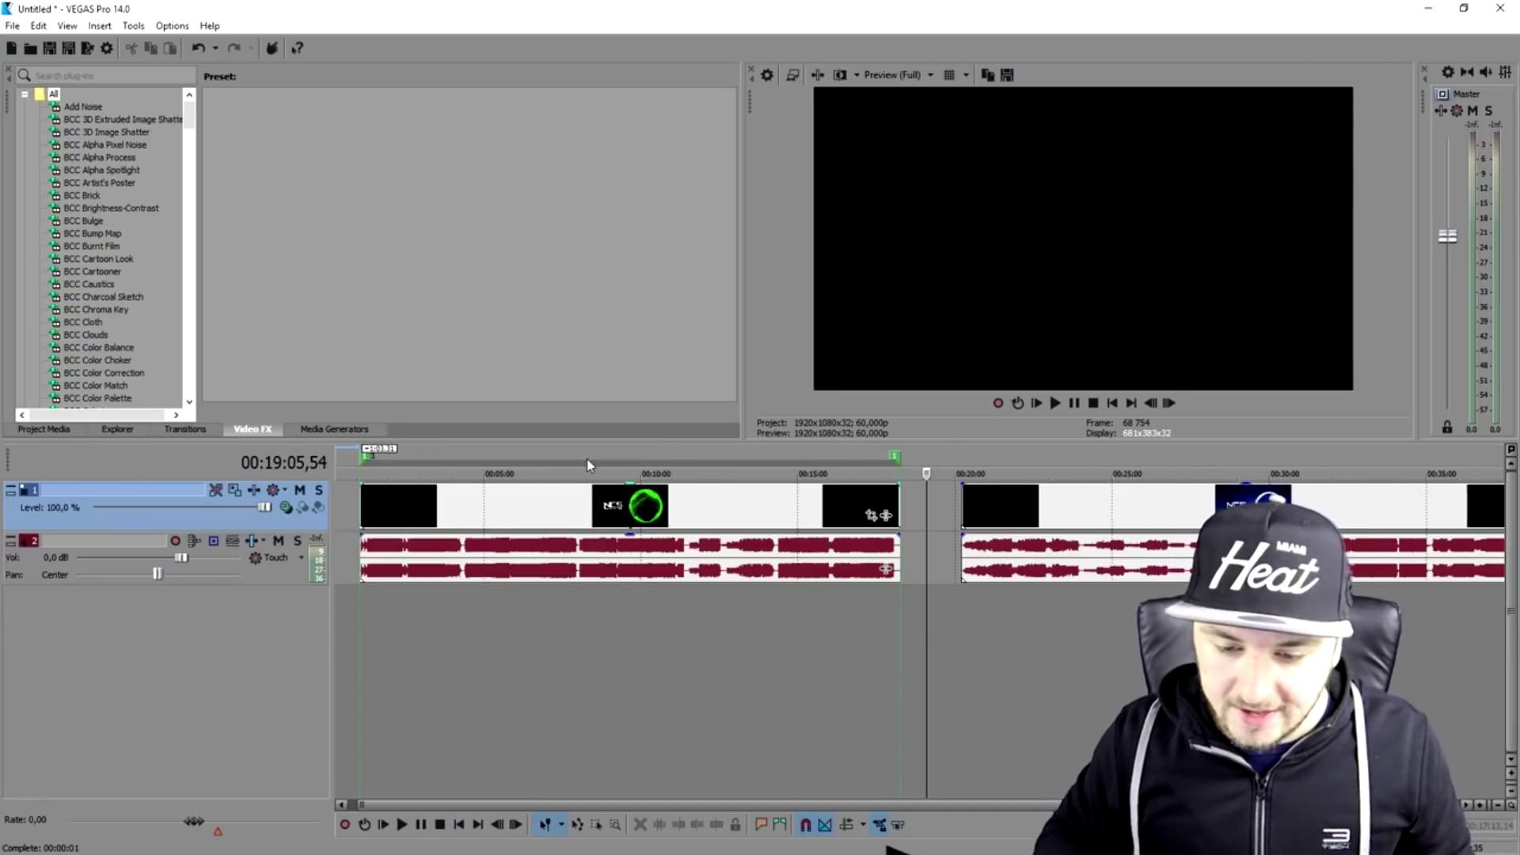
Select the time range of the whole second clip and mark it as a second region without a name.
left_click(957, 467)
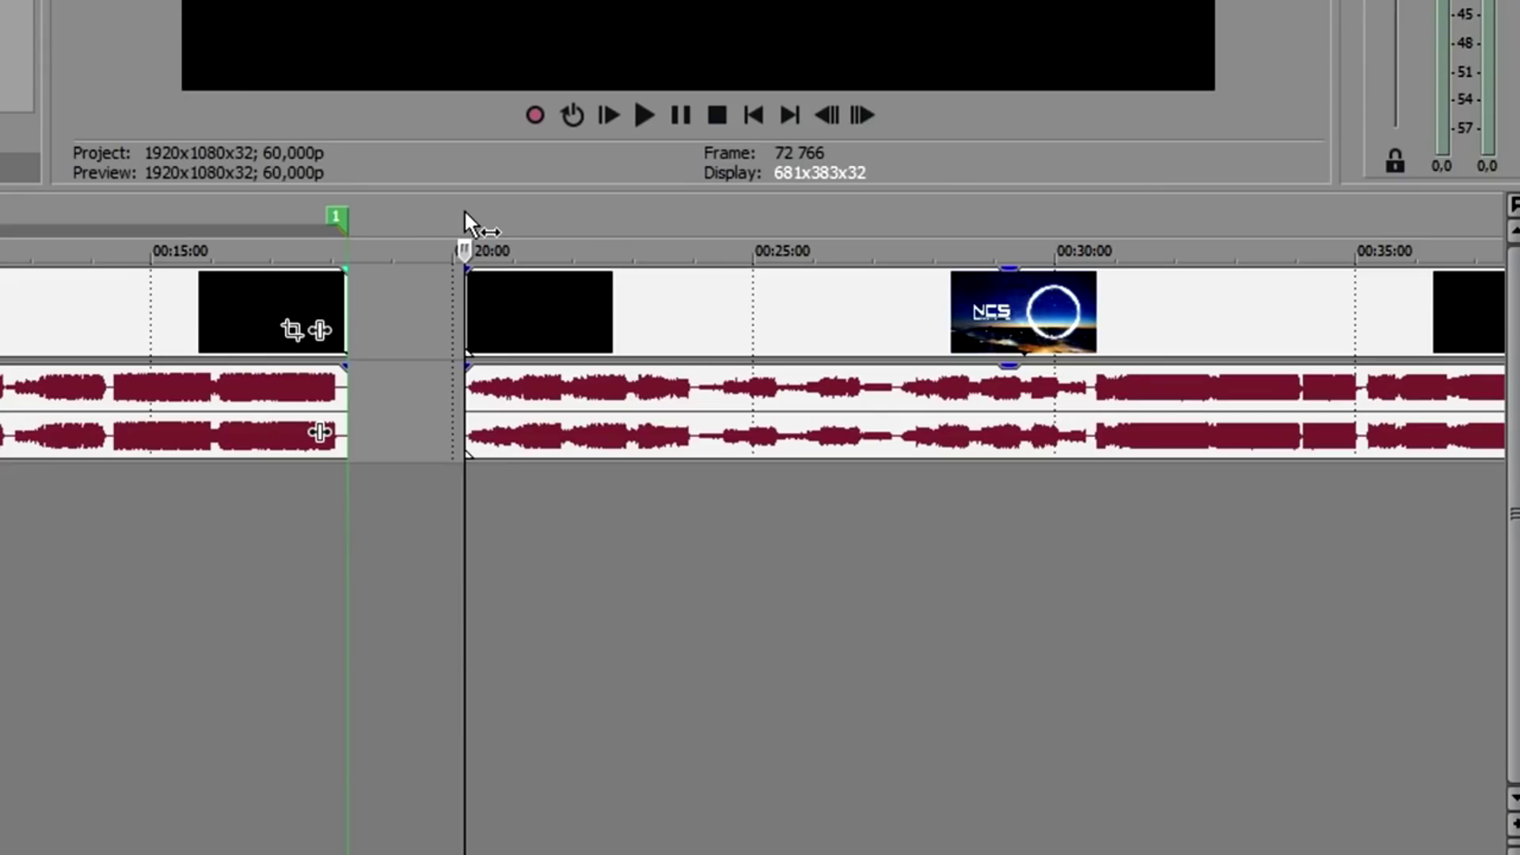
left_click_drag(961, 458, 1507, 463)
left_click_drag(1507, 228, 1464, 247)
key("m")
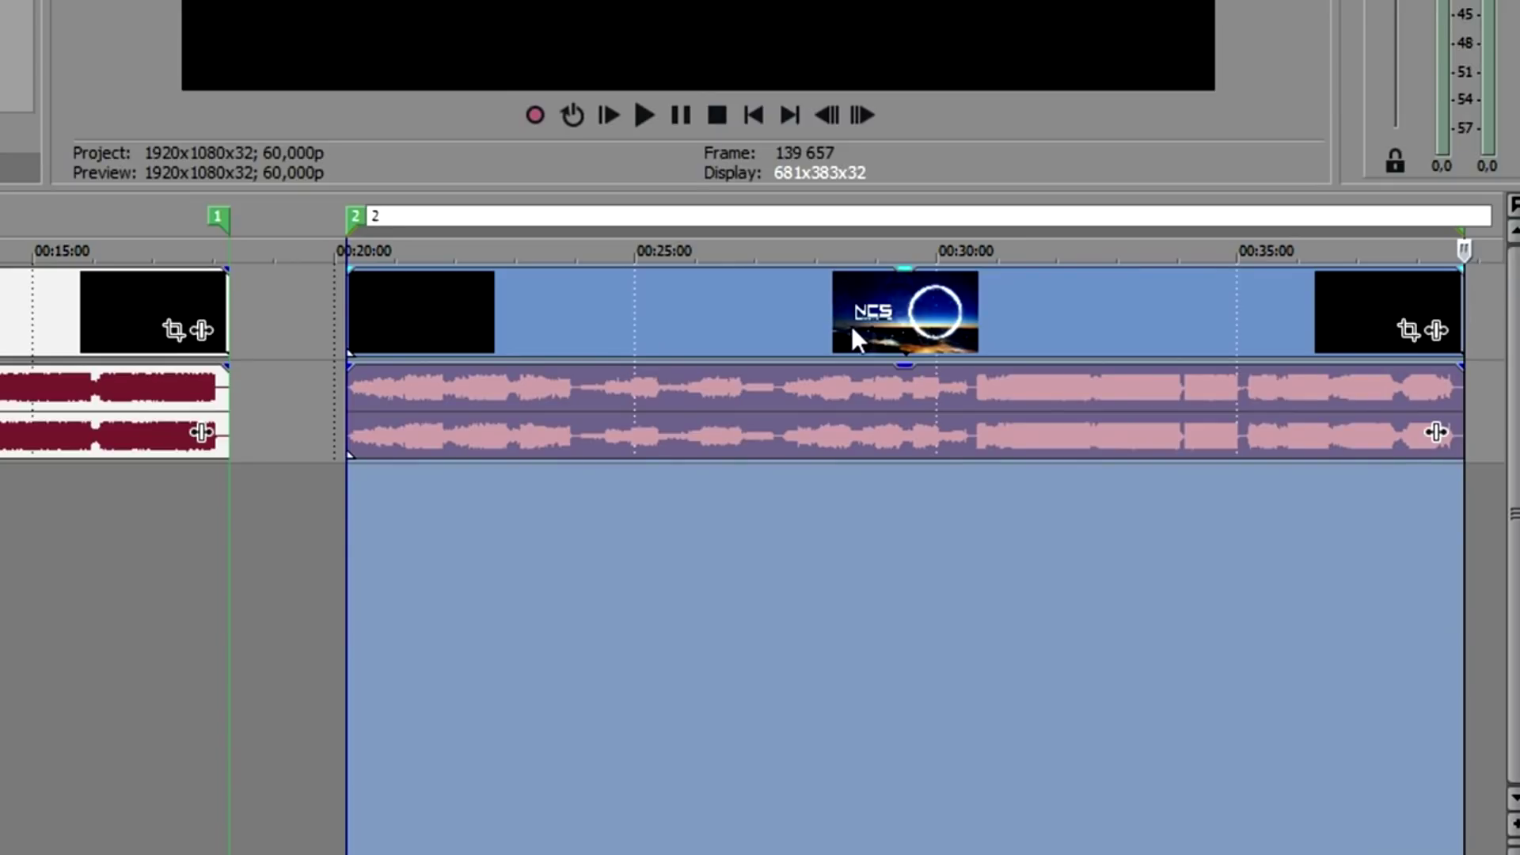
key("Return")
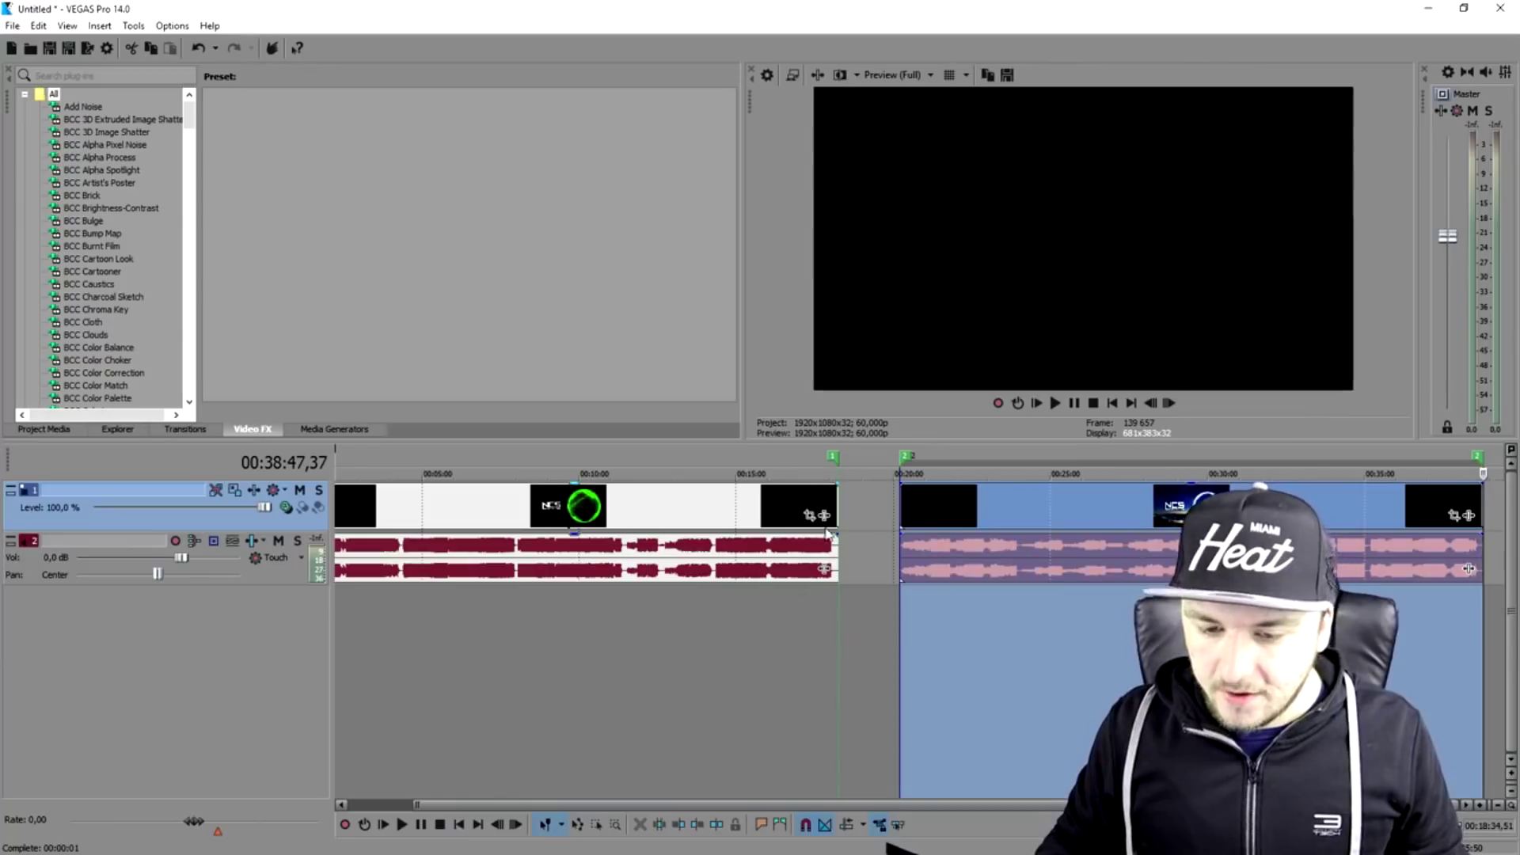
left_click(875, 505)
scroll(875, 503, "down", 1)
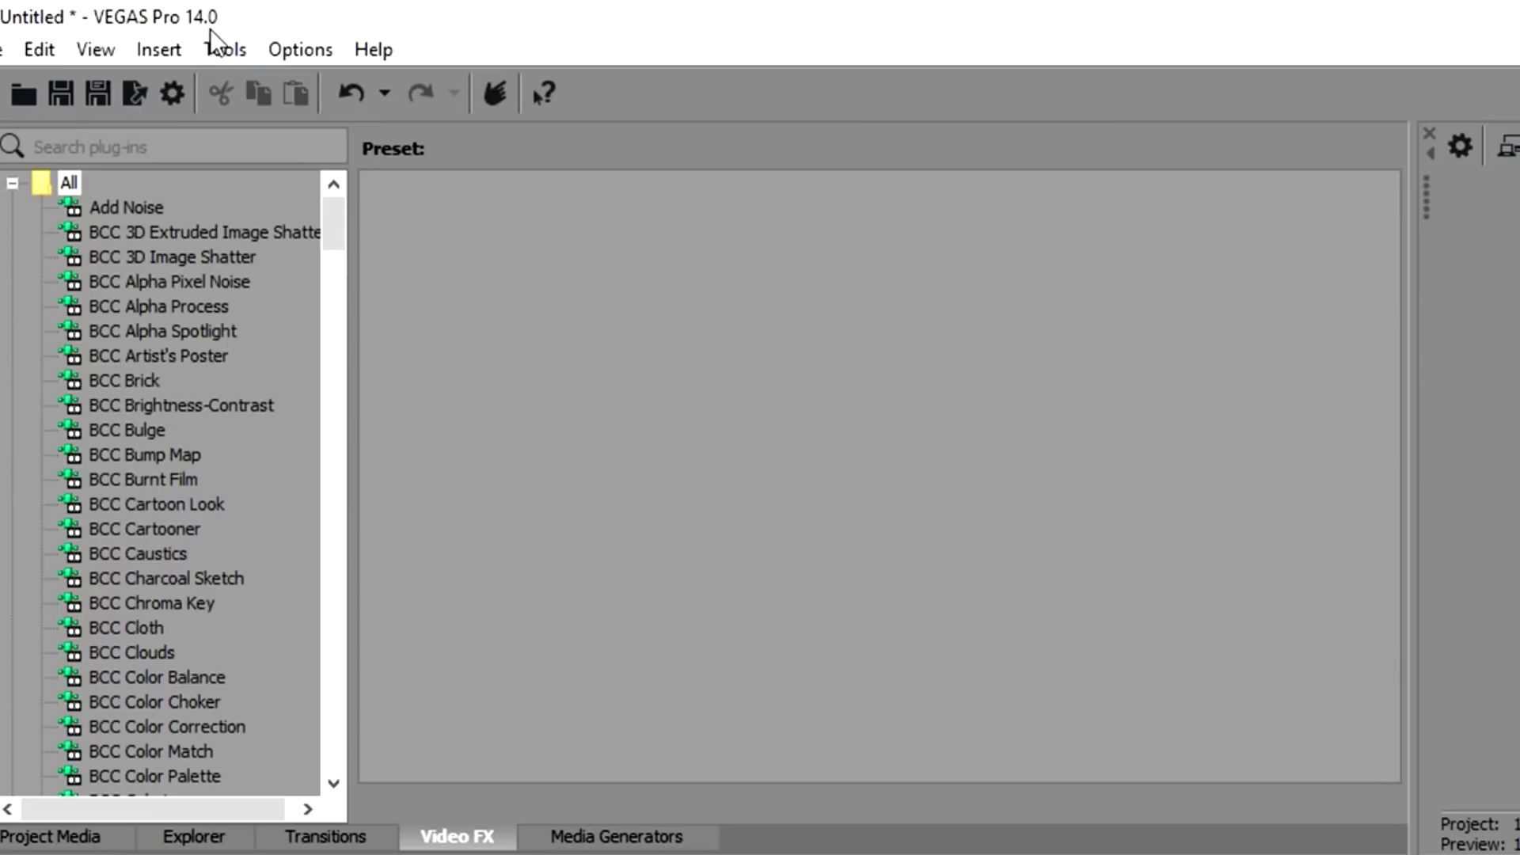
Run the Batch Render script and set it to Render Regions.
left_click(214, 51)
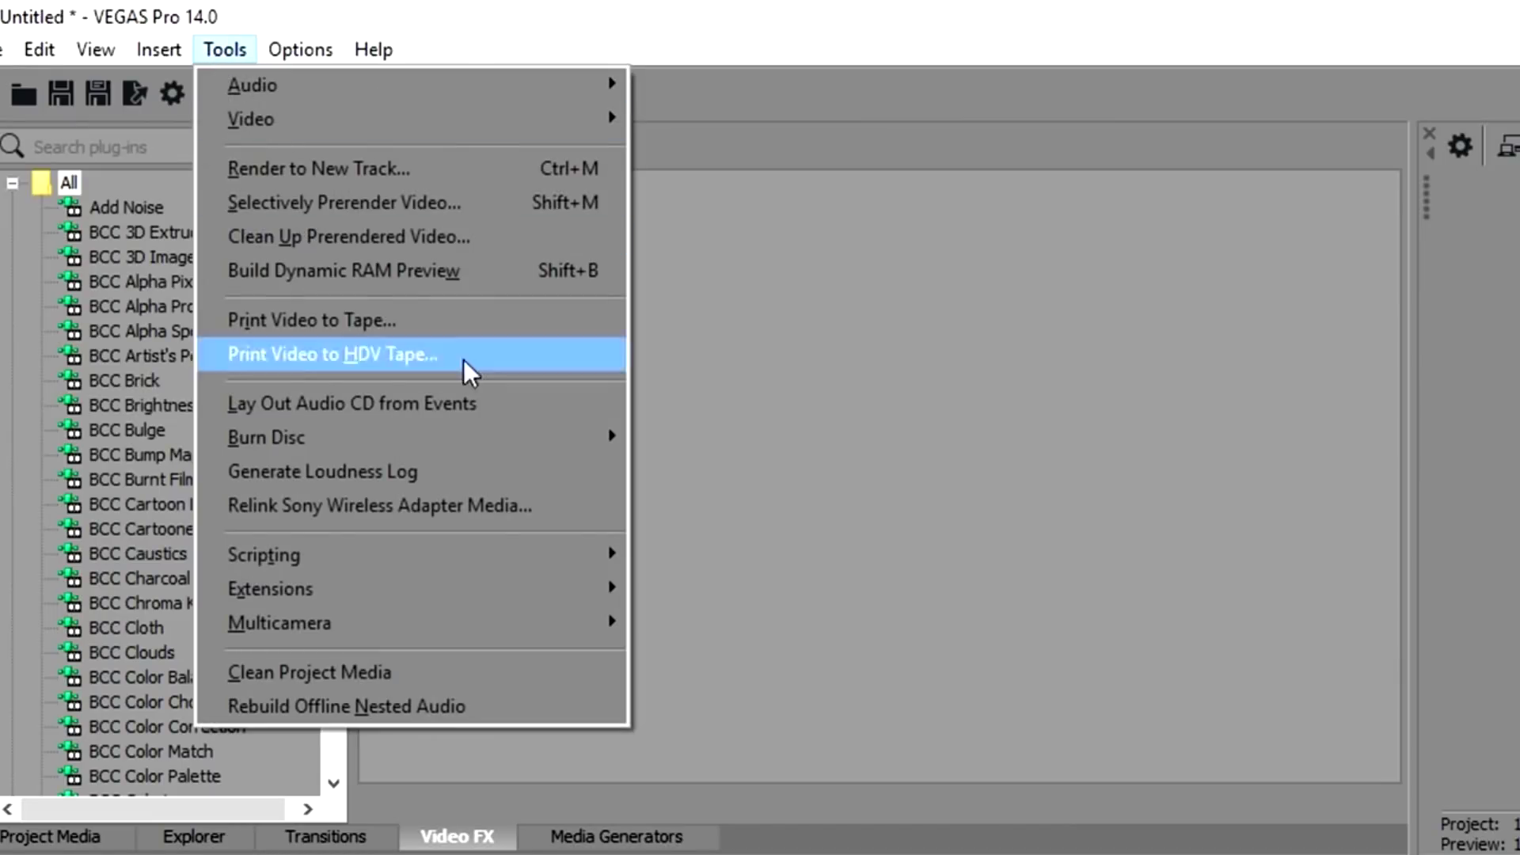
mouse_move(502, 553)
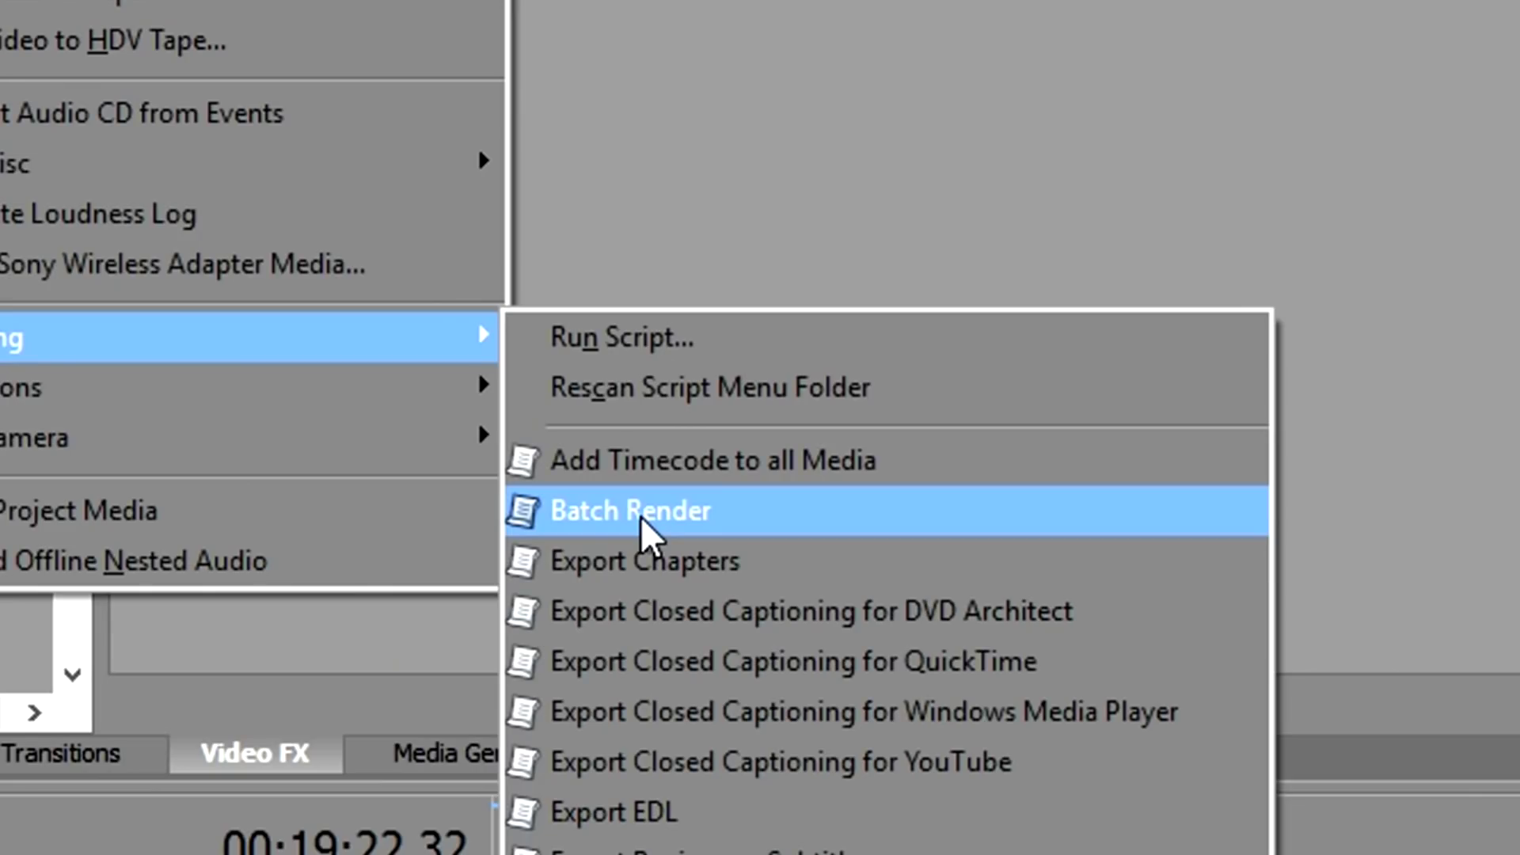
left_click(638, 515)
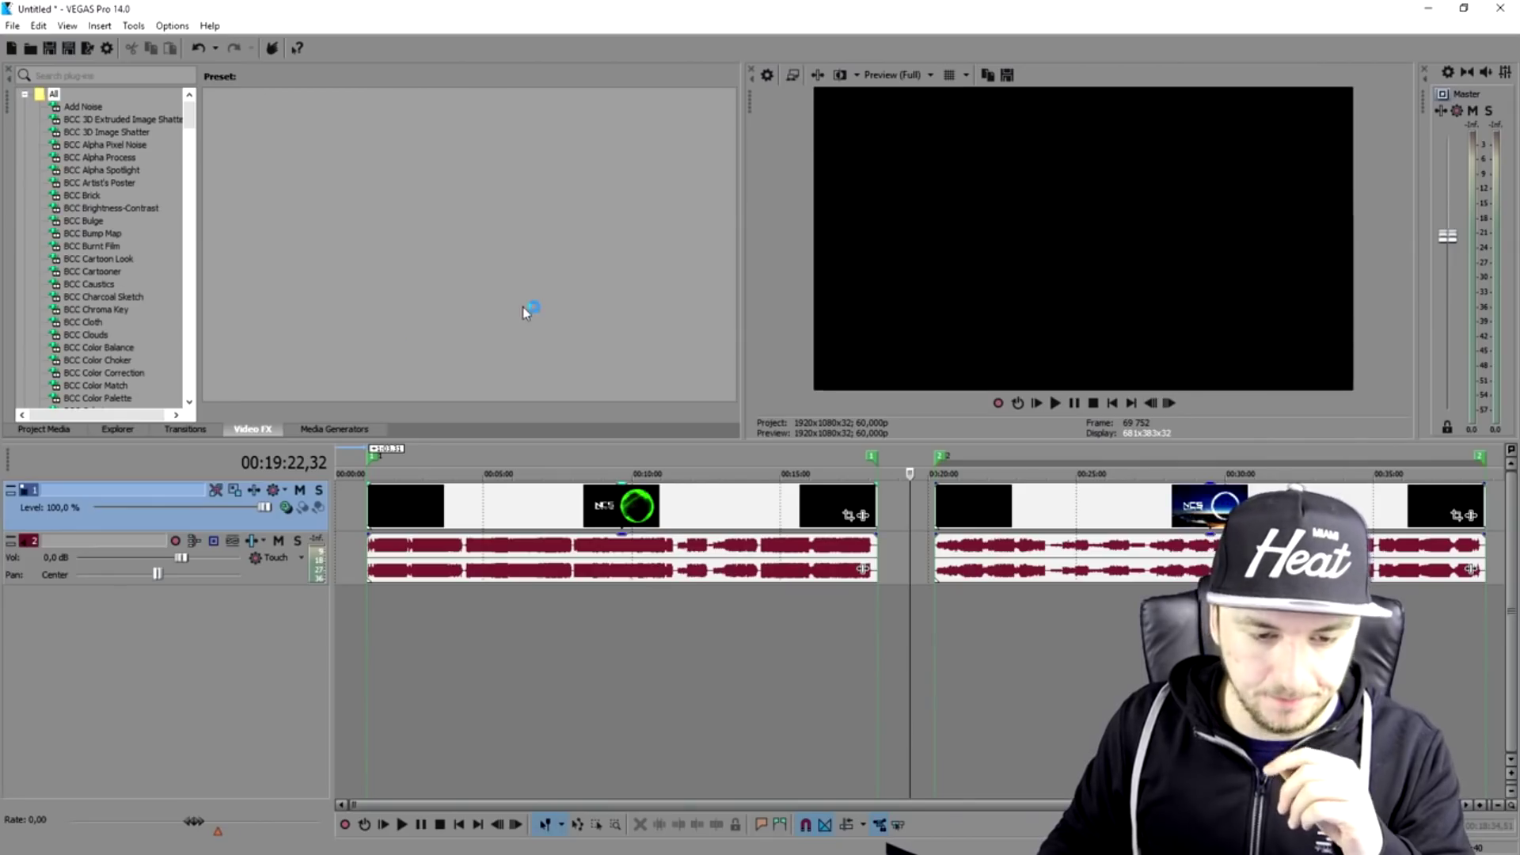
left_click_drag(678, 281, 691, 231)
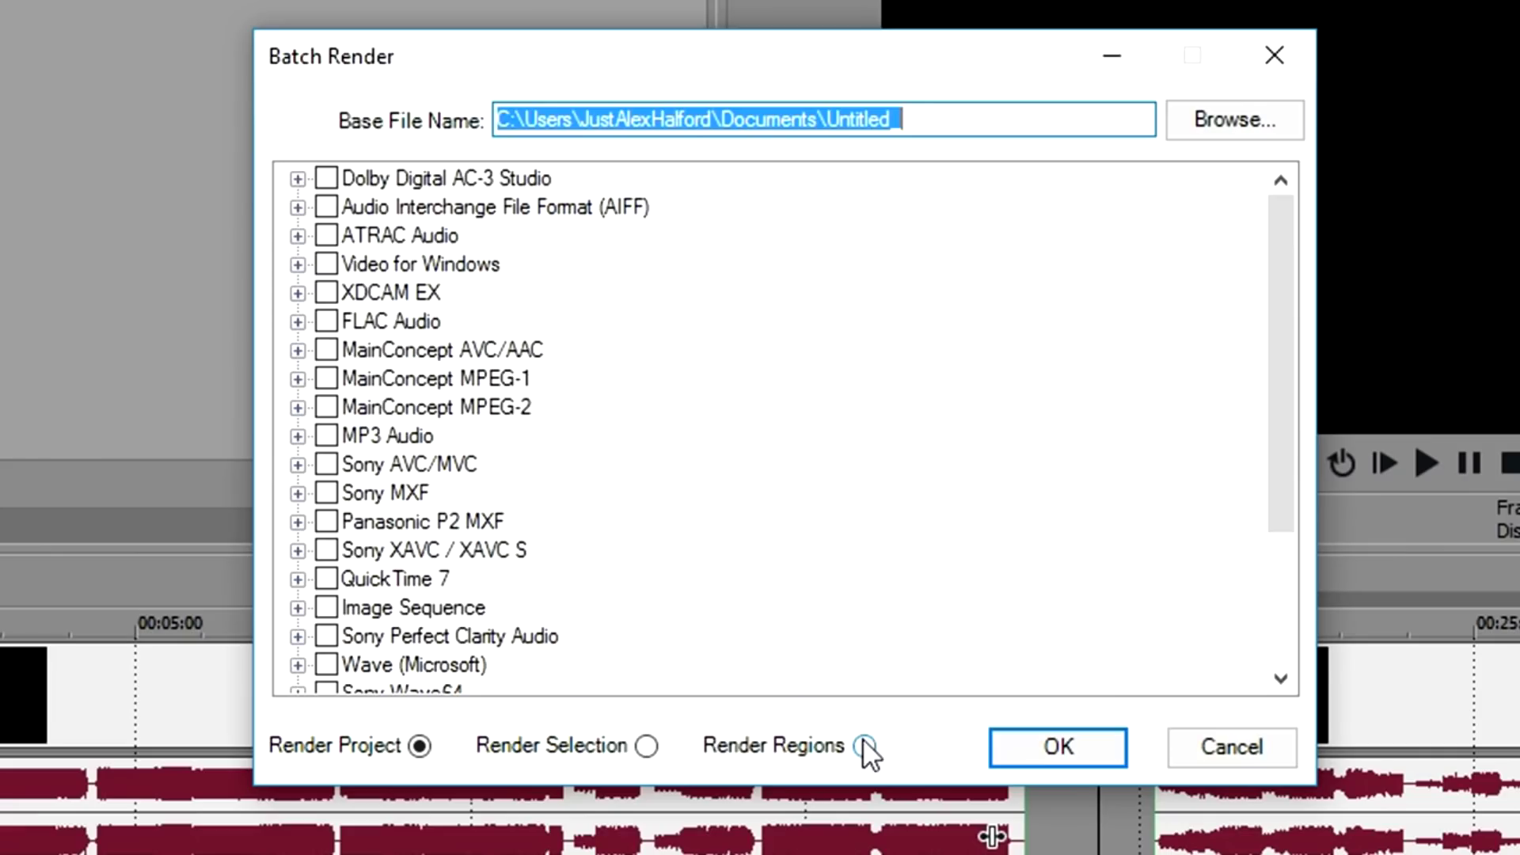
left_click(805, 529)
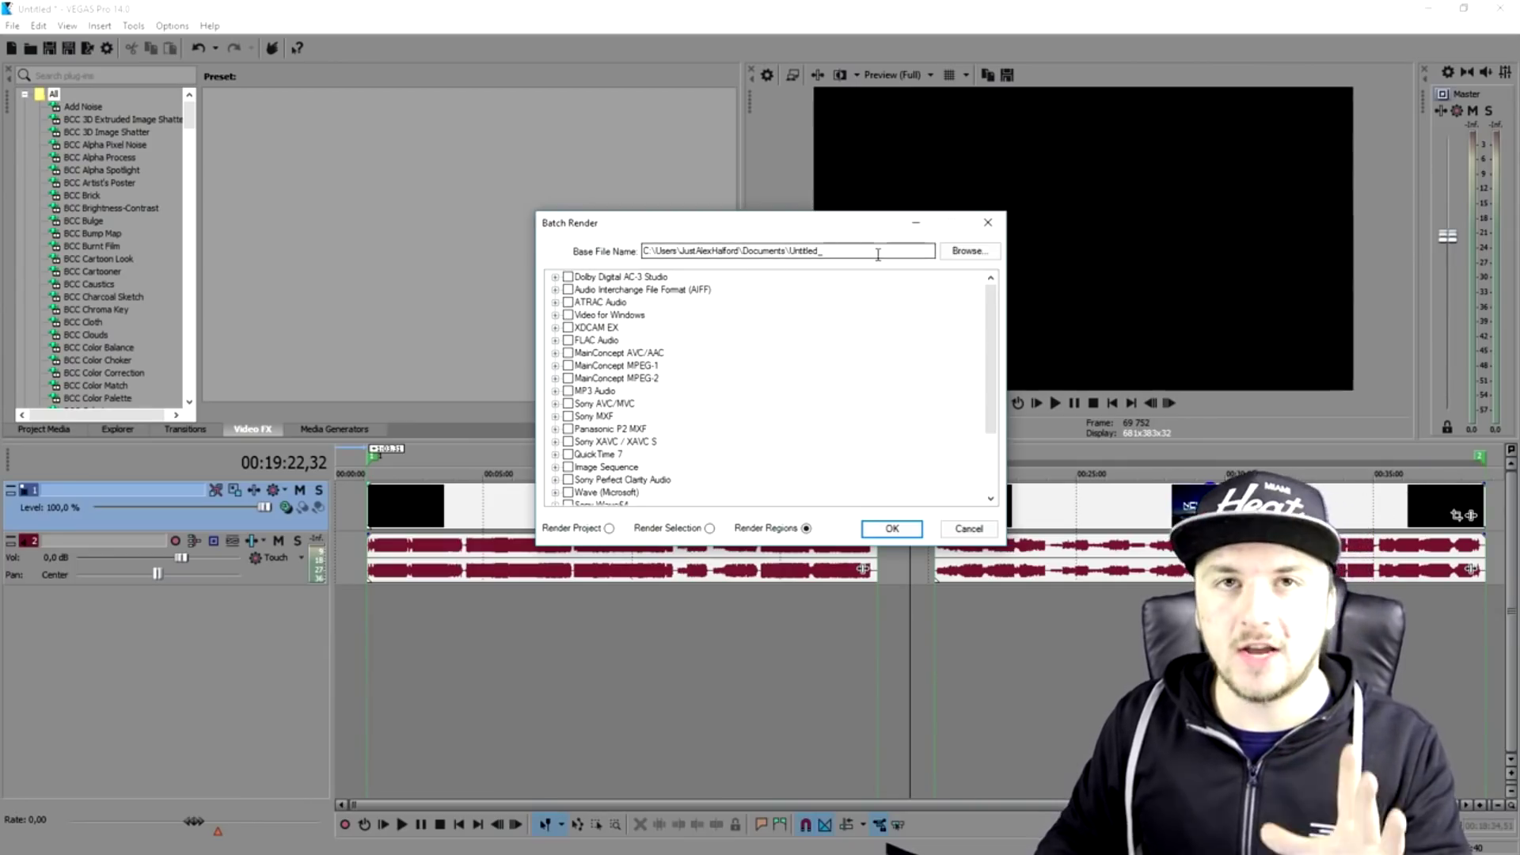
Set the batch render's base file name to Videos in the Desktop folder.
left_click(954, 251)
scroll(620, 336, "up", 1)
left_click(621, 353)
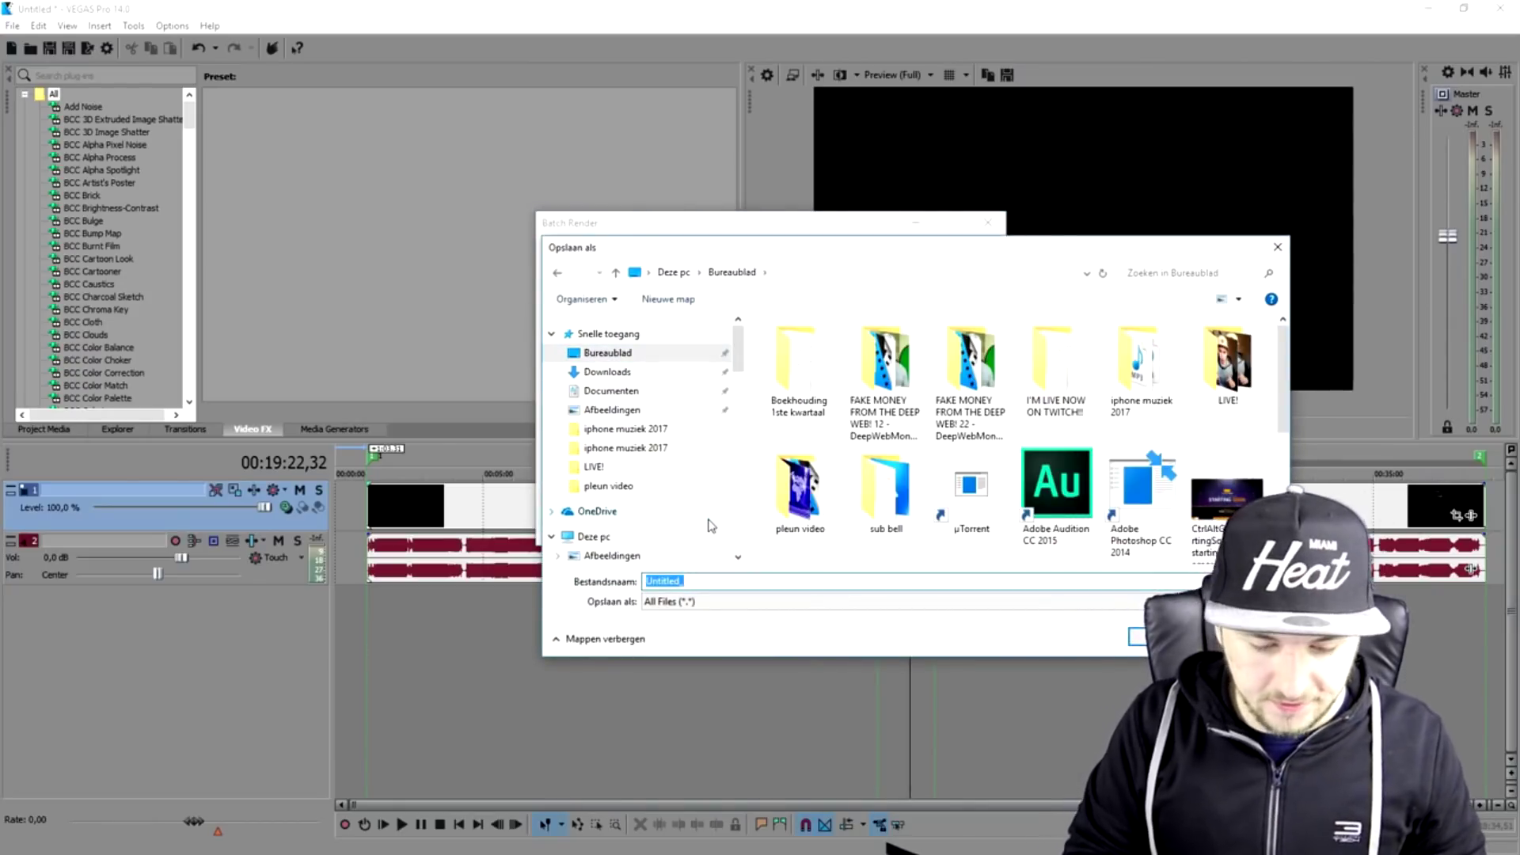
key("Return")
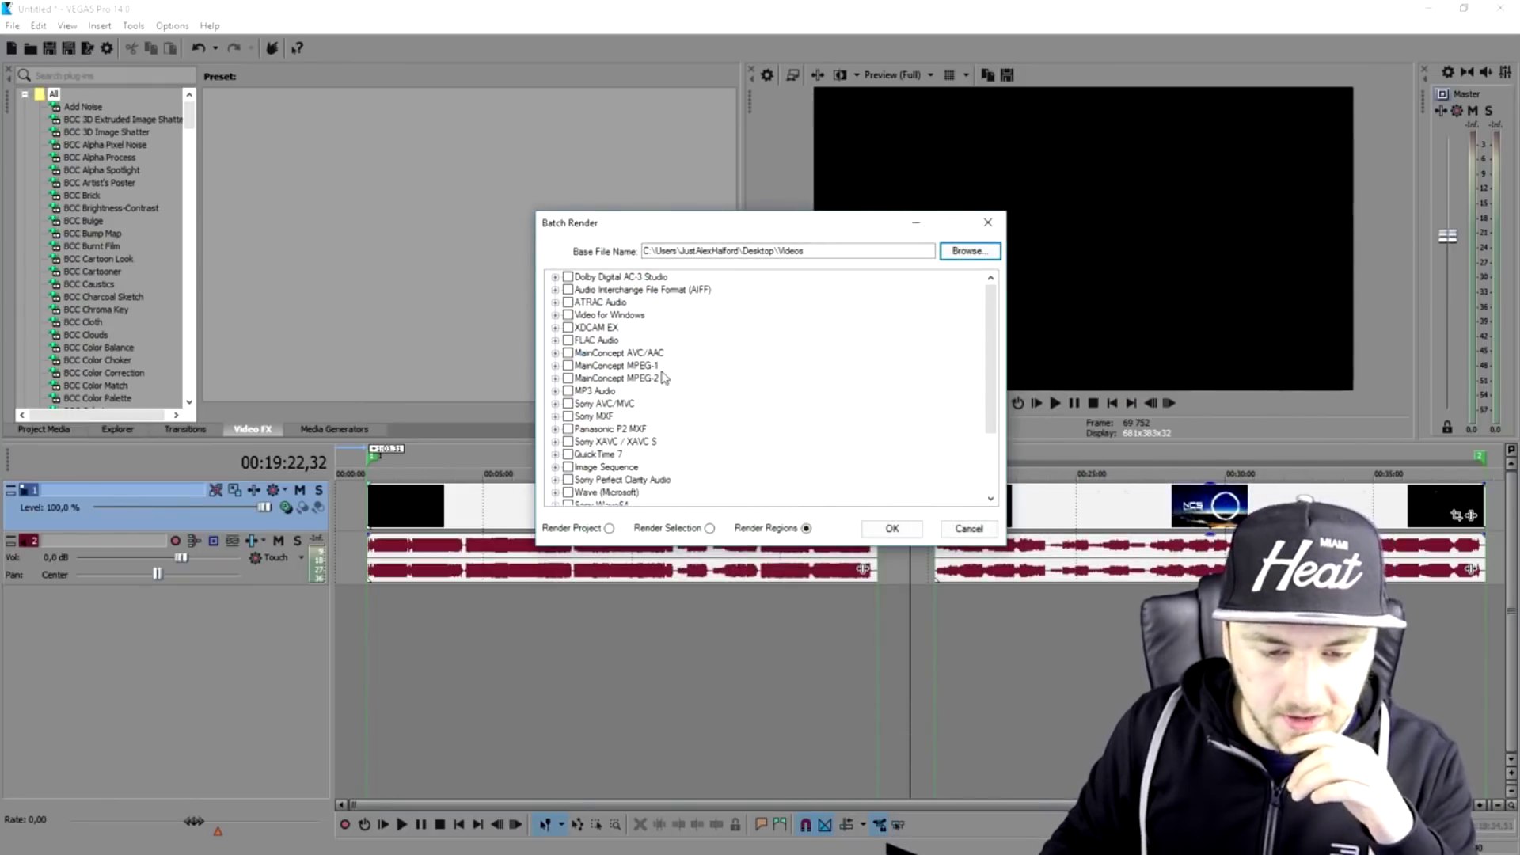
Choose the 60 FPS template under Sony AVC/MVC as the output format and start the batch render.
scroll(653, 387, "down", 2)
scroll(652, 386, "up", 2)
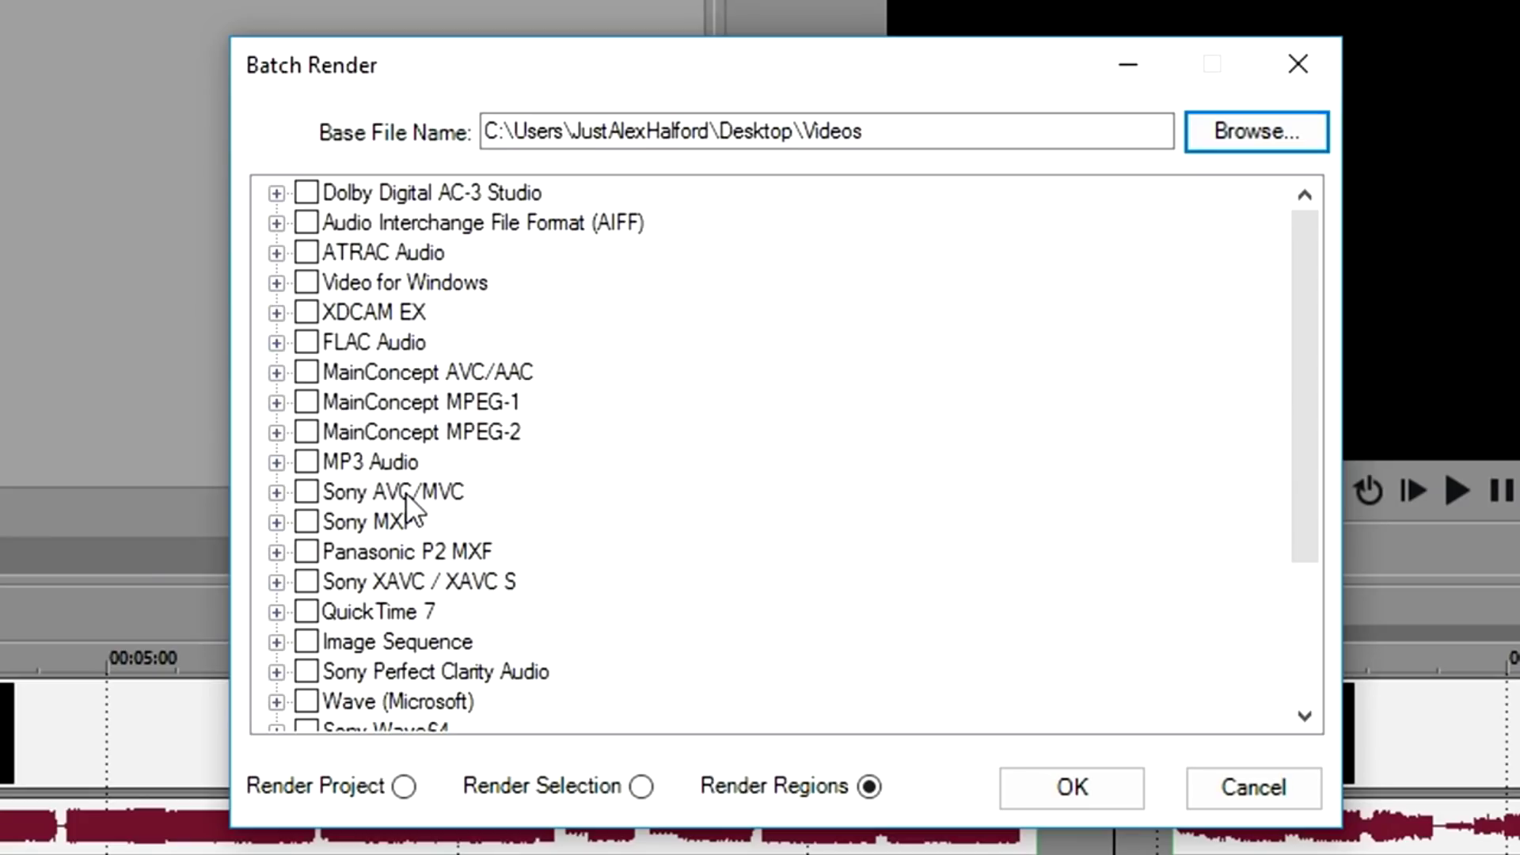
double_click(610, 404)
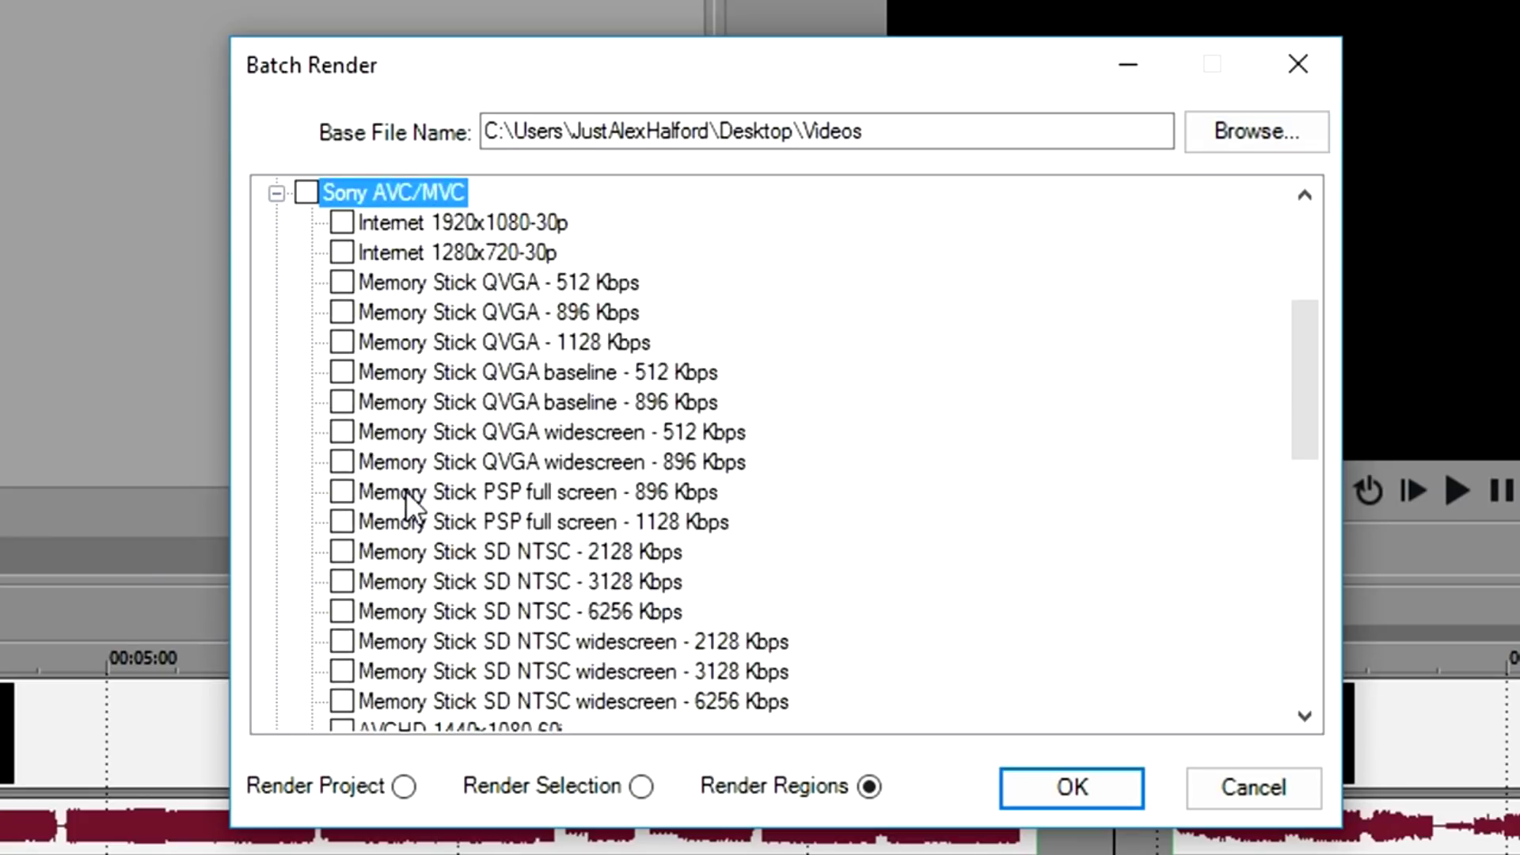
scroll(611, 403, "down", 9)
scroll(414, 491, "up", 1)
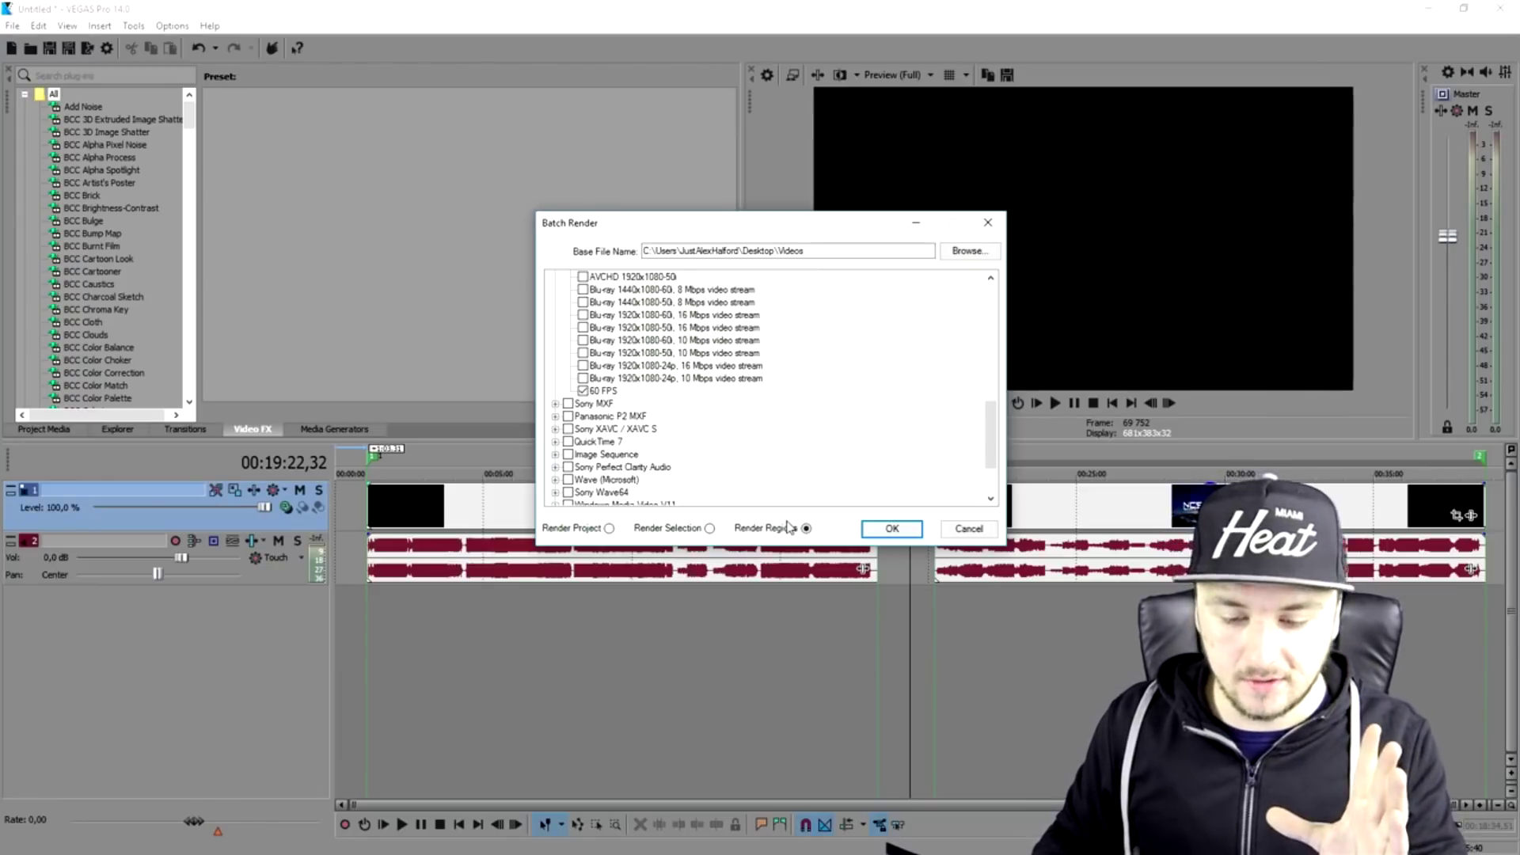
left_click(876, 527)
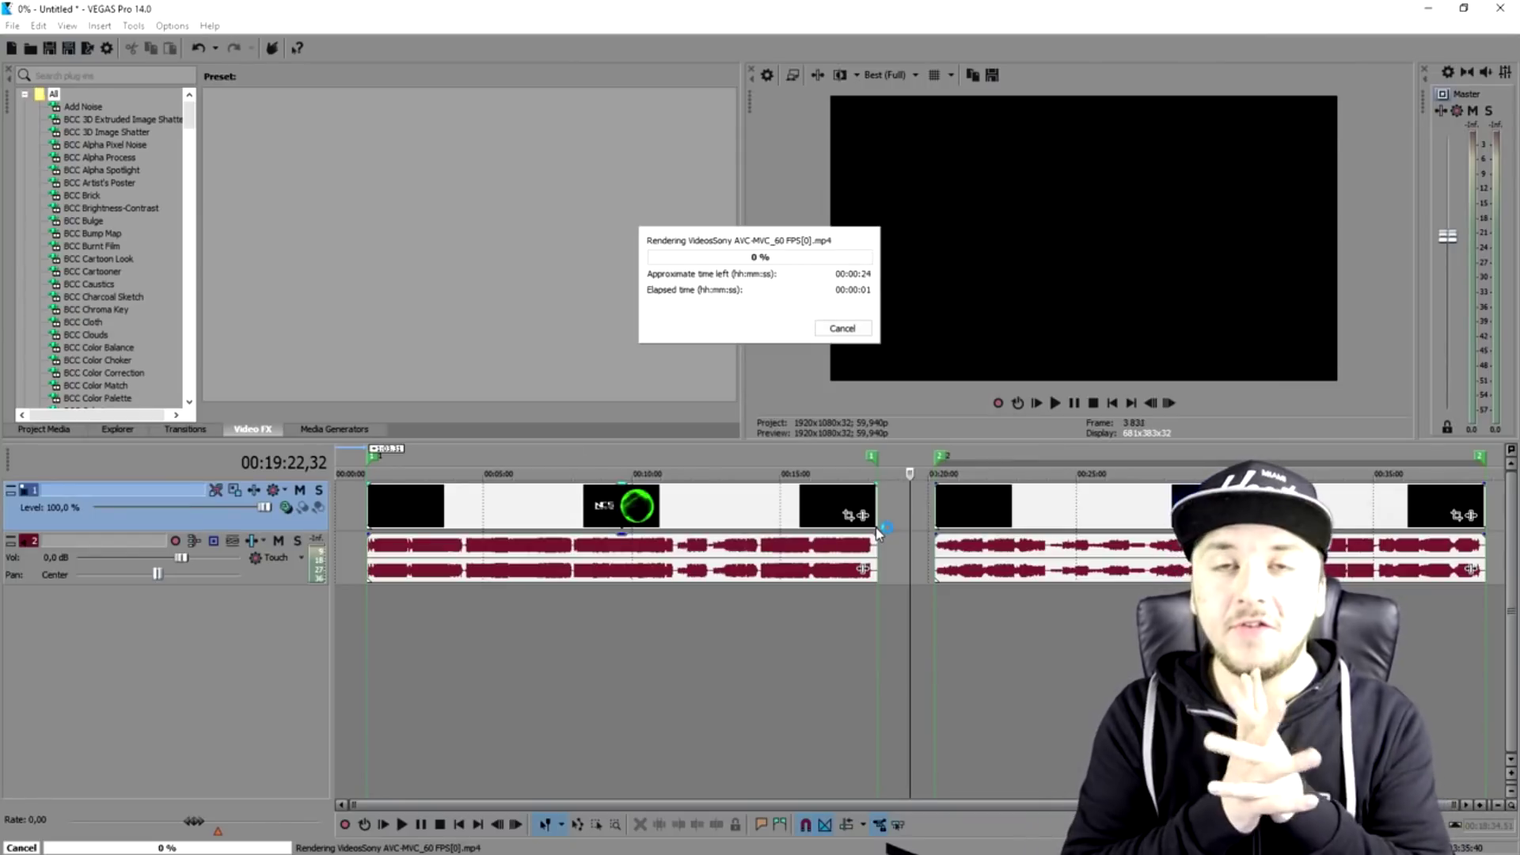